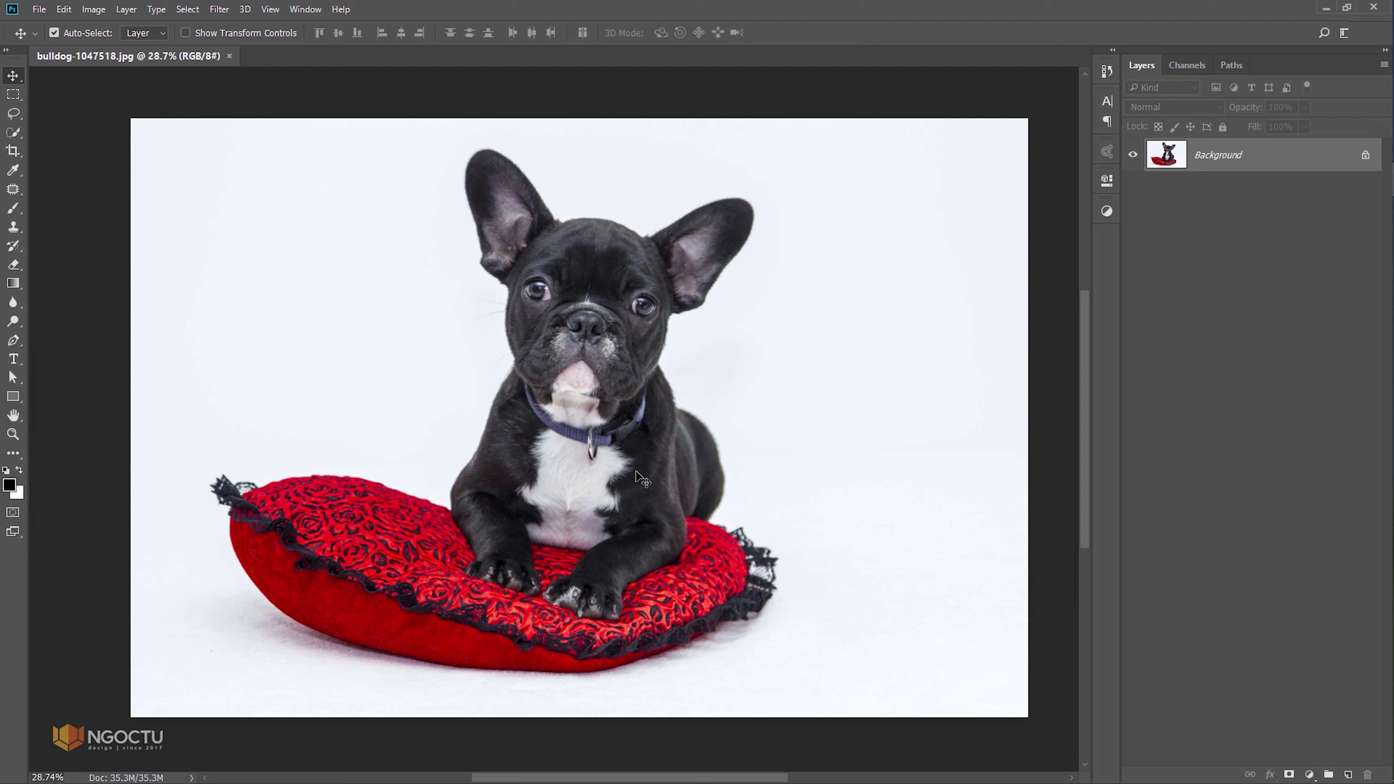
Step: Zoom in on the dog and switch to the Pen tool in Path mode
scroll(456, 487, up, 5)
key(p)
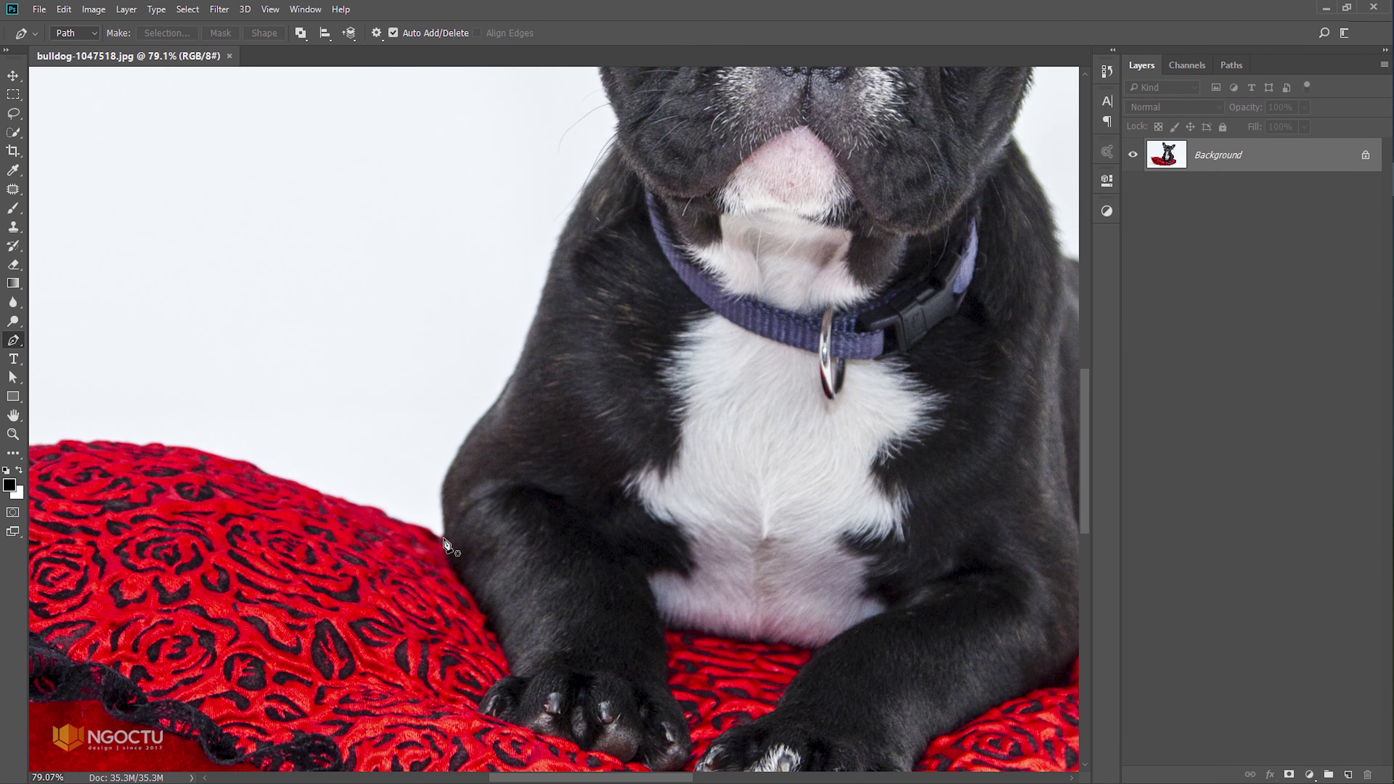
Step: Start the Pen path at the dog's edge and trace up the leg and side
click(444, 537)
ctrl+click(454, 471)
drag(454, 447, 485, 395)
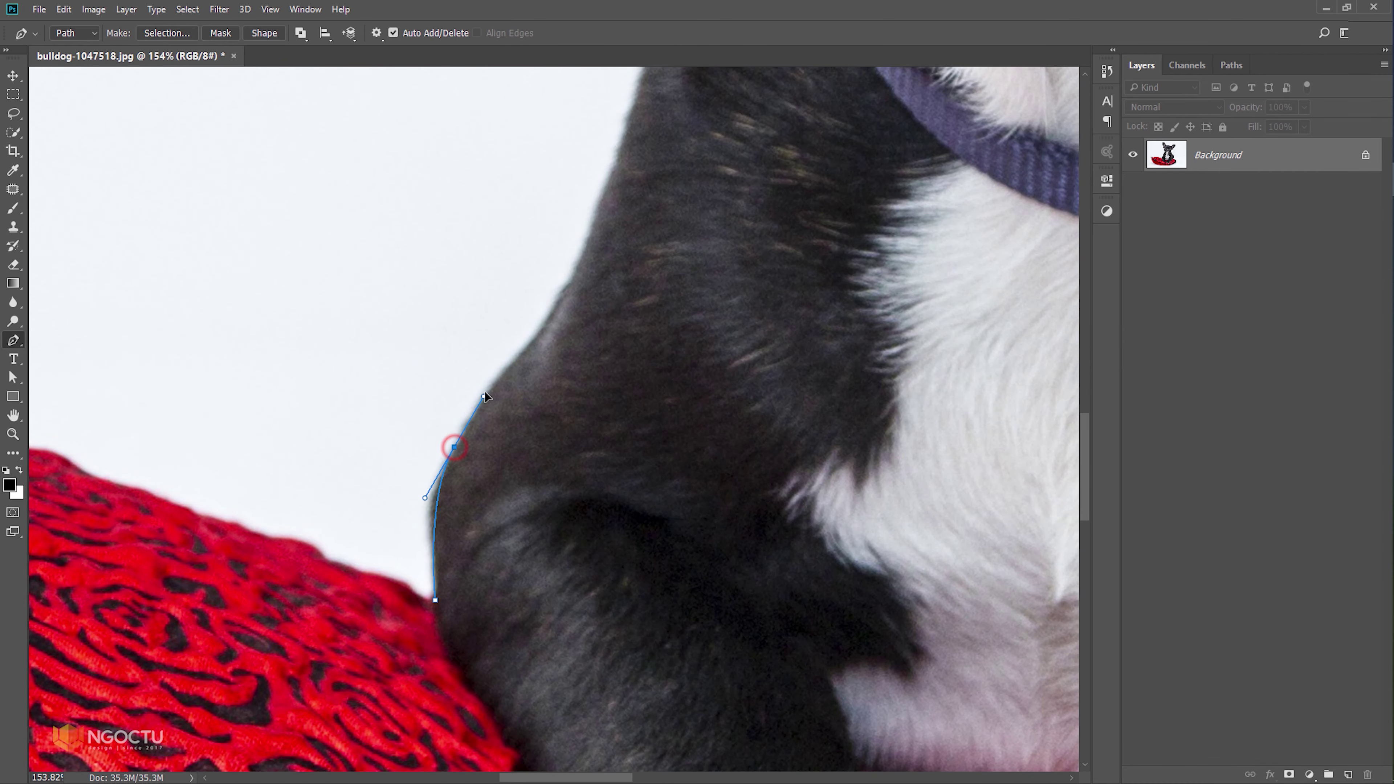
scroll(492, 393, up, 3)
scroll(491, 393, right, 1)
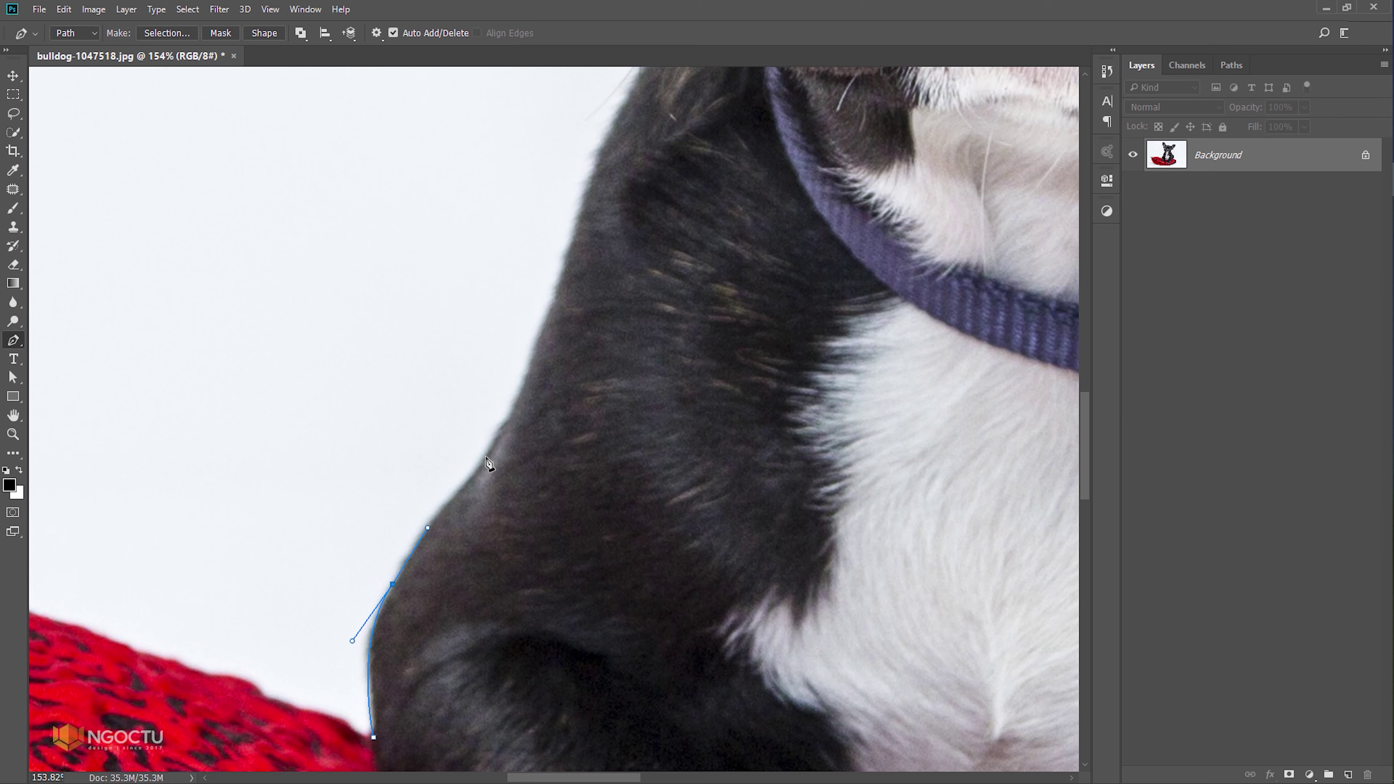
mouse_move(485, 456)
mouse_down()
mouse_move(545, 361)
mouse_move(556, 381)
mouse_move(571, 362)
mouse_up()
scroll(497, 441, up, 3)
scroll(496, 442, right, 1)
scroll(520, 420, up, 3)
scroll(520, 421, right, 1)
scroll(565, 368, up, 3)
scroll(566, 368, right, 1)
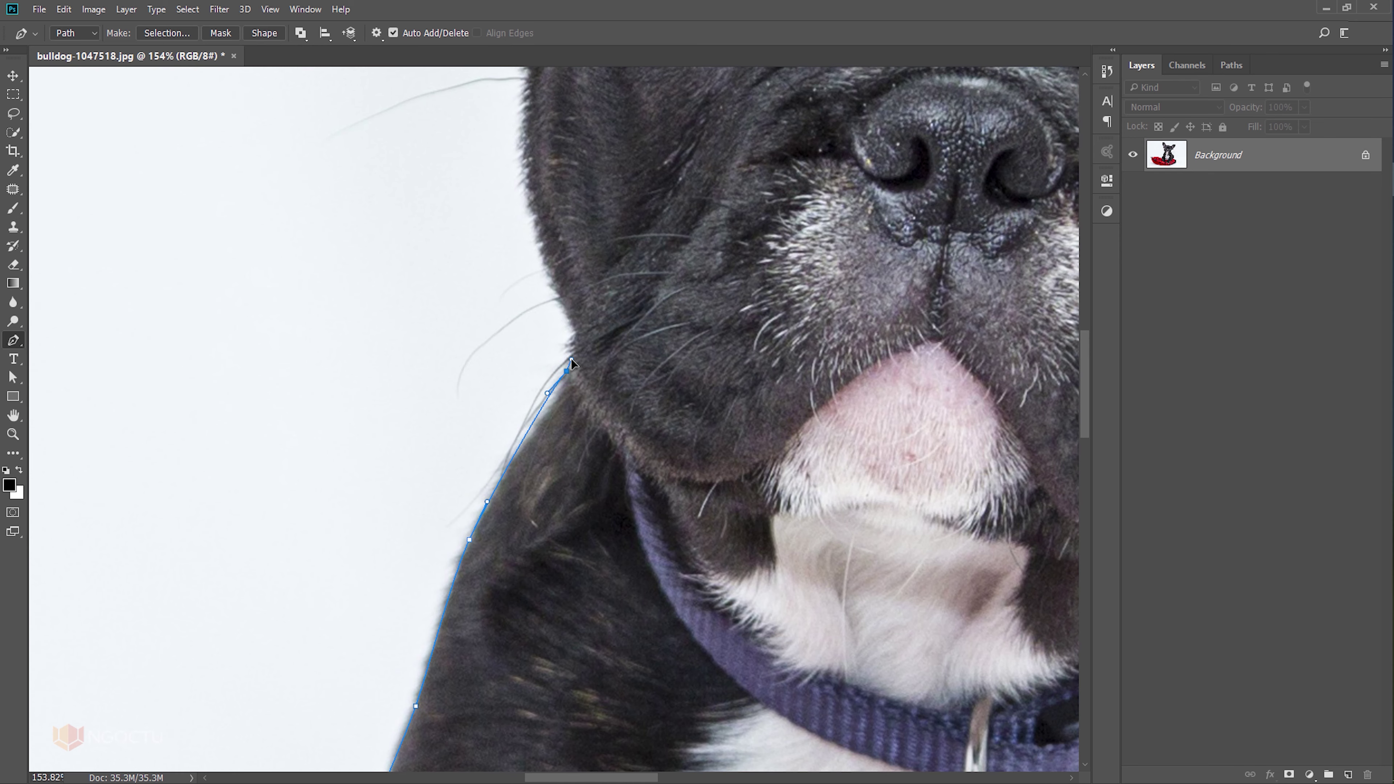
Step: Continue the path along the neck, cheek and ear, closing it at the paws
click(573, 335)
scroll(573, 335, up, 3)
scroll(572, 335, right, 1)
click(521, 360)
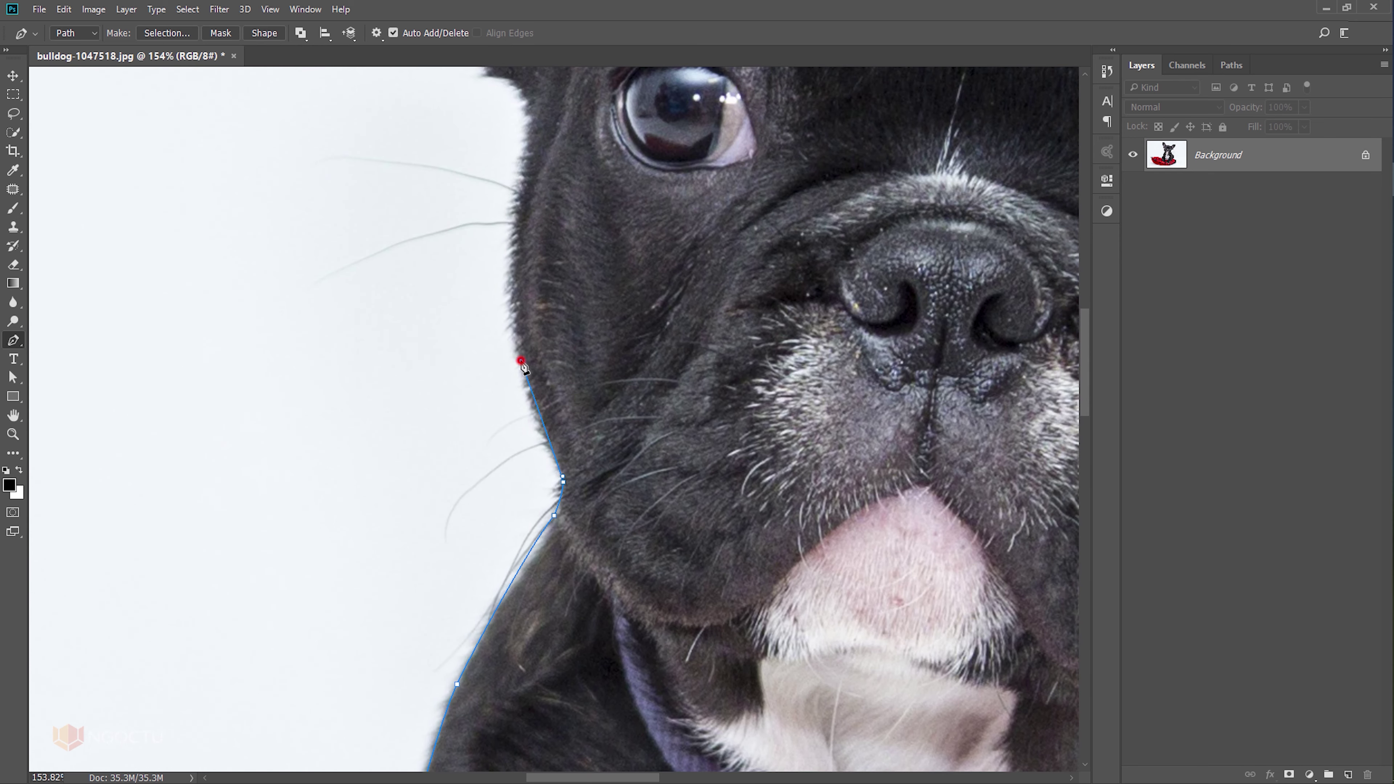
scroll(521, 374, up, 5)
scroll(521, 385, up, 5)
drag(473, 410, 504, 374)
scroll(691, 333, up, 3)
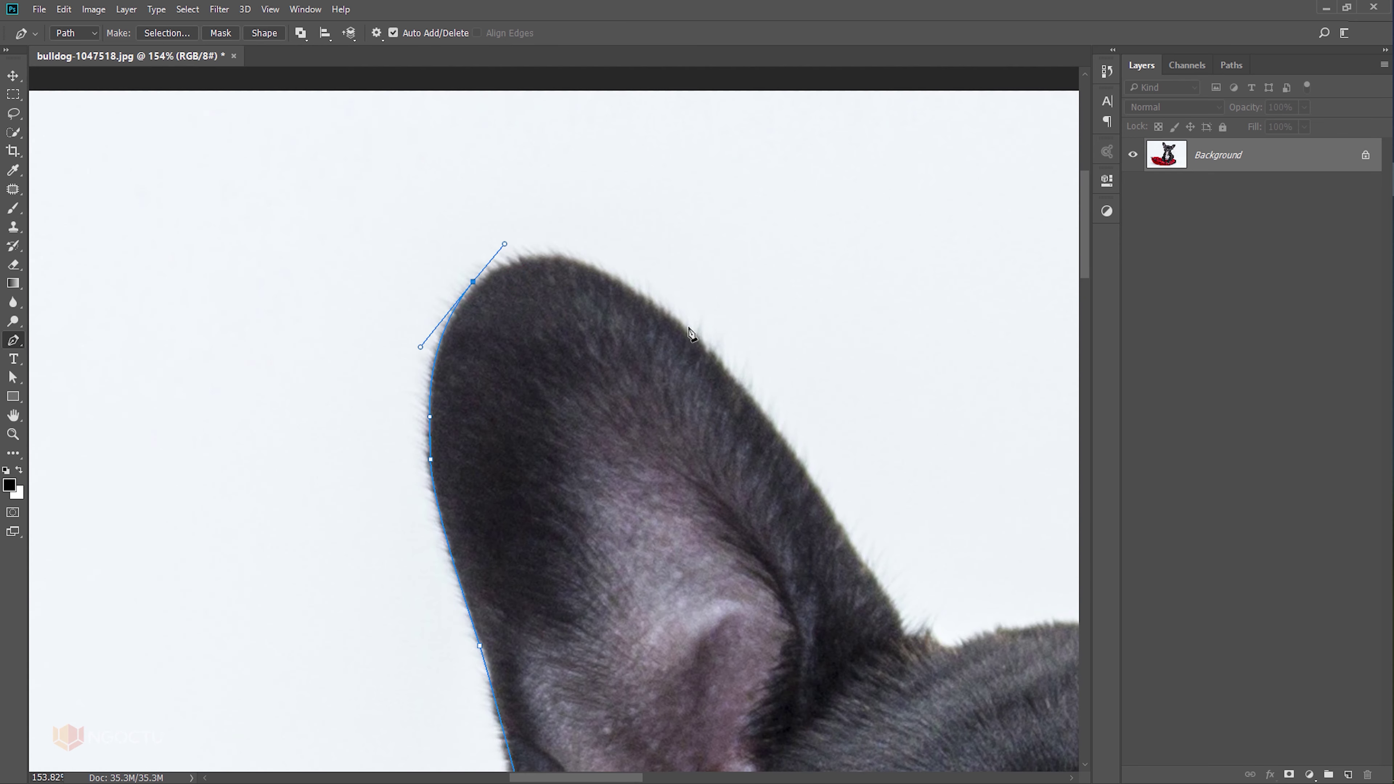
drag(689, 326, 765, 411)
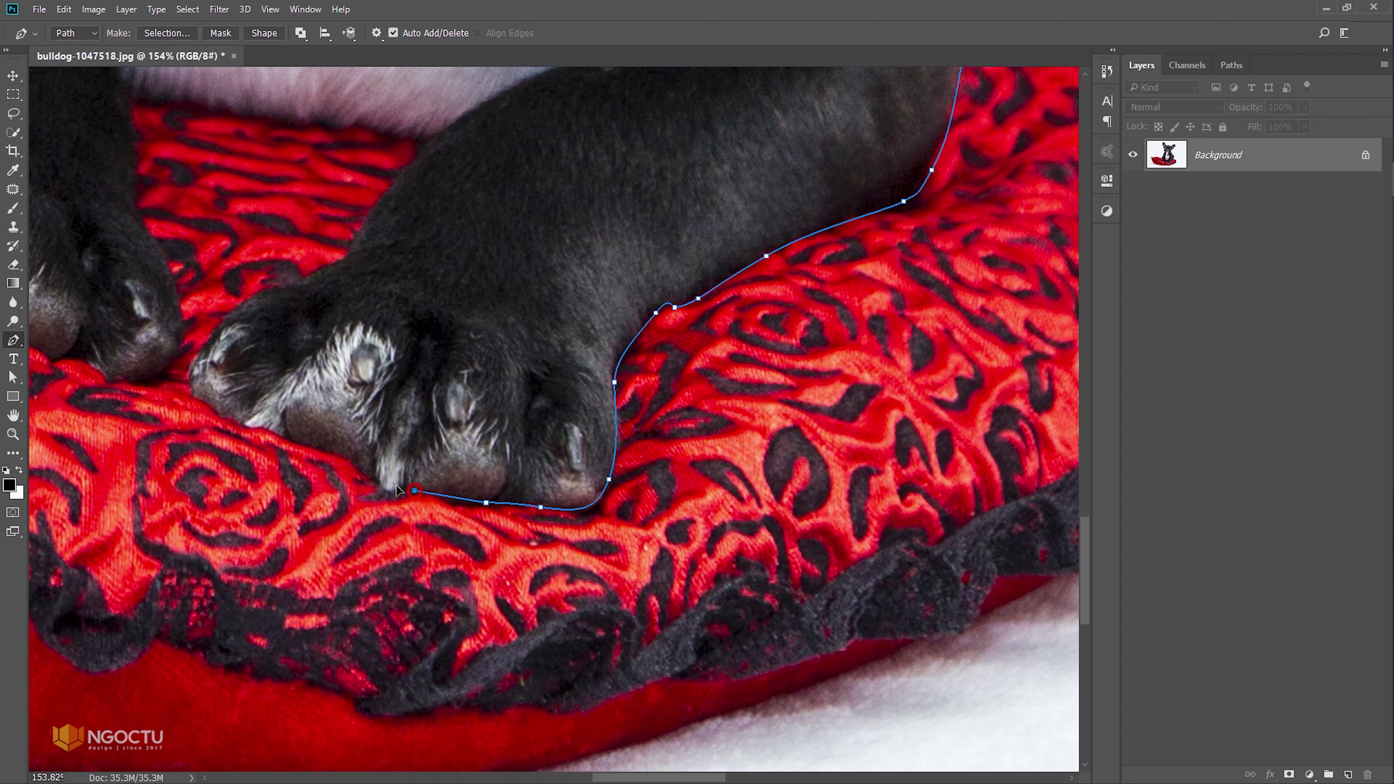
scroll(397, 486, left, 3)
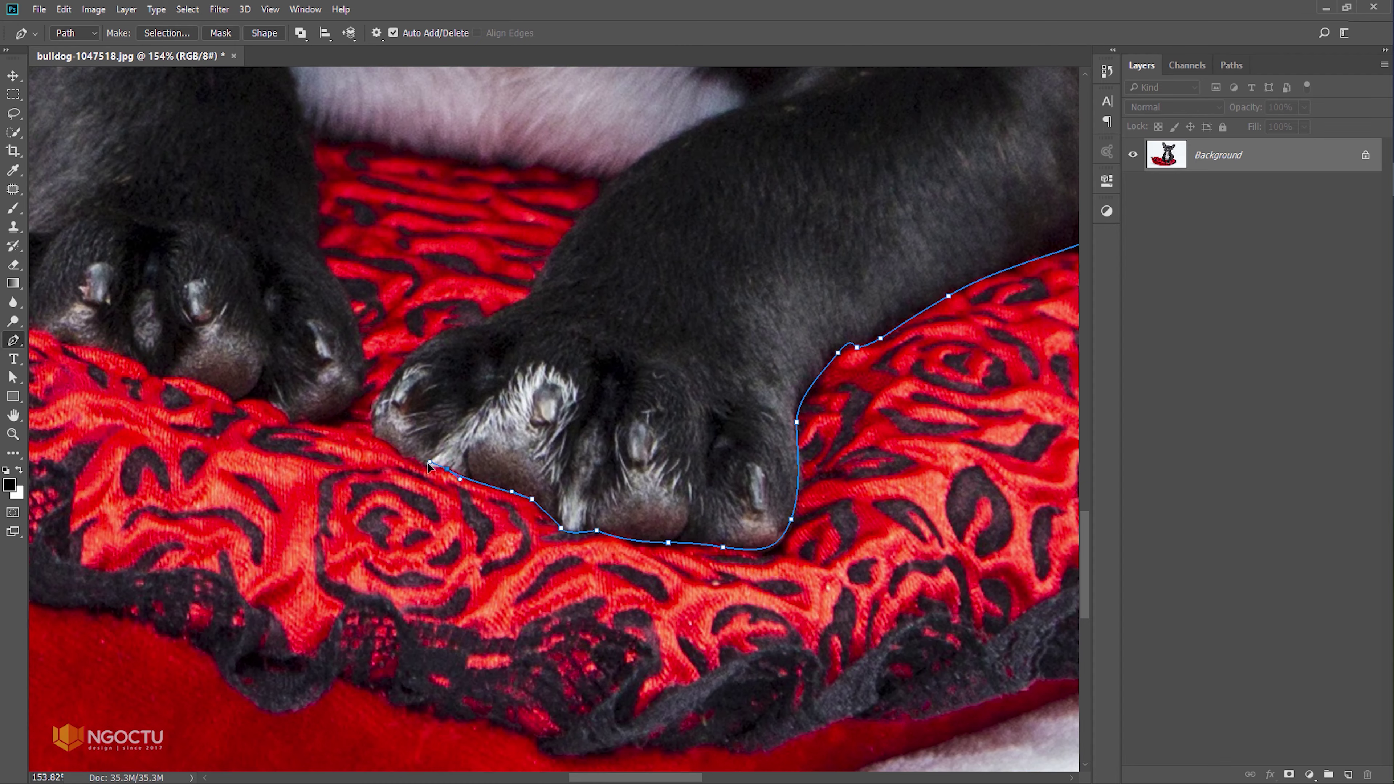
scroll(428, 400, up, 2)
scroll(461, 323, left, 3)
click(461, 324)
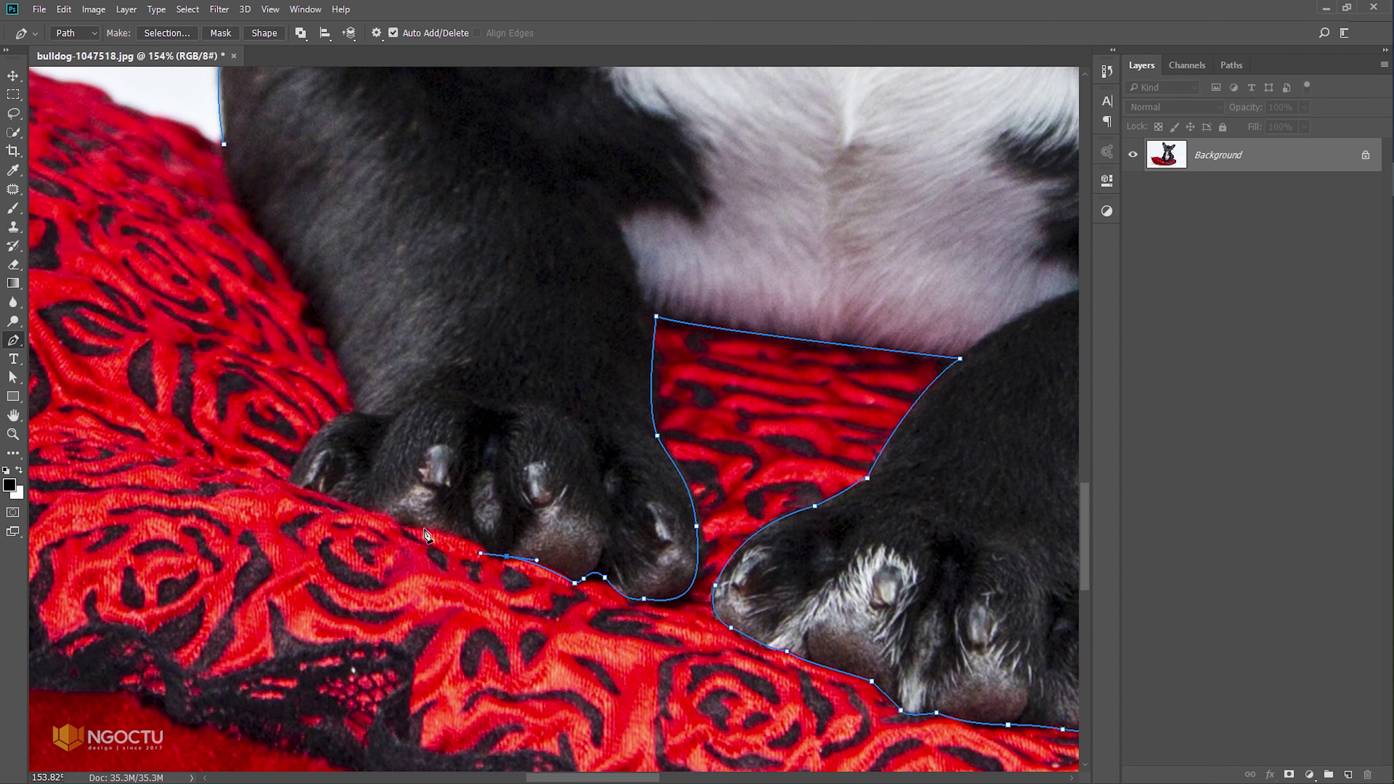
Step: Turn the closed path into a selection and add a layer mask isolating the dog
scroll(384, 385, down, 3)
scroll(308, 428, down, 3)
scroll(307, 428, down, 1)
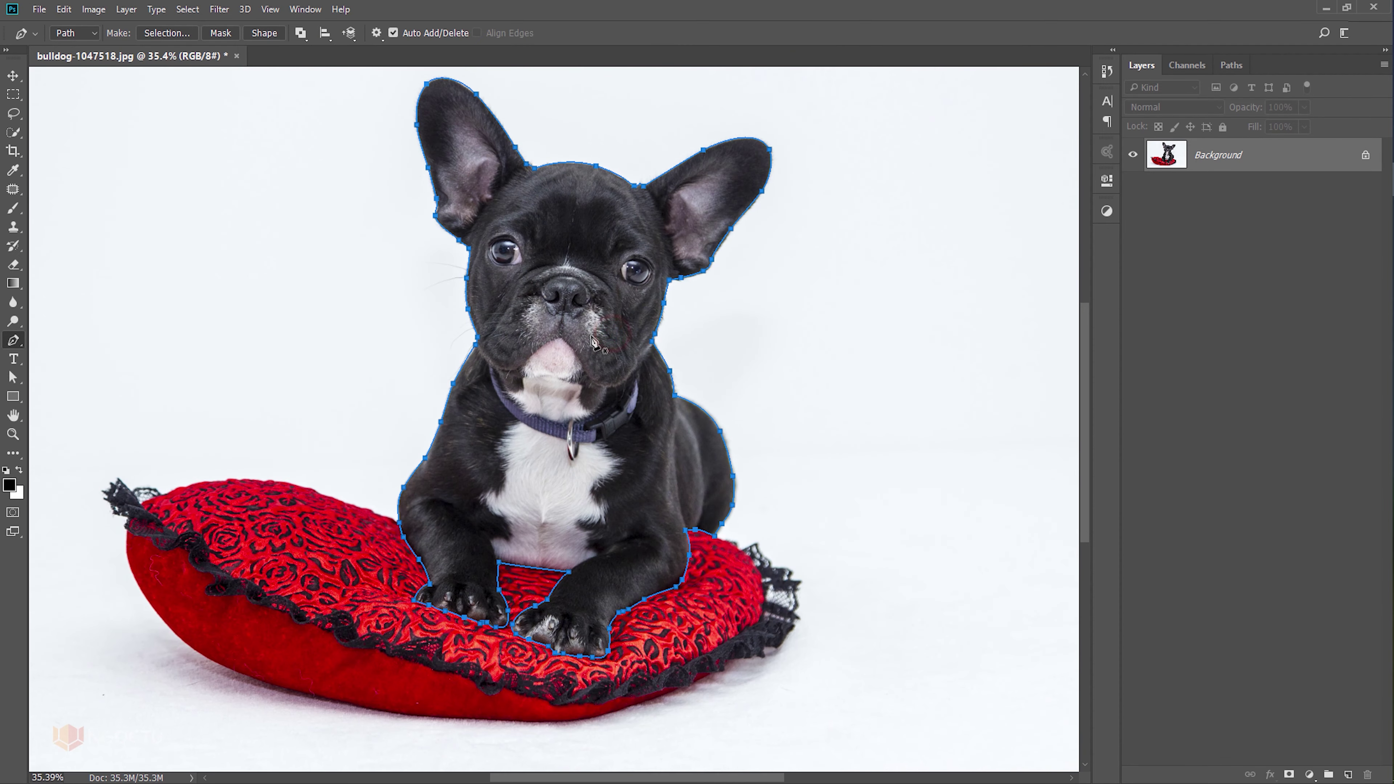
key(ctrl+Return)
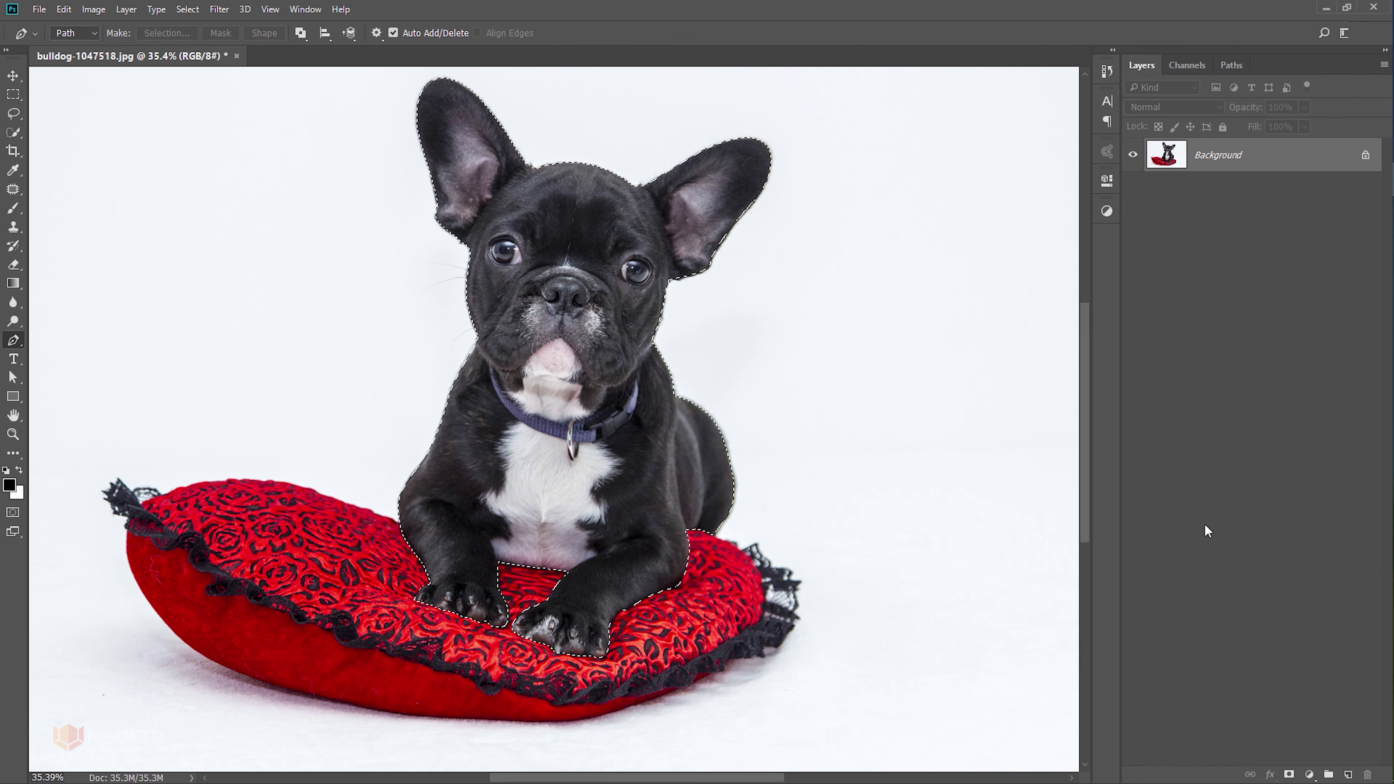
click(1289, 774)
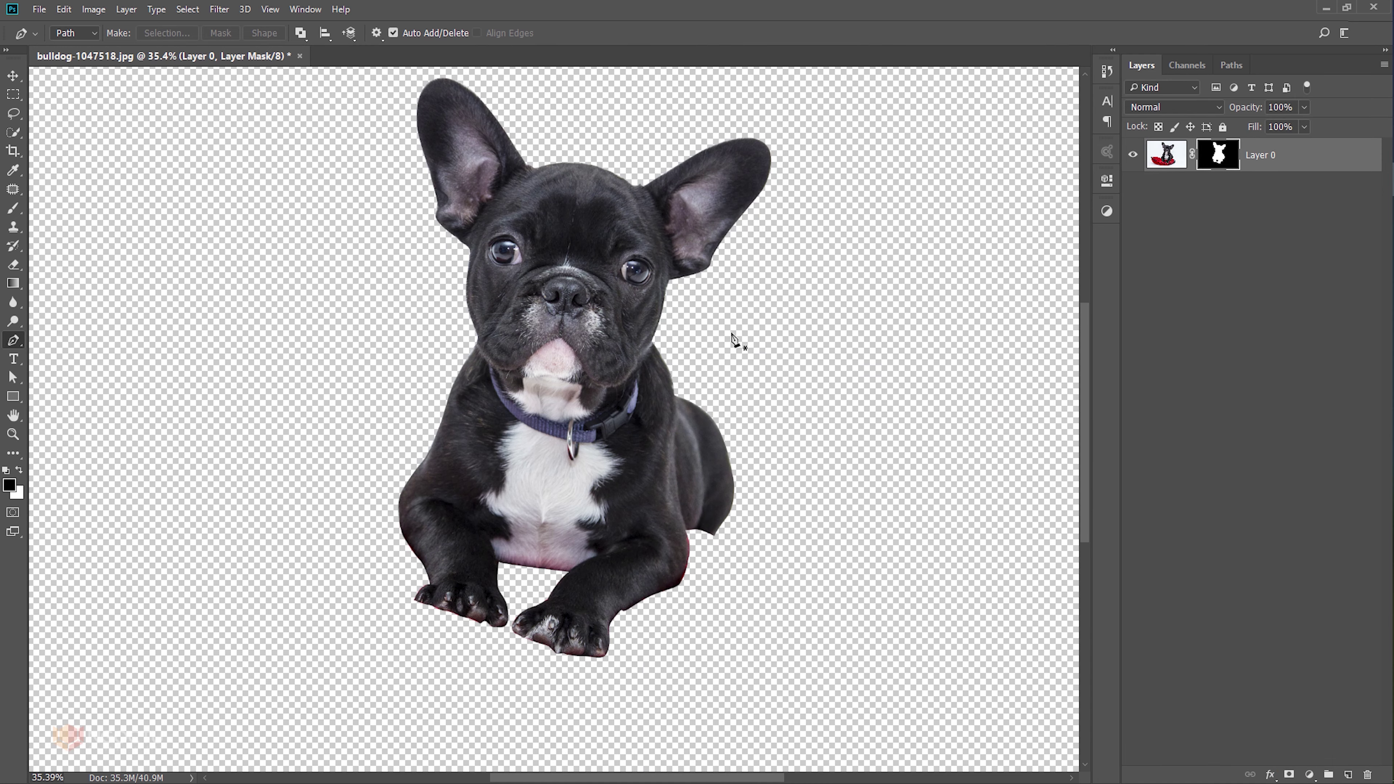
Step: In Select and Mask, brush the ear-tip fur with a smaller Refine Edge Brush
right_click(1218, 157)
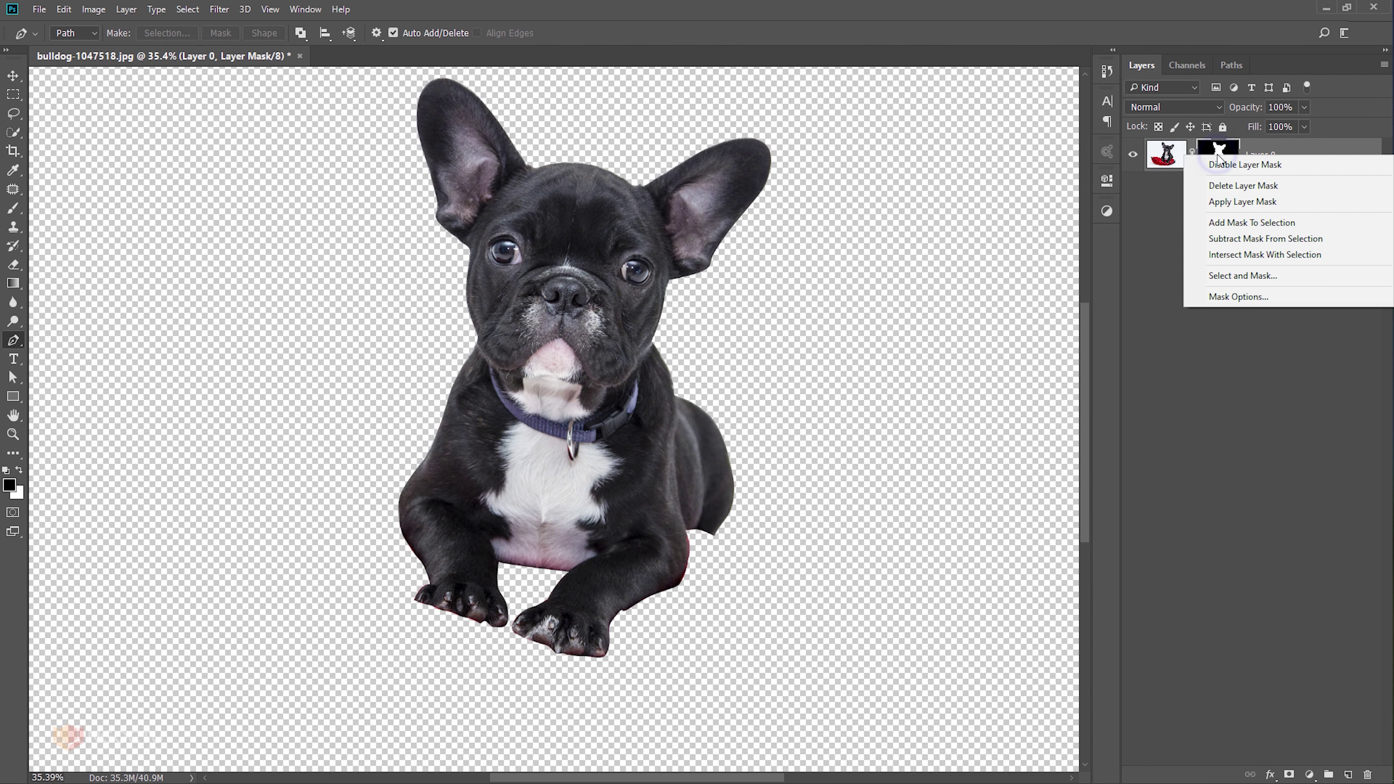
click(1229, 277)
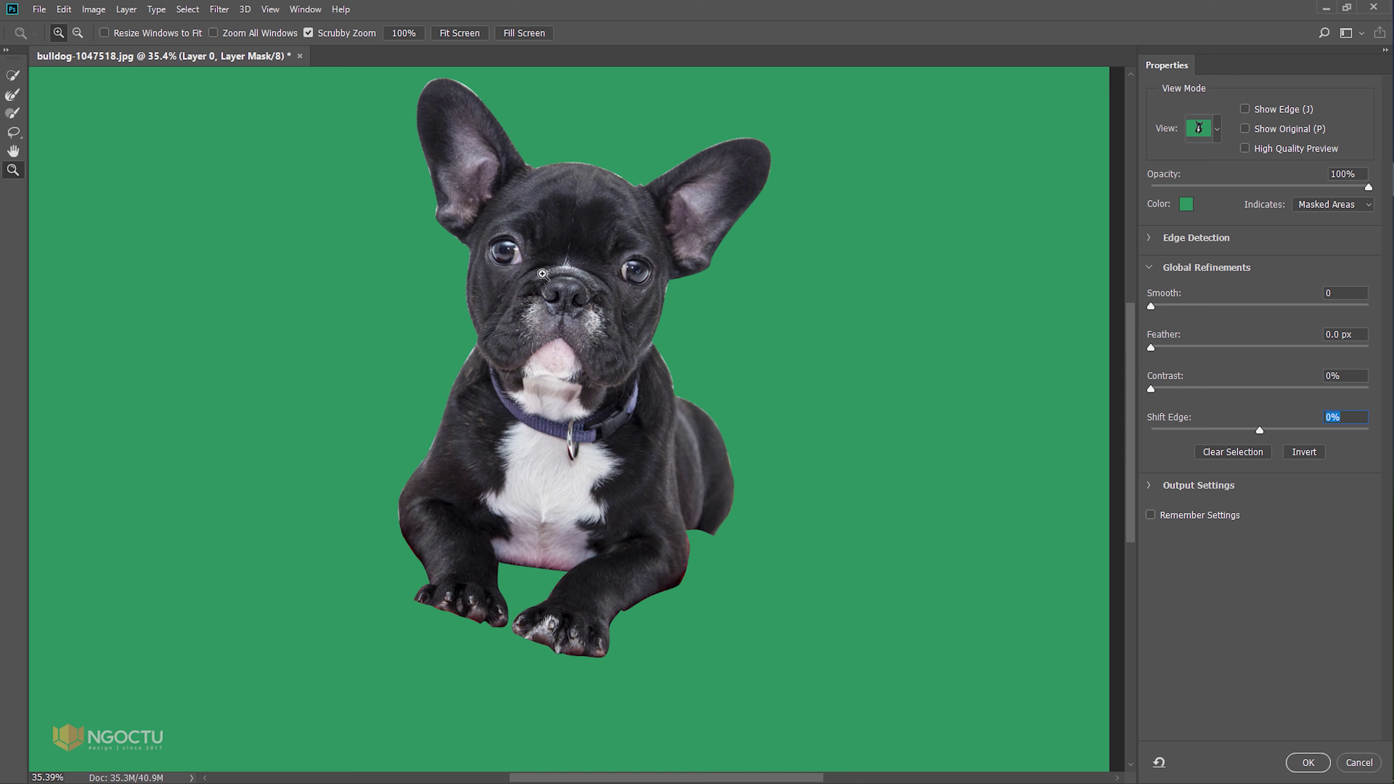
click(13, 95)
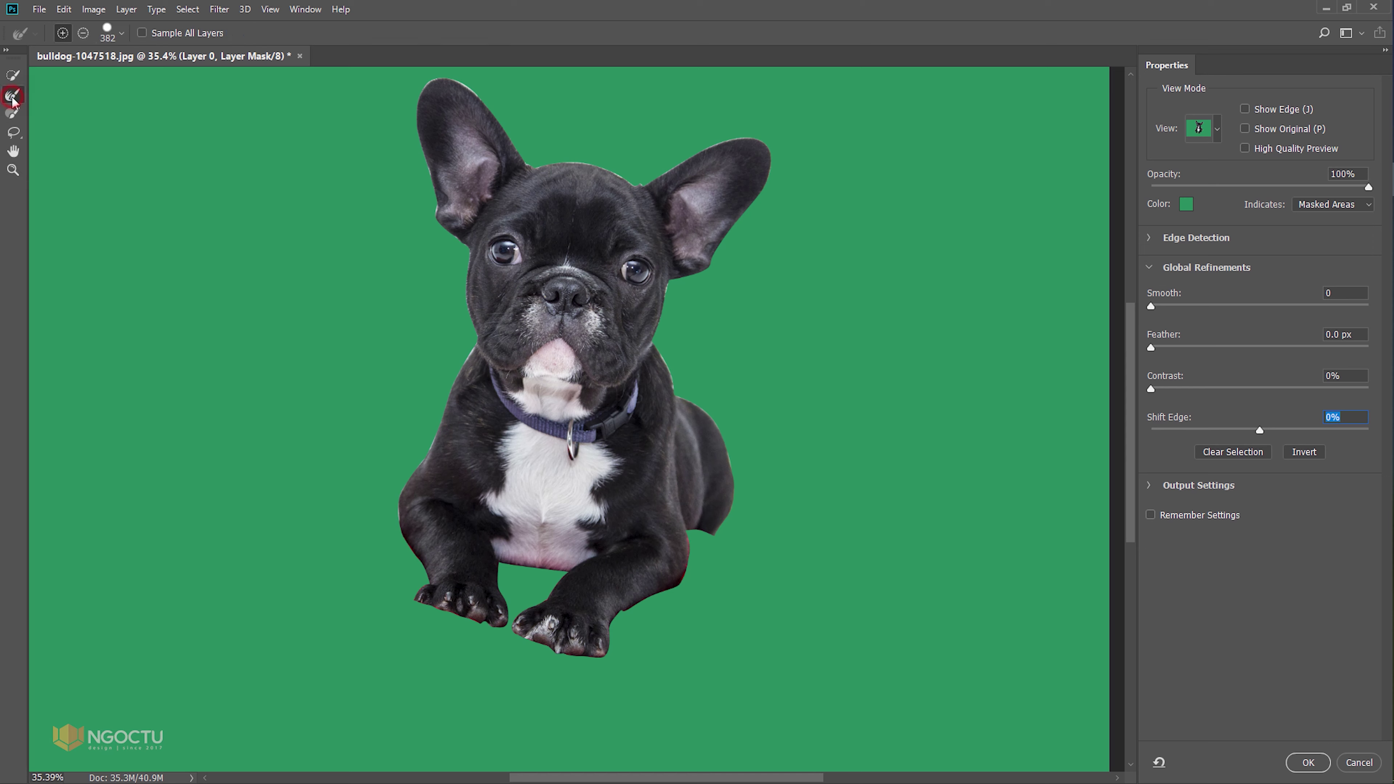
mouse_move(414, 343)
mouse_down()
mouse_move(404, 336)
mouse_move(512, 323)
mouse_move(494, 323)
mouse_move(494, 302)
mouse_up()
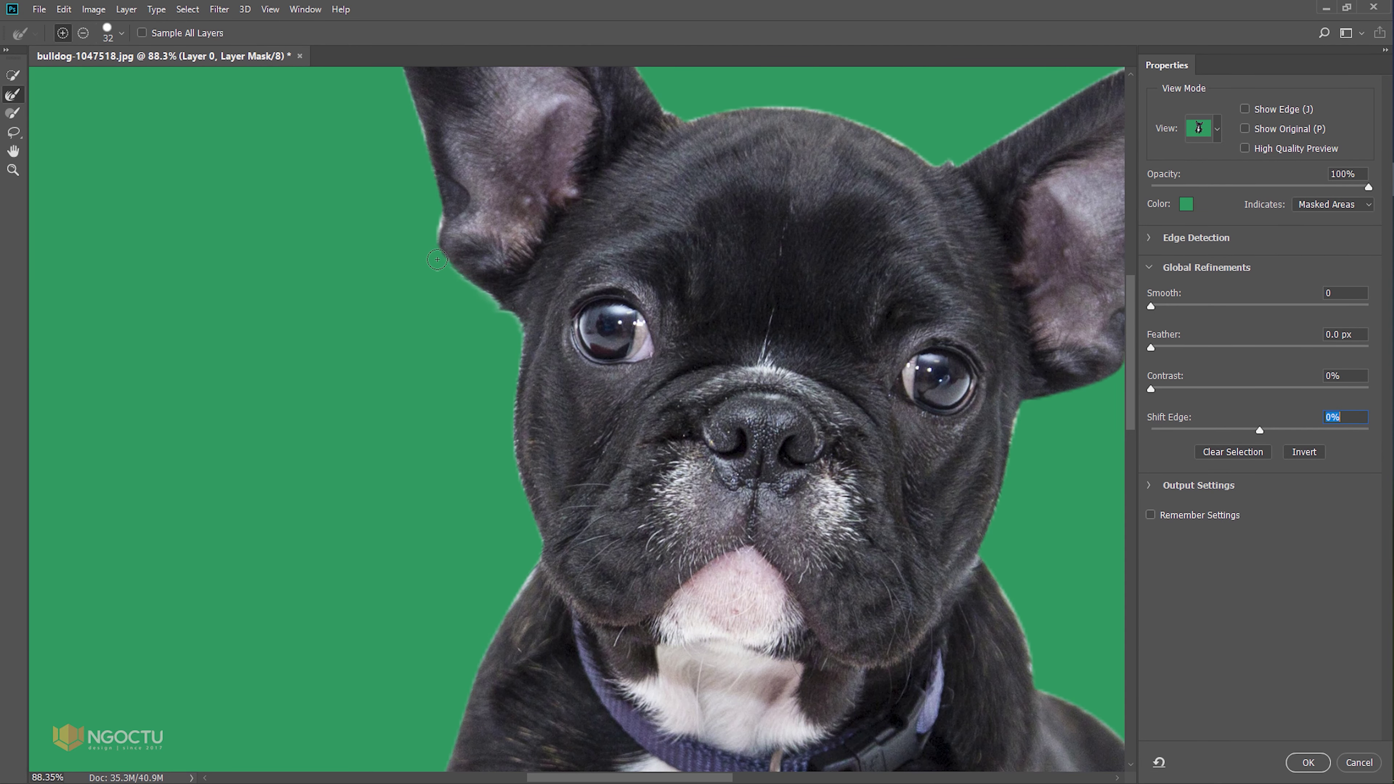
drag(446, 154, 513, 397)
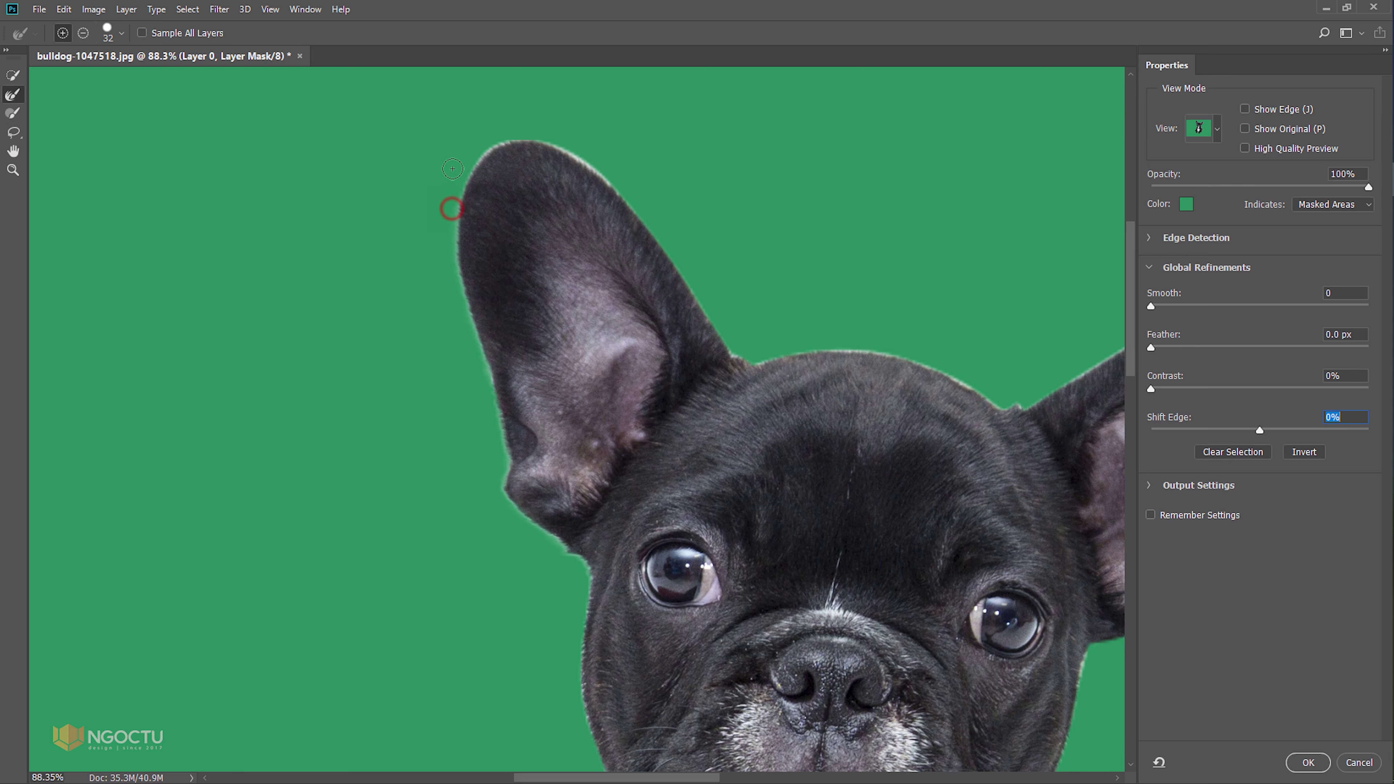
mouse_move(464, 182)
mouse_down()
mouse_move(722, 343)
mouse_move(479, 326)
mouse_up()
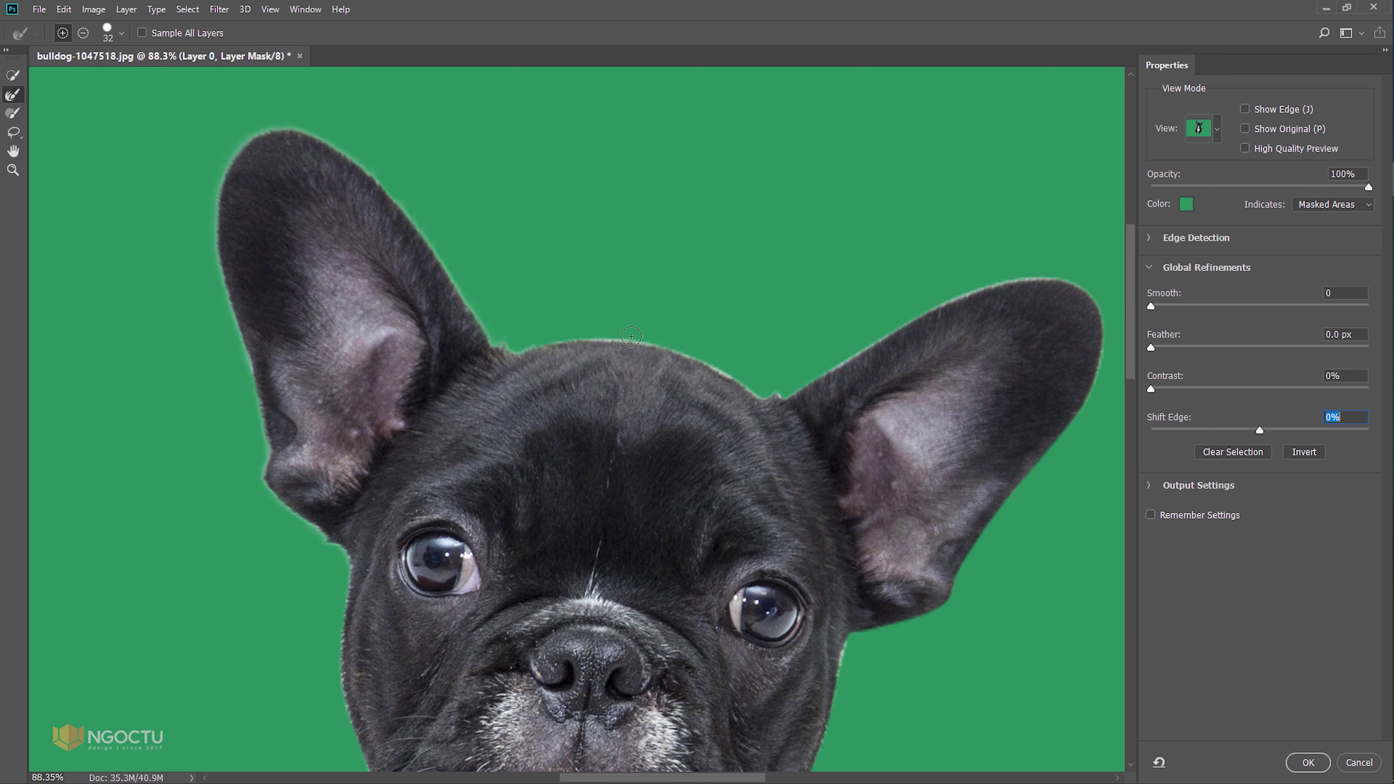
Step: Refine the fur edges around the right ear, chest and cheek
mouse_move(1019, 273)
mouse_down()
mouse_move(810, 199)
mouse_move(884, 286)
mouse_move(790, 434)
mouse_move(647, 576)
mouse_move(587, 444)
mouse_move(544, 269)
mouse_up()
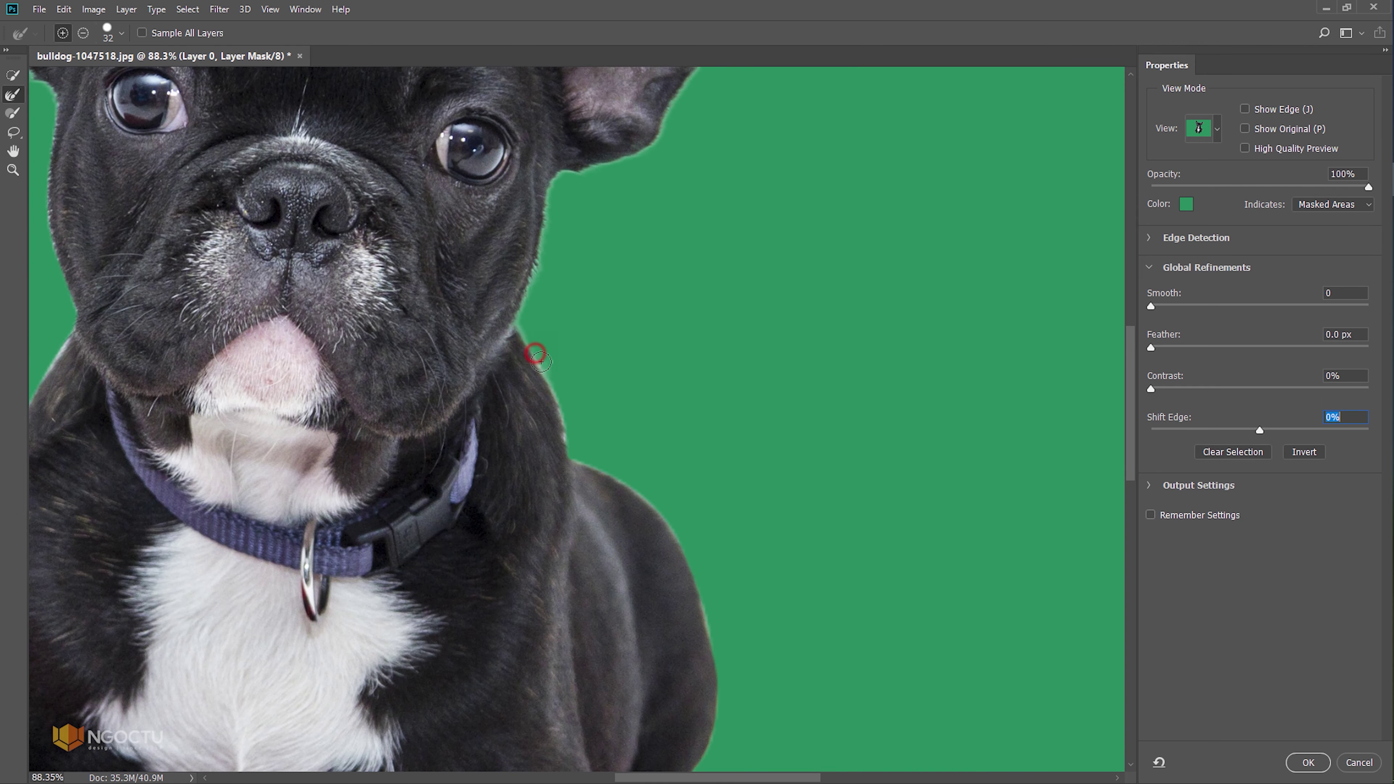
mouse_move(567, 420)
mouse_down()
mouse_move(506, 299)
mouse_move(639, 454)
mouse_move(756, 357)
mouse_up()
drag(669, 536, 1120, 577)
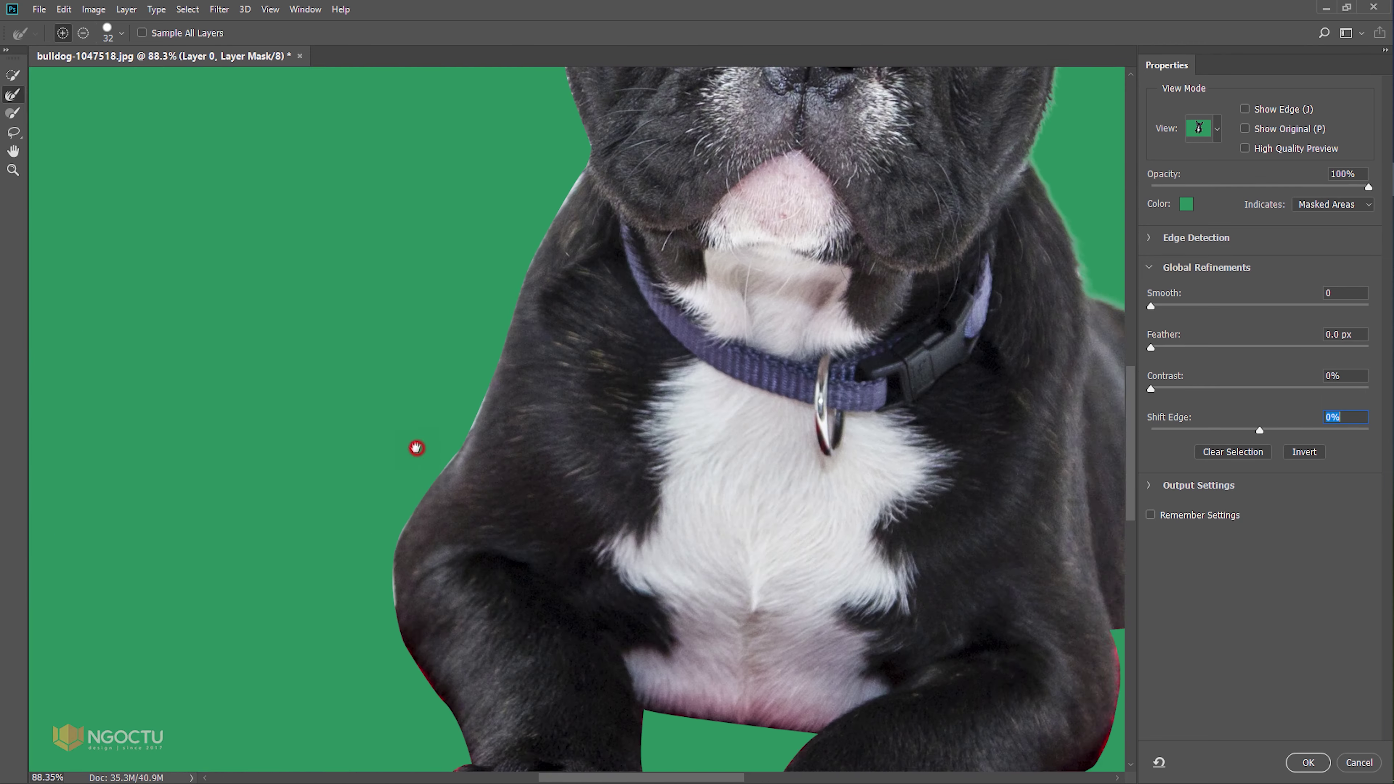
drag(414, 446, 476, 489)
drag(626, 148, 593, 390)
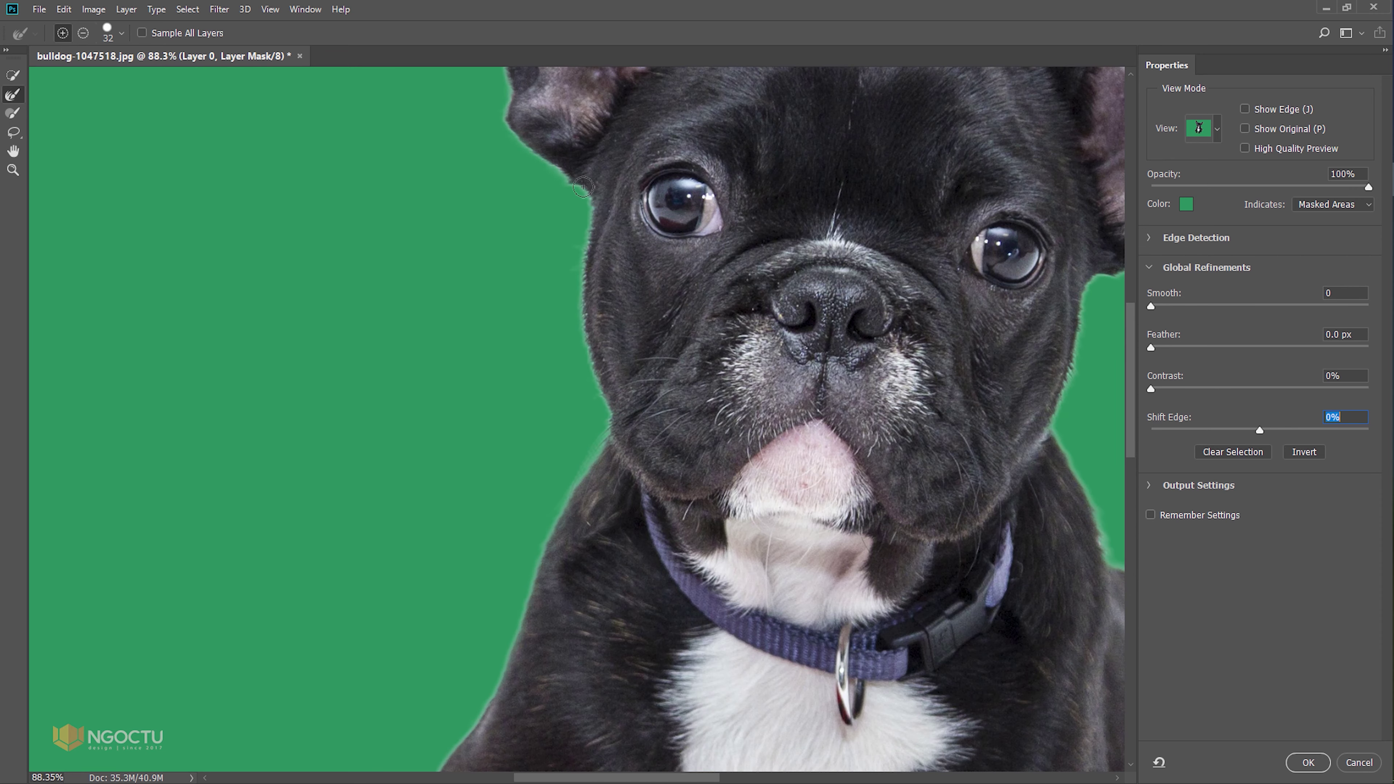
drag(538, 298, 340, 355)
Step: Zoom out and set edge Contrast to 5% and Shift Edge to -15%
key(z)
scroll(586, 341, down, 3)
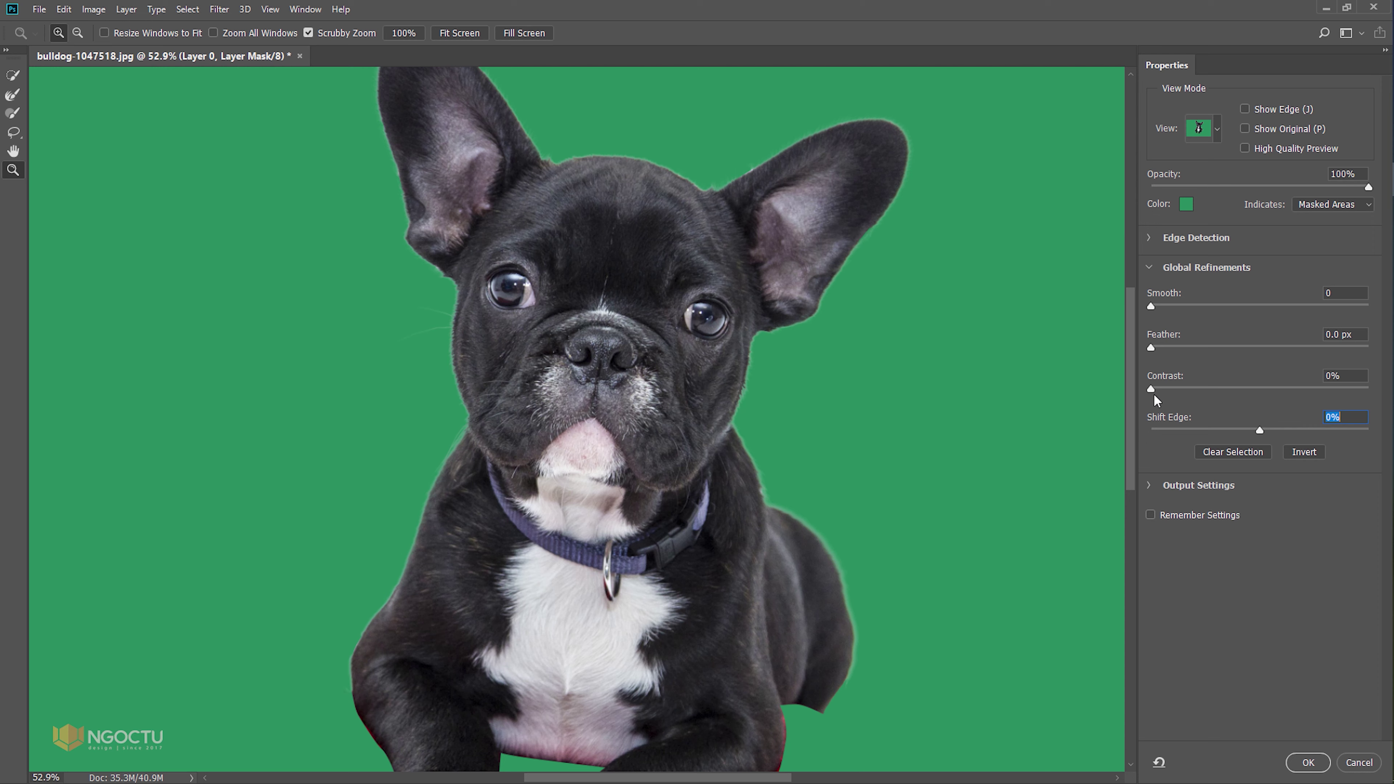
drag(1152, 388, 1160, 388)
drag(1255, 426, 1248, 430)
Step: Accept the refined mask, duplicate the dog layer, hide the original and apply the copy's mask
click(1315, 762)
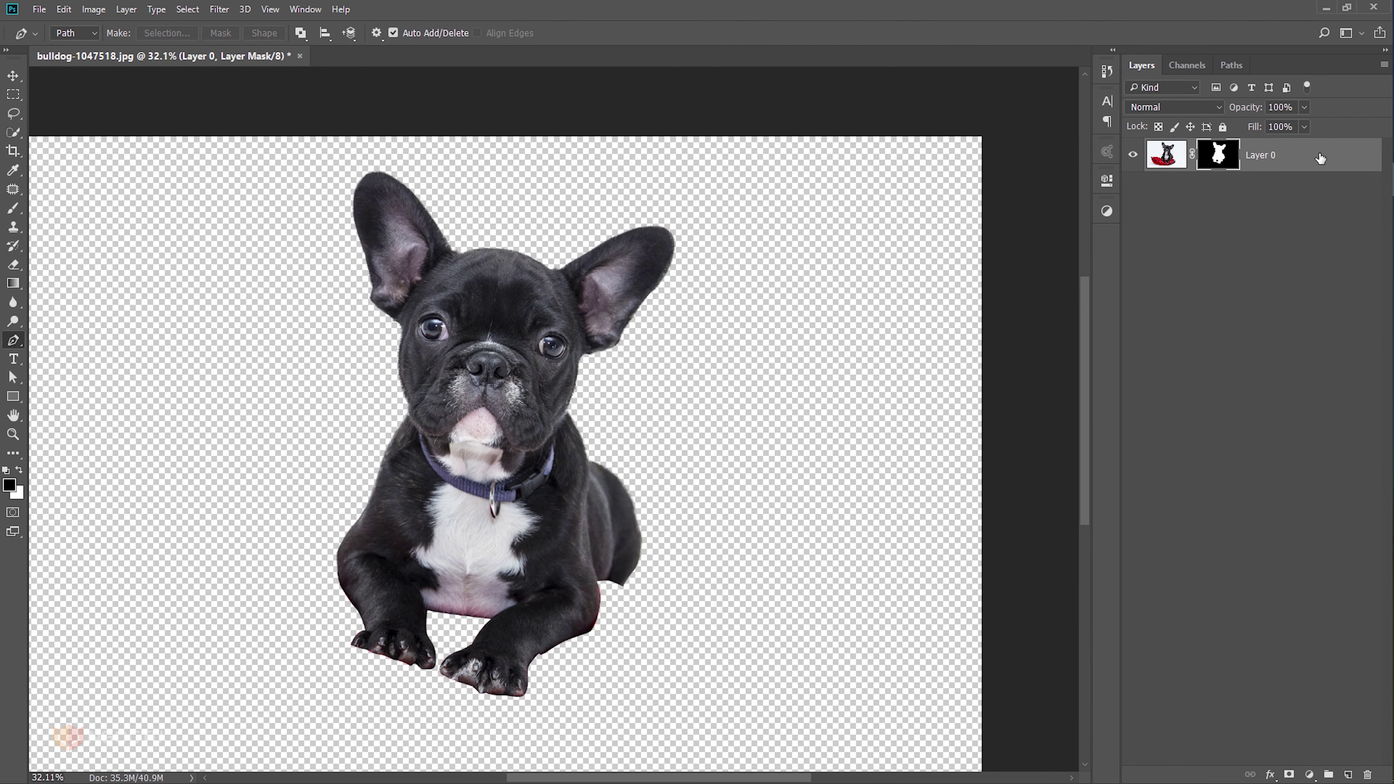
key(ctrl+j)
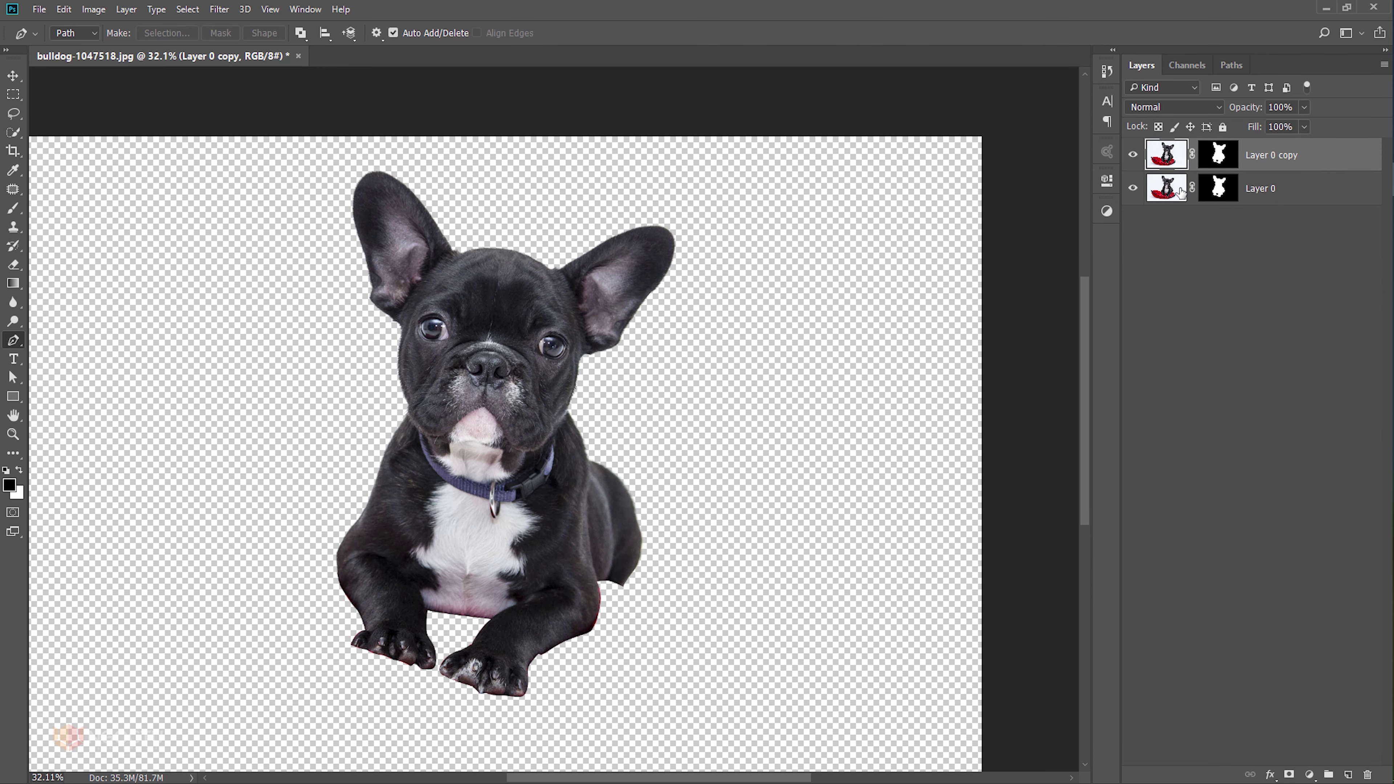
click(1132, 188)
click(1220, 155)
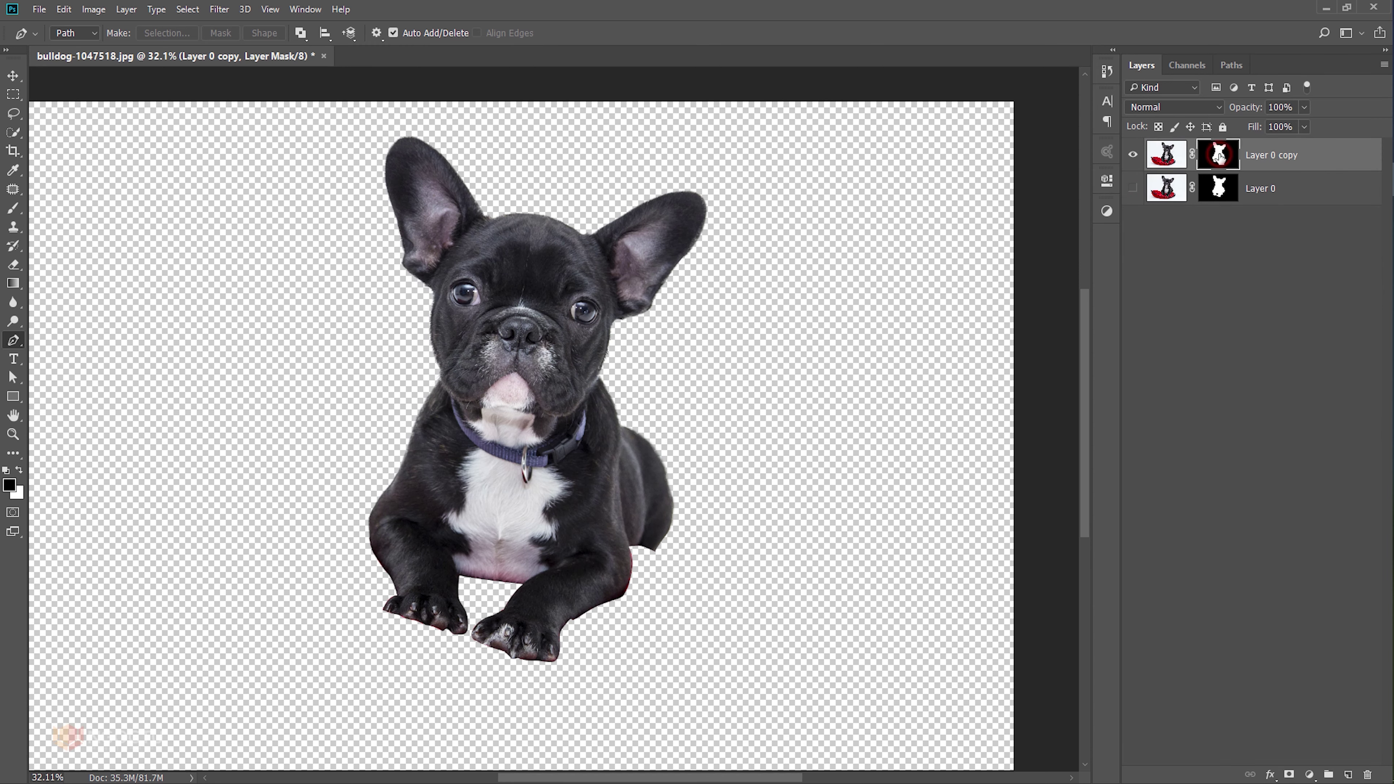
right_click(1219, 155)
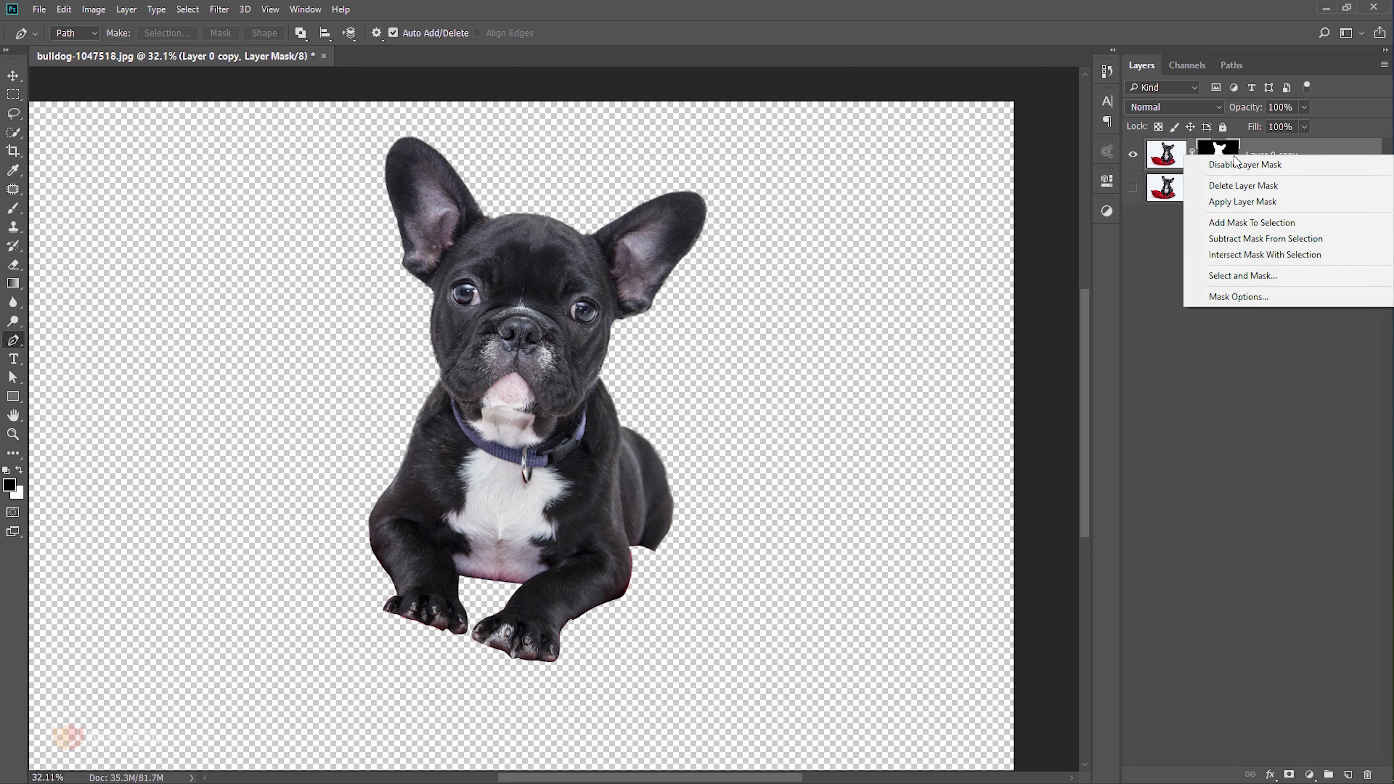
click(1244, 205)
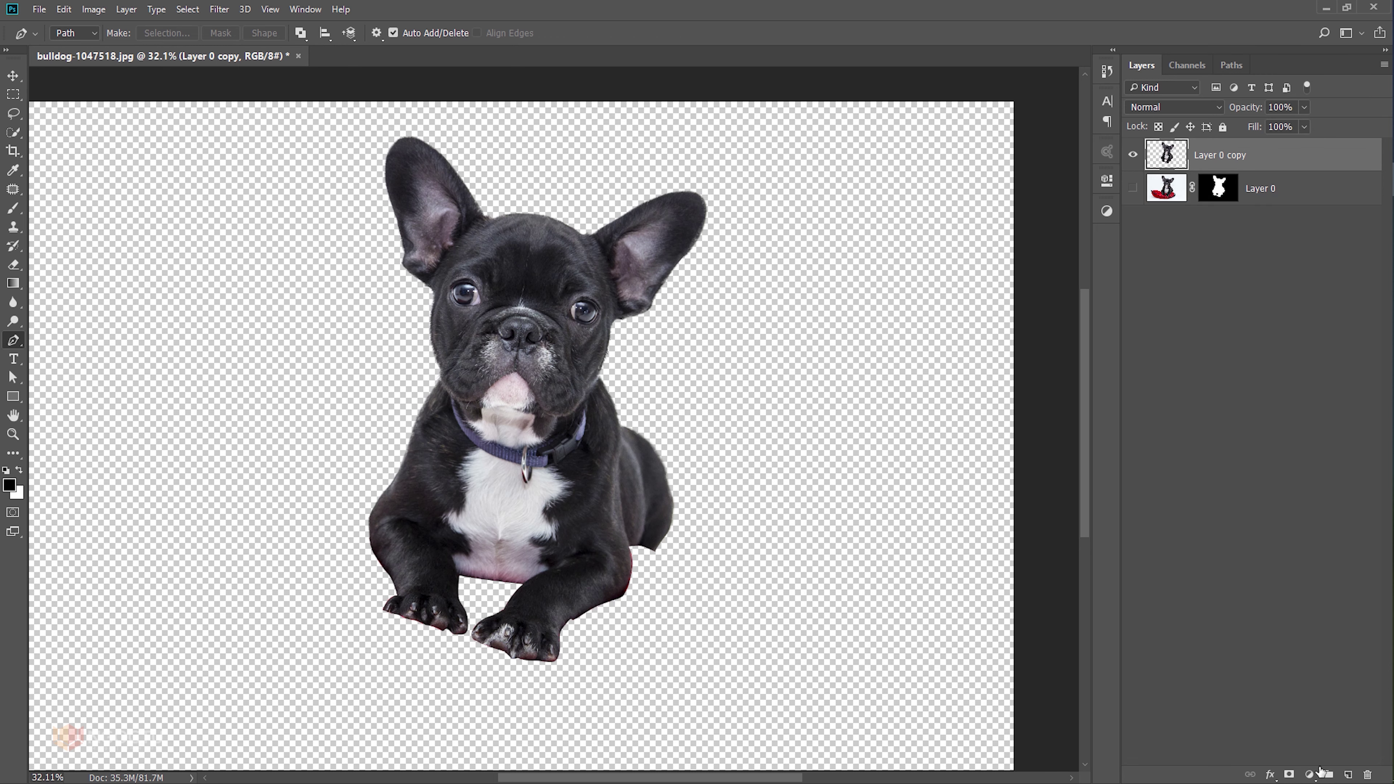
Step: Add a black Solid Color fill layer beneath the dog and select Layer 0 copy
click(1311, 773)
click(1279, 459)
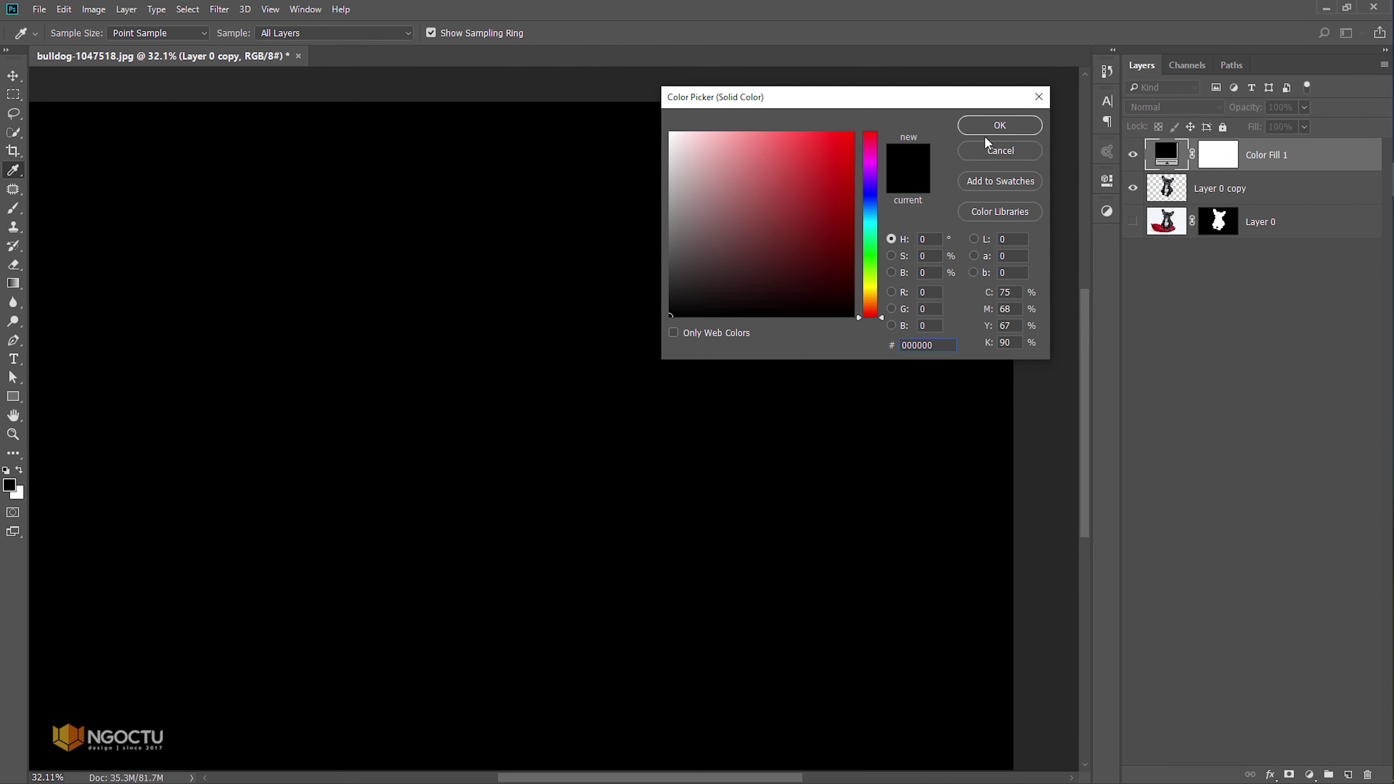
click(991, 131)
drag(1286, 154, 1283, 250)
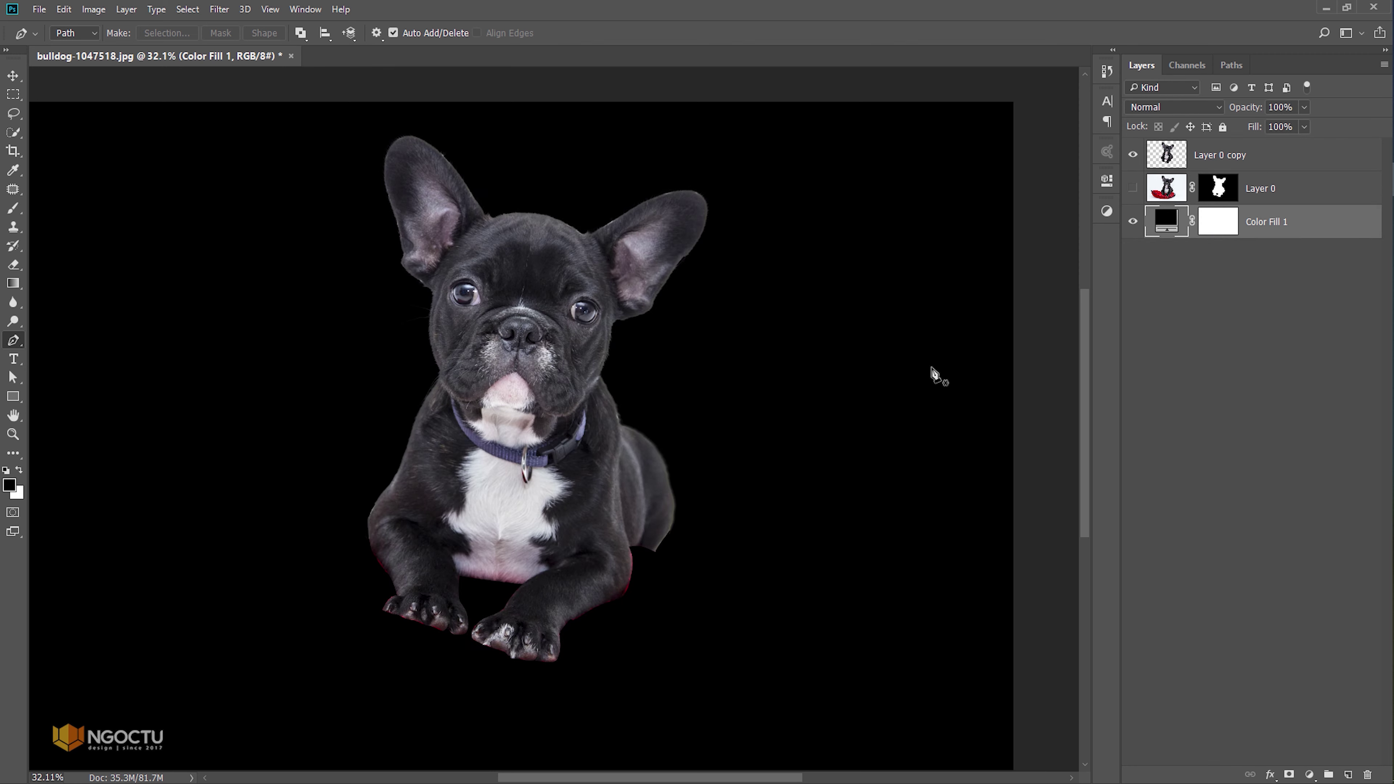
key(v)
click(542, 347)
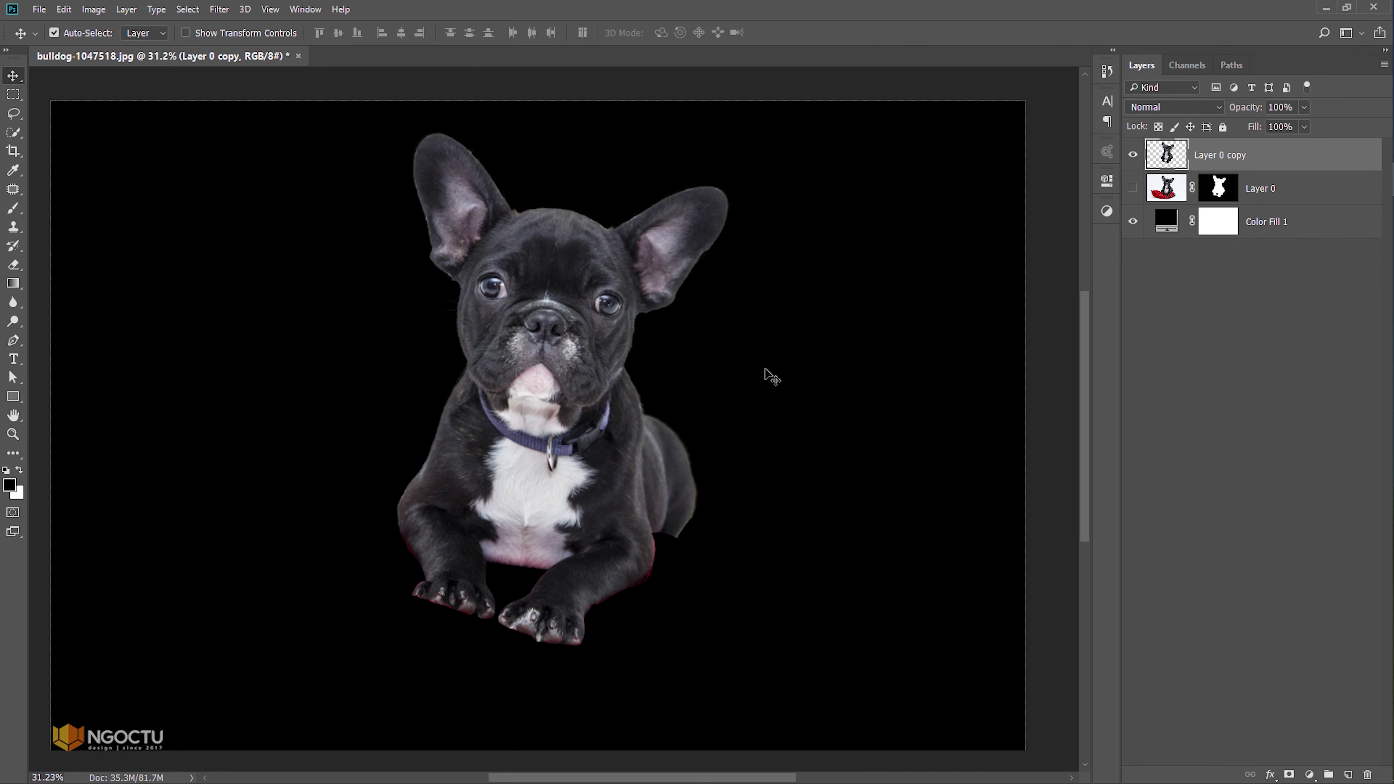
Step: Desaturate the dog with Hue/Saturation at -100, then duplicate it as Layer 0 copy 2
key(ctrl+u)
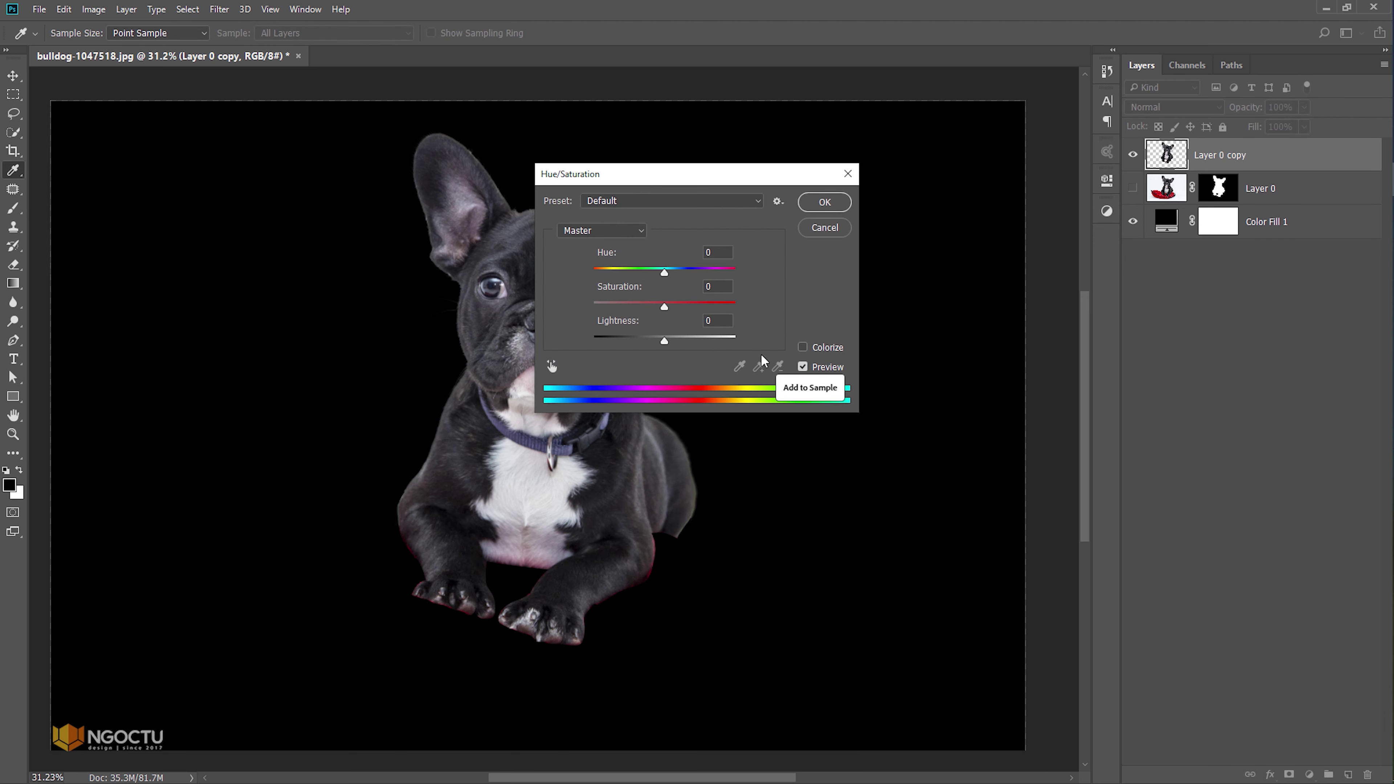
drag(664, 306, 546, 309)
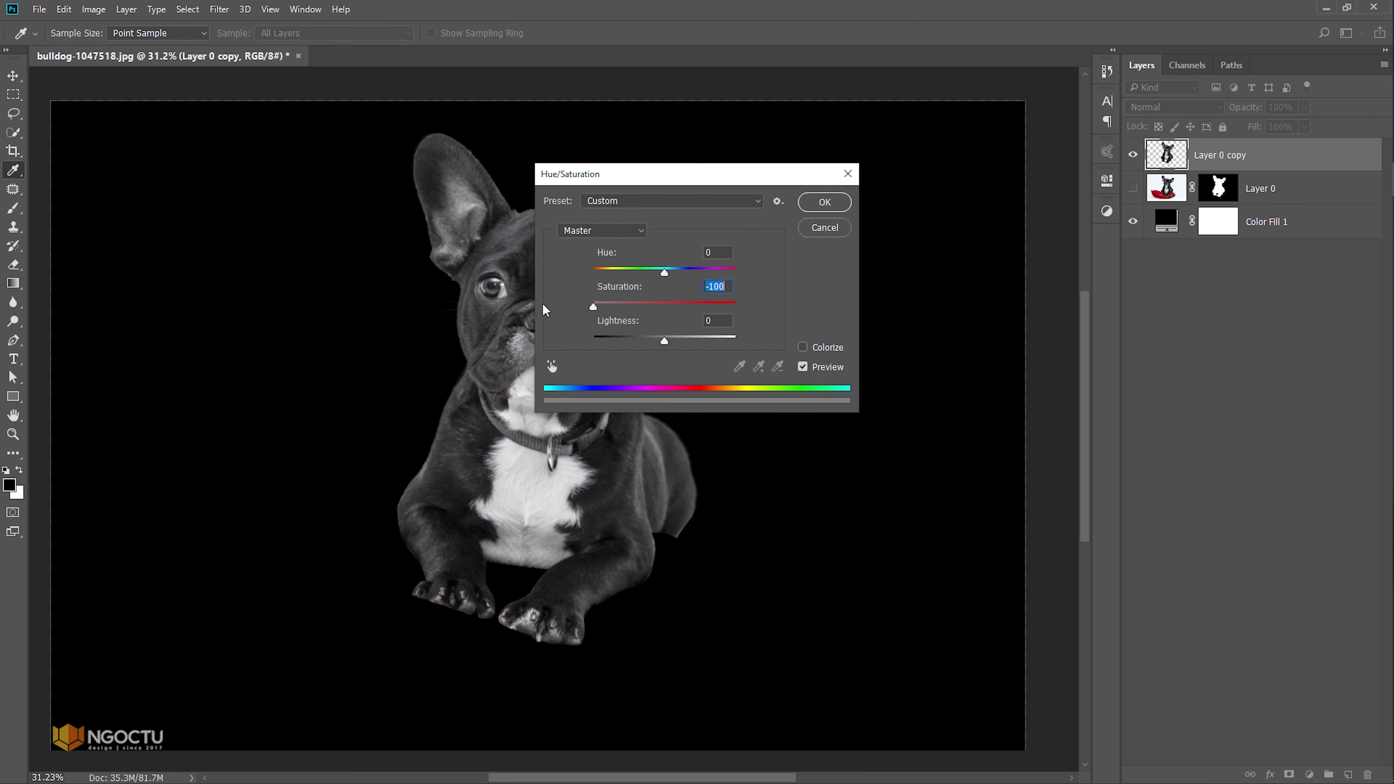
drag(638, 175, 861, 186)
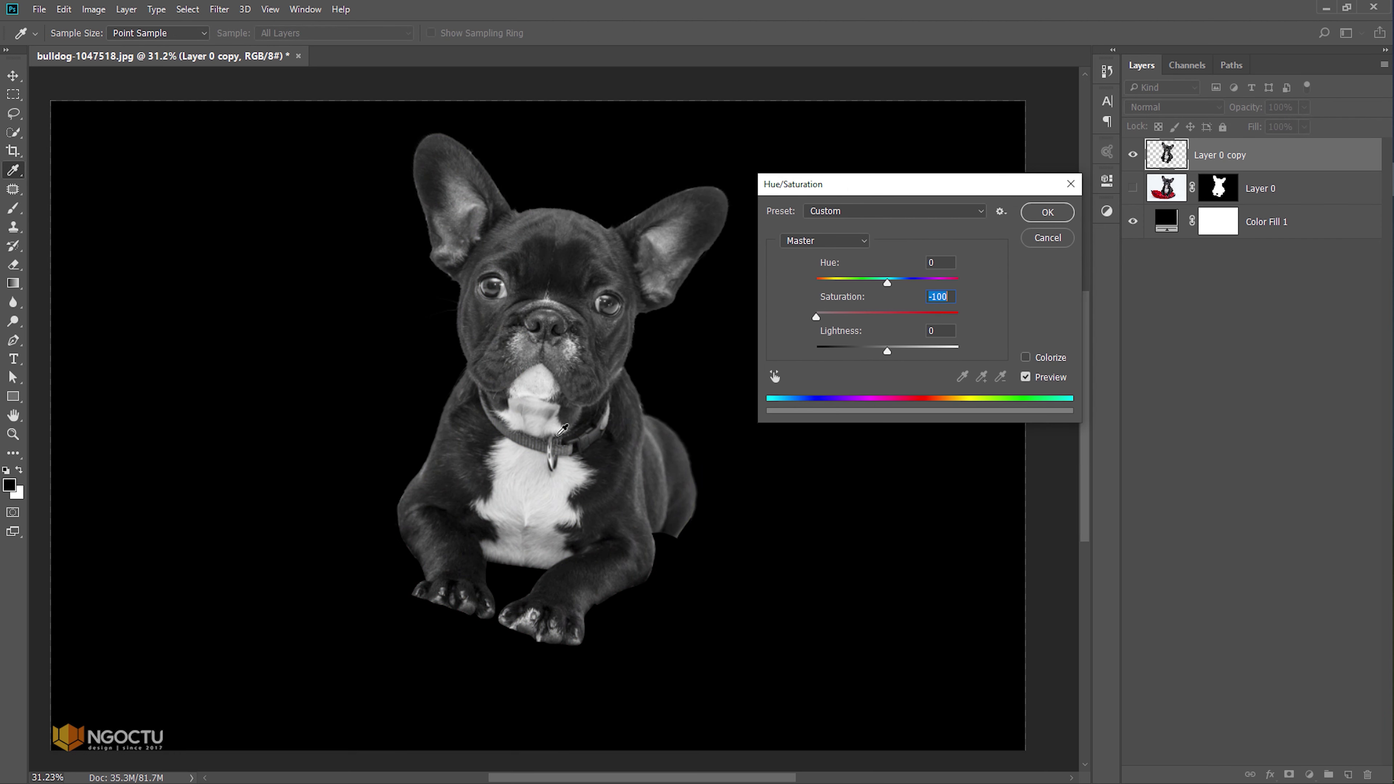
click(1046, 213)
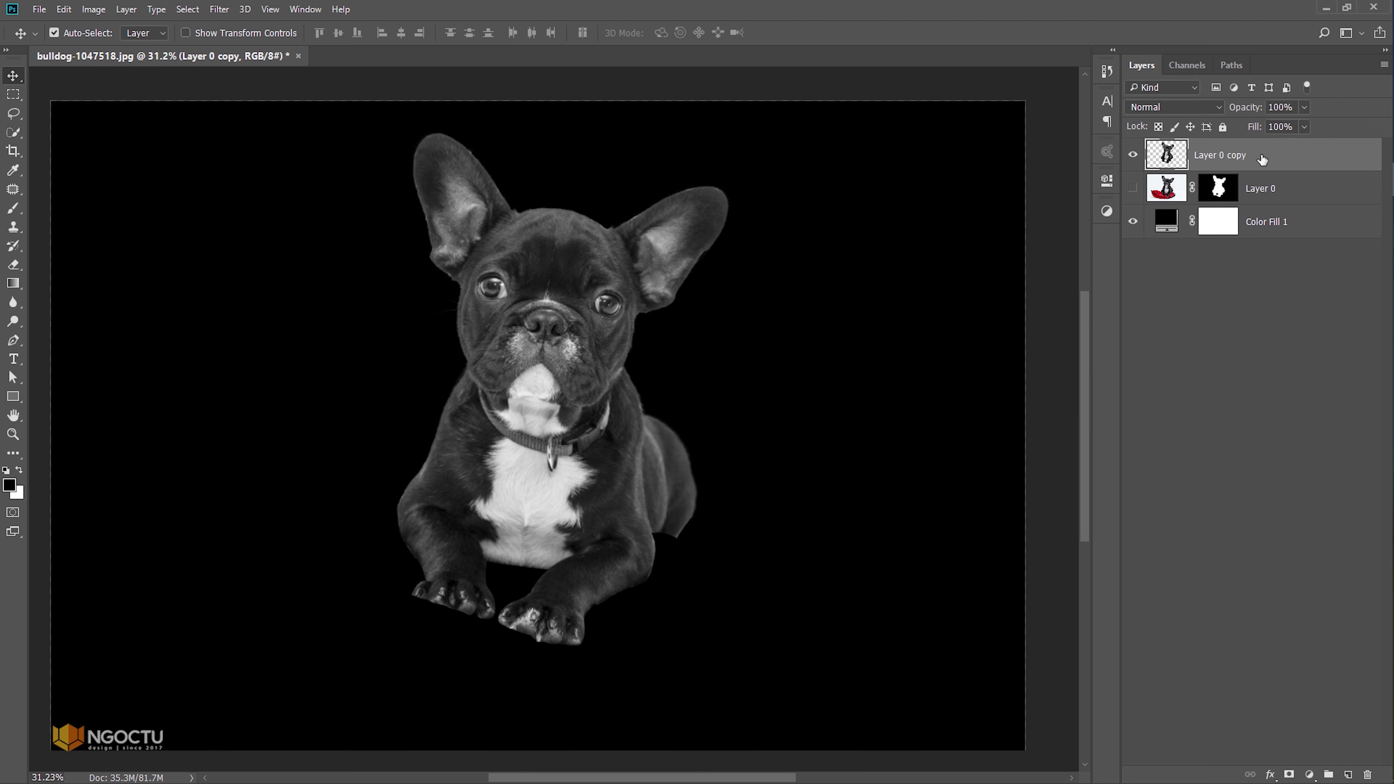
key(ctrl+j)
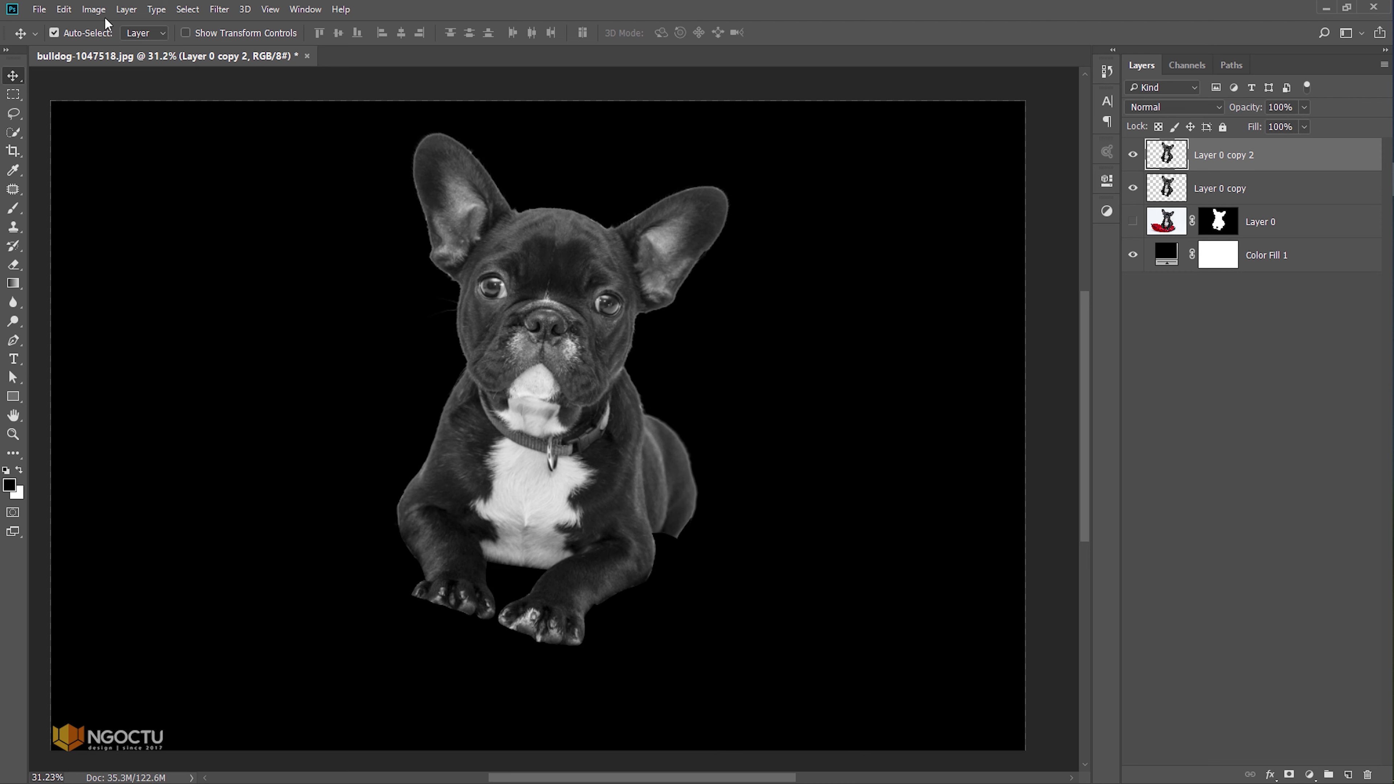
Step: Invert the duplicate, set it to Difference blending and merge it down into Layer 0 copy
click(94, 9)
mouse_move(116, 46)
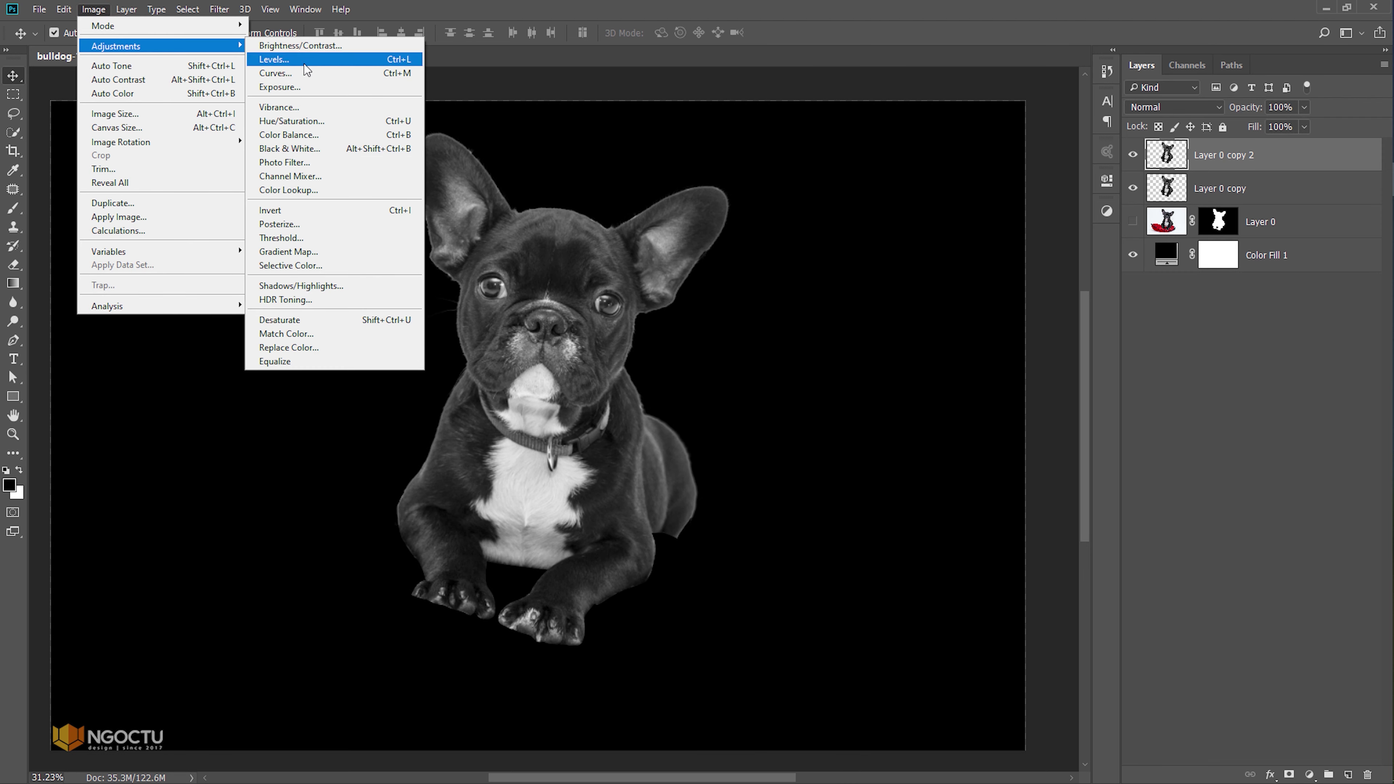
click(299, 215)
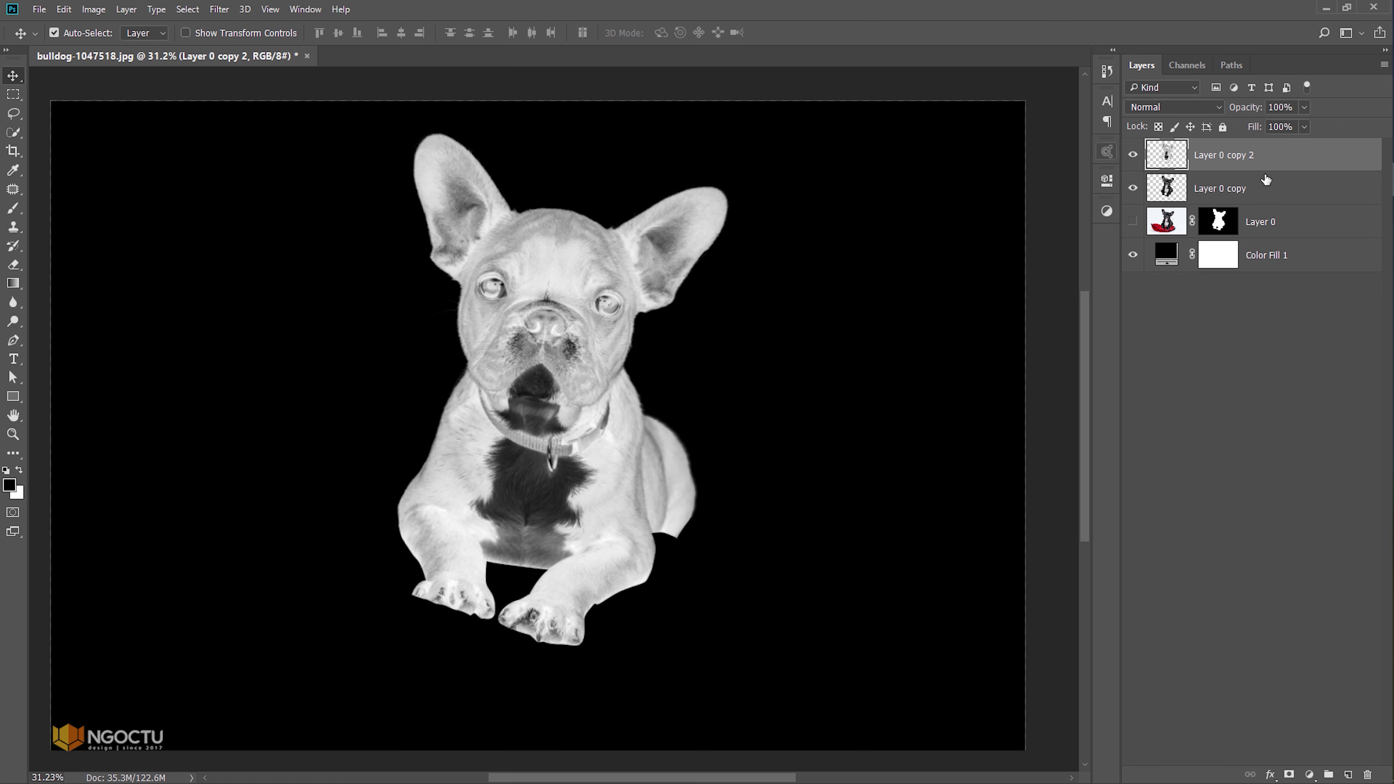
click(1200, 107)
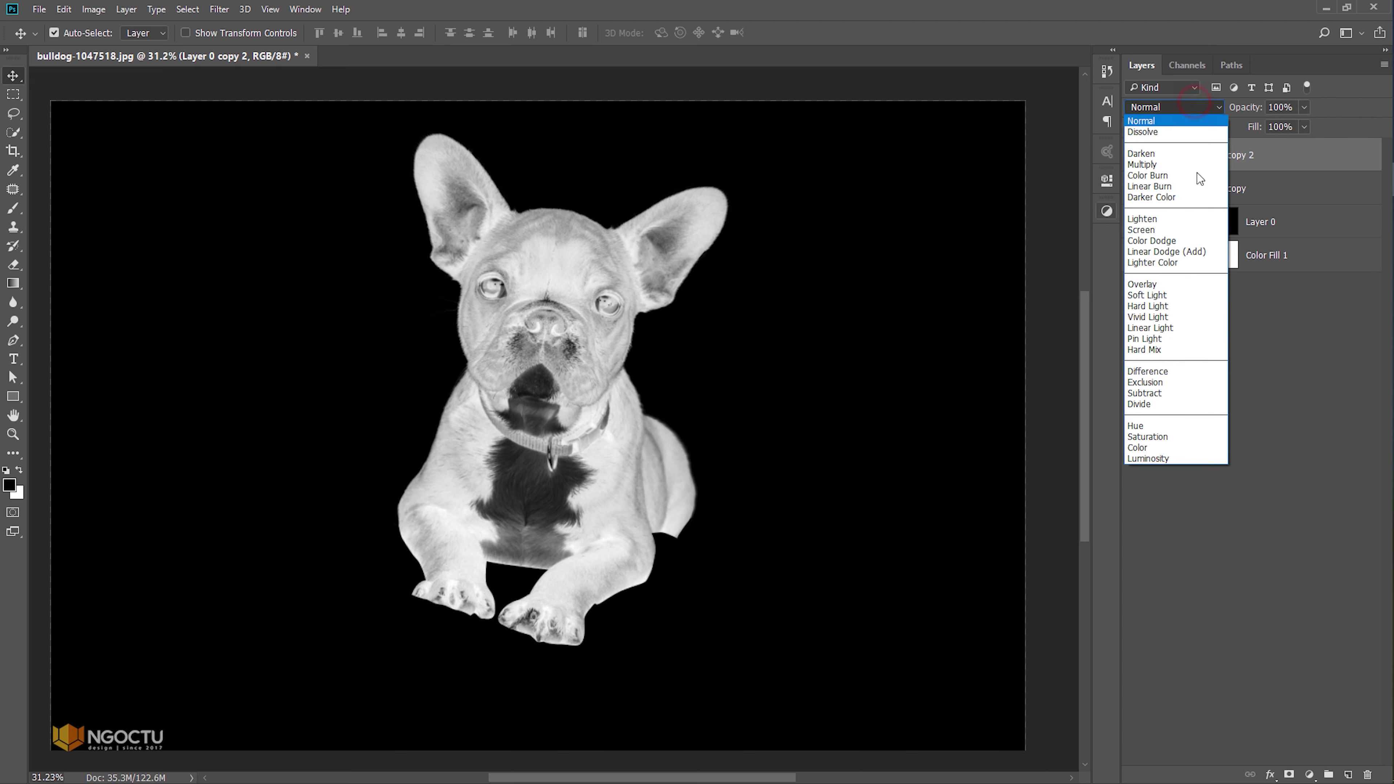
click(1160, 373)
right_click(1294, 147)
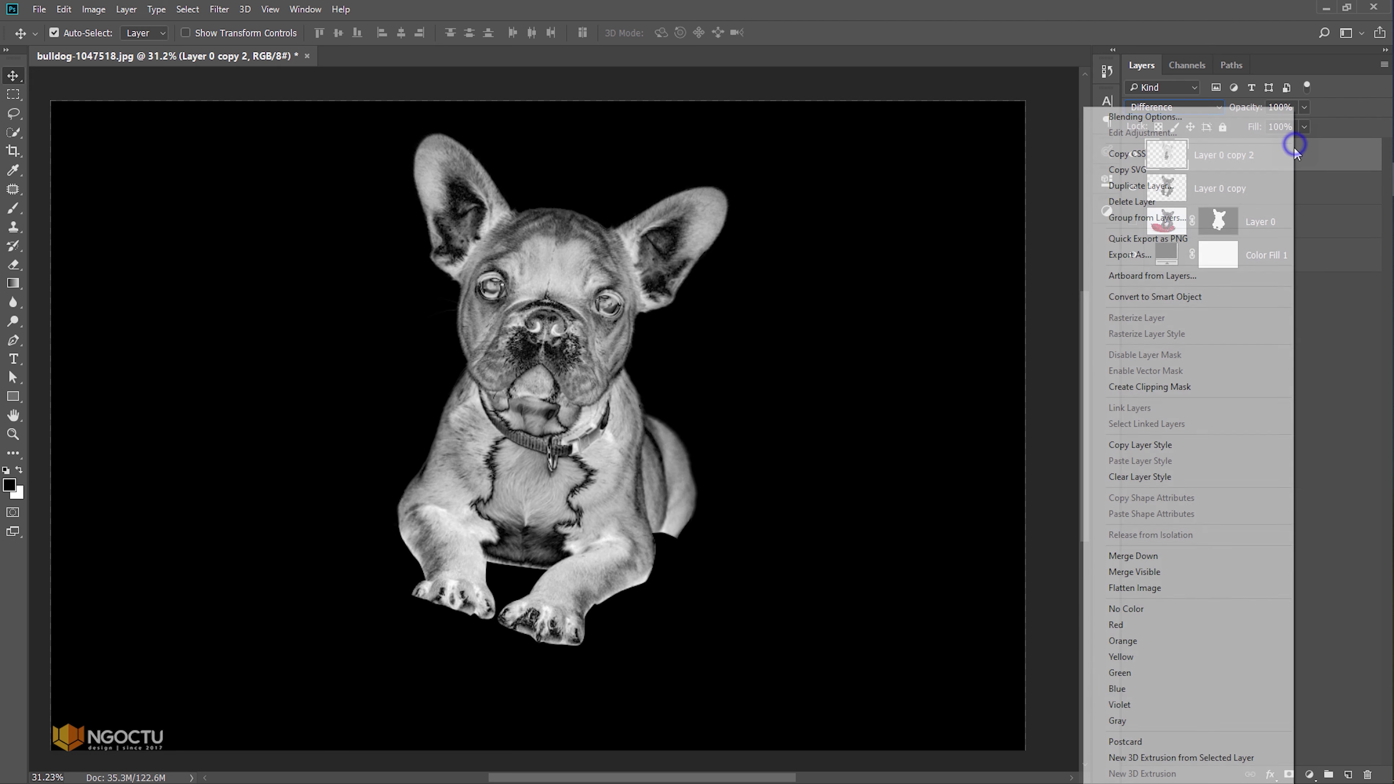
click(1135, 556)
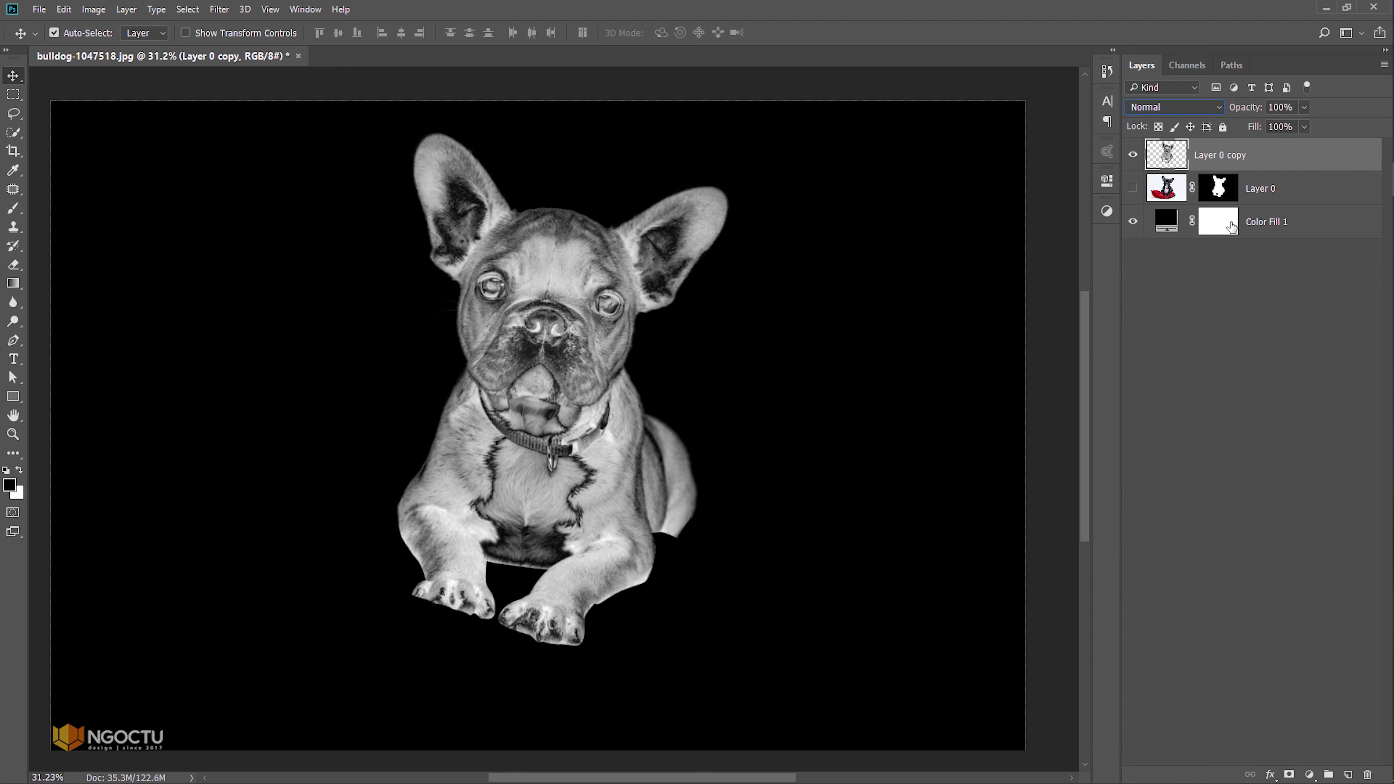
click(1133, 155)
Step: Repeat with a fresh duplicate: invert it, blend in Difference, and merge down
key(ctrl+j)
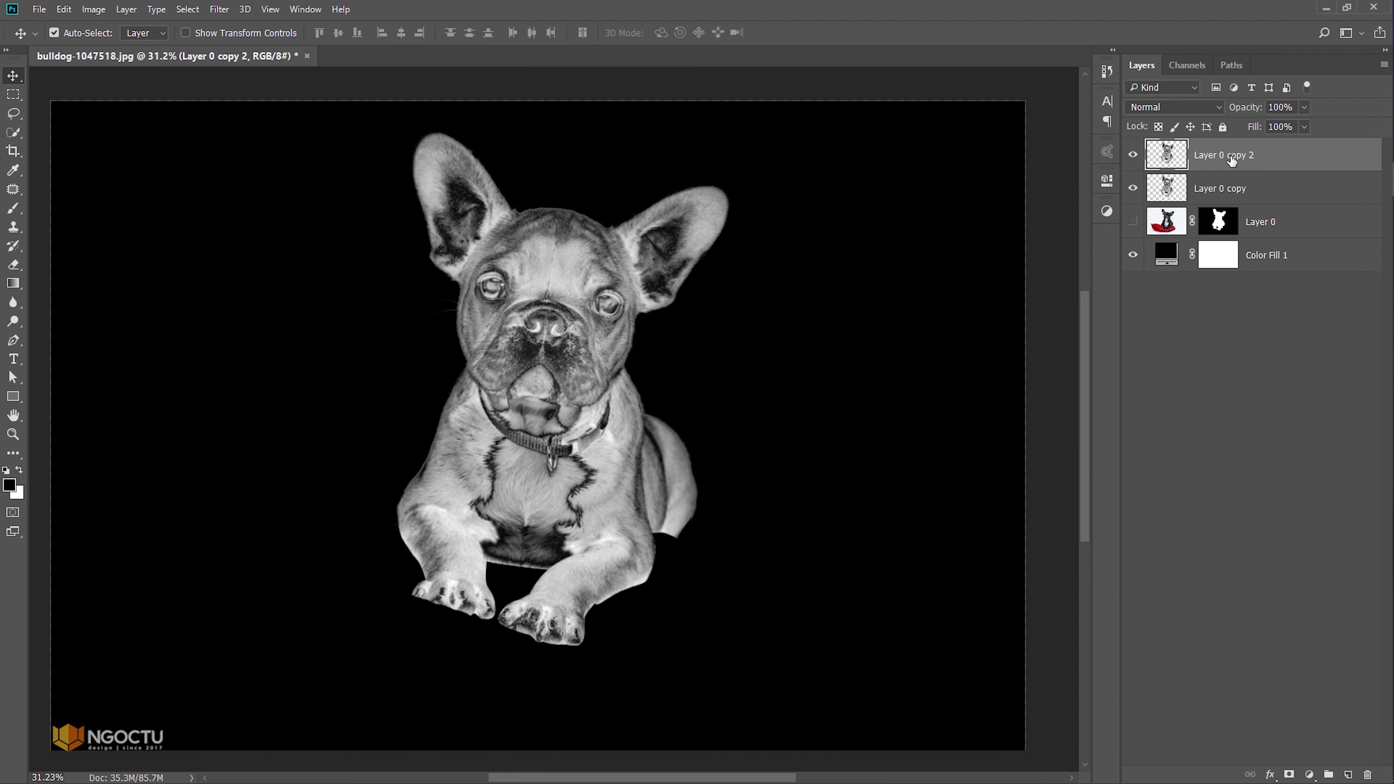
key(ctrl+i)
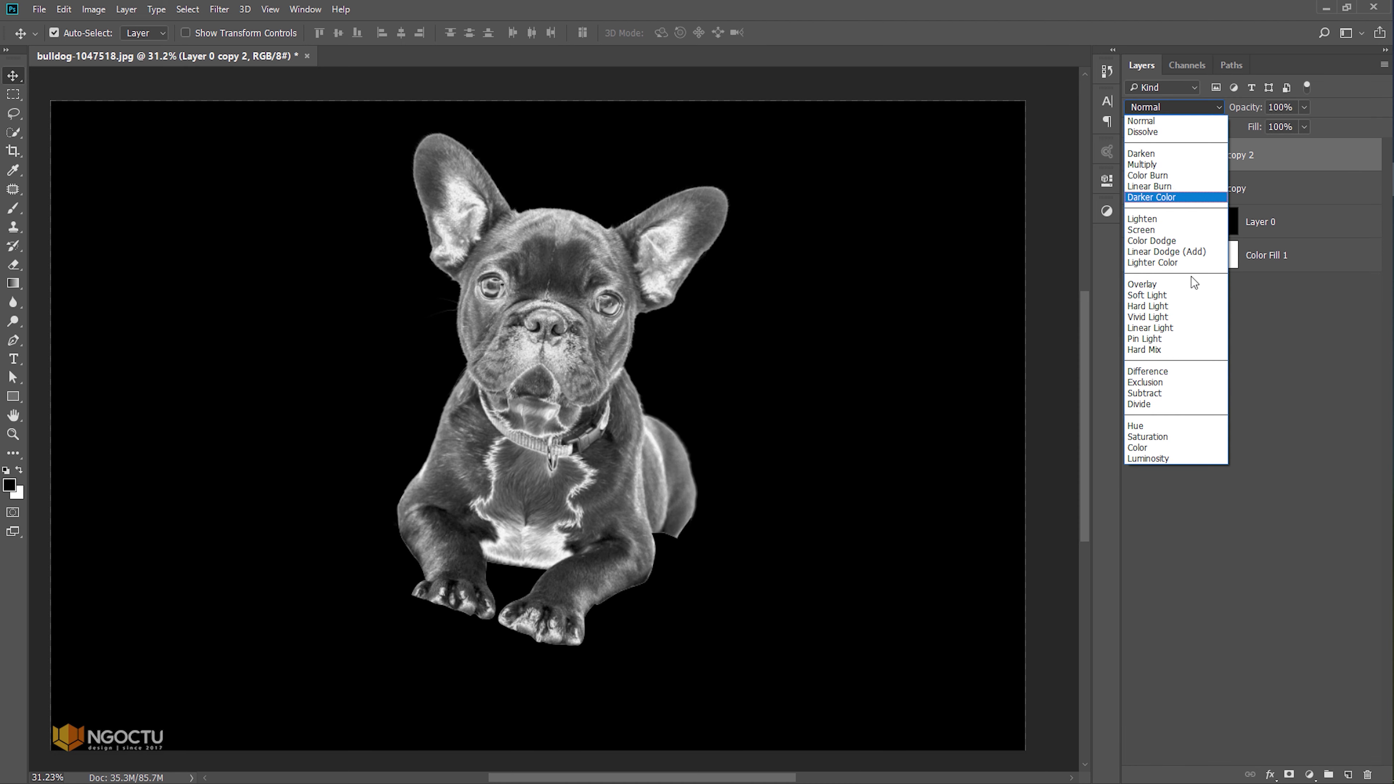
click(1151, 369)
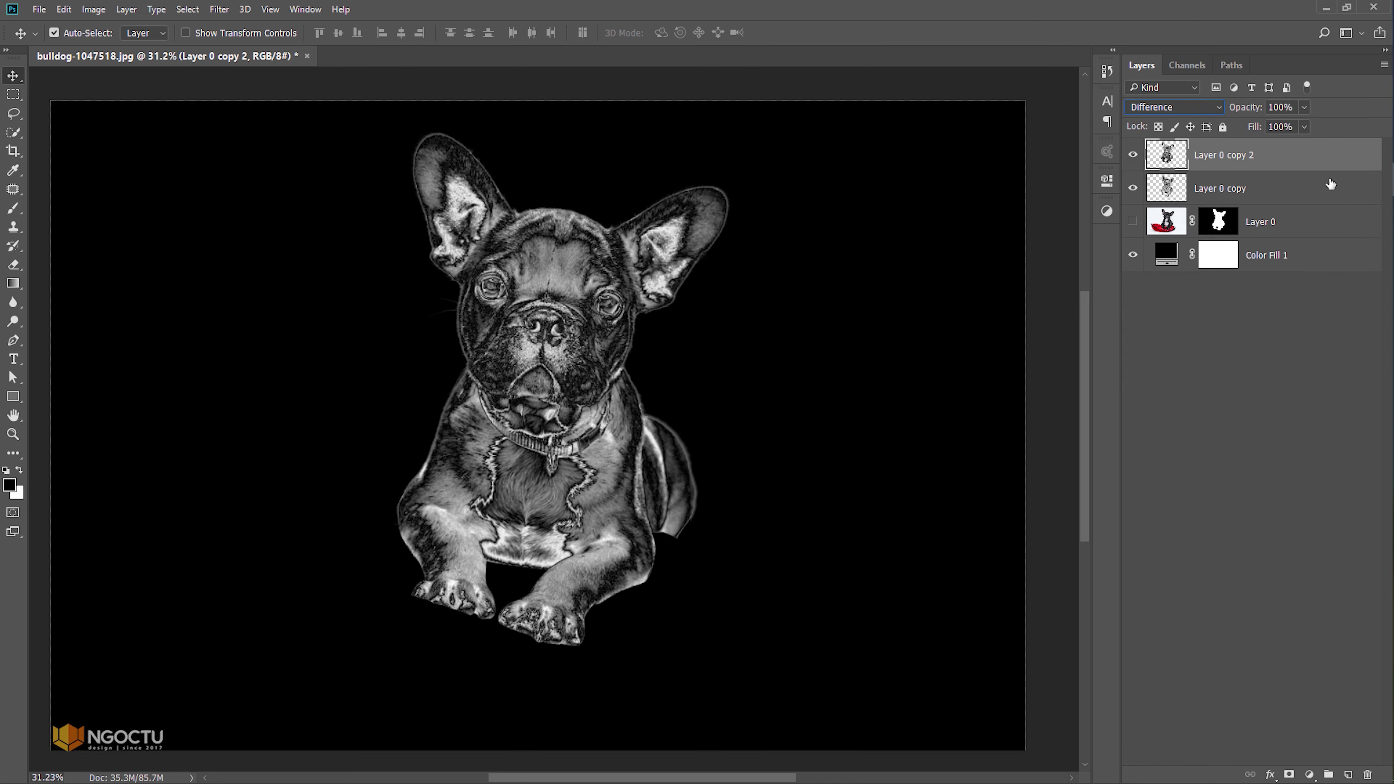
right_click(1310, 155)
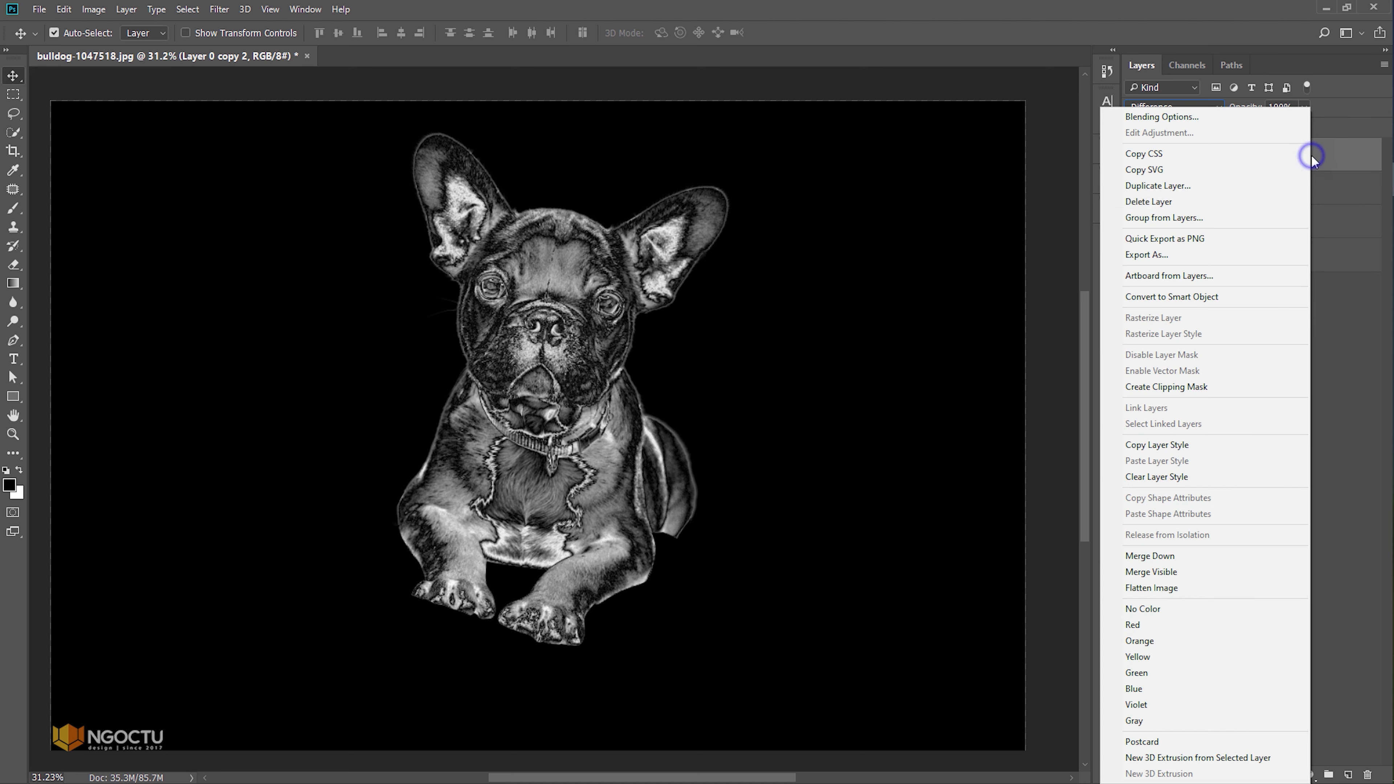
click(1159, 556)
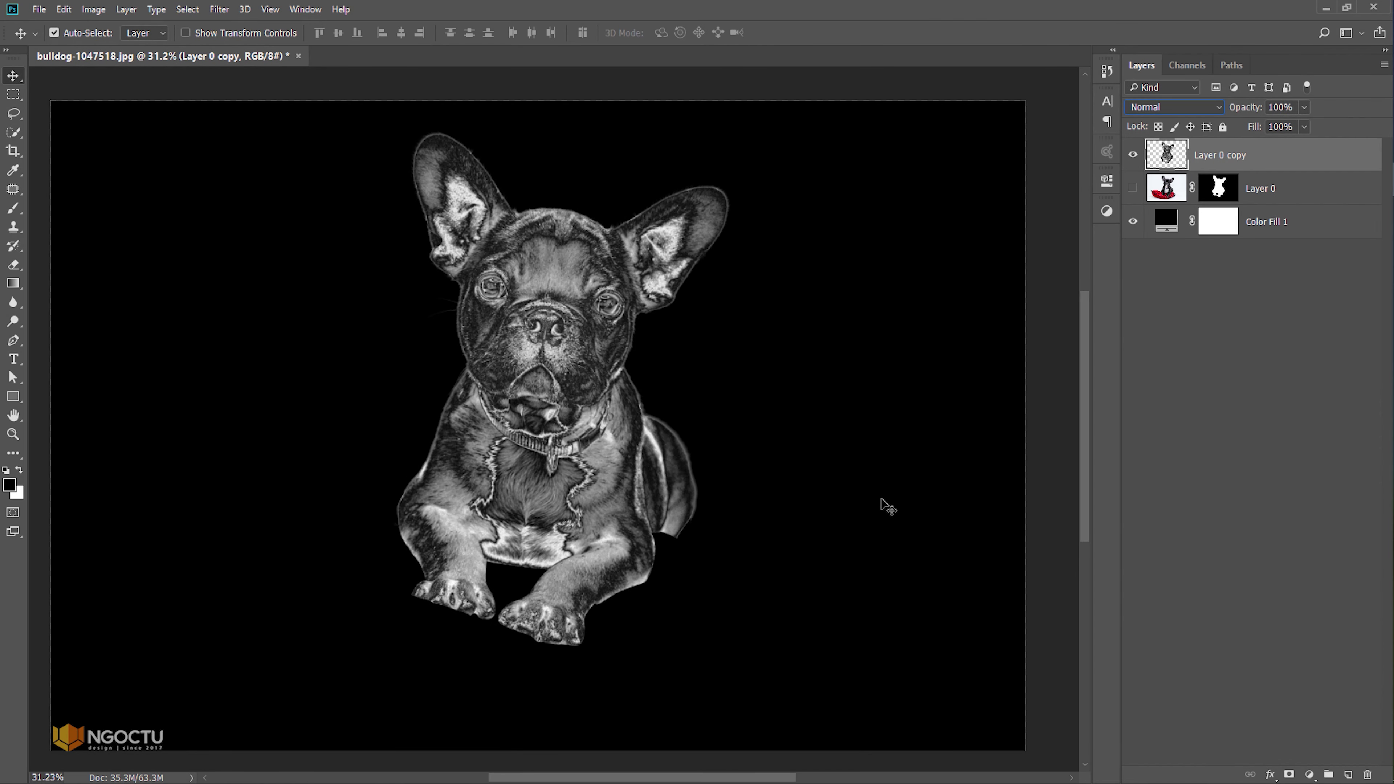
click(1309, 775)
click(1262, 457)
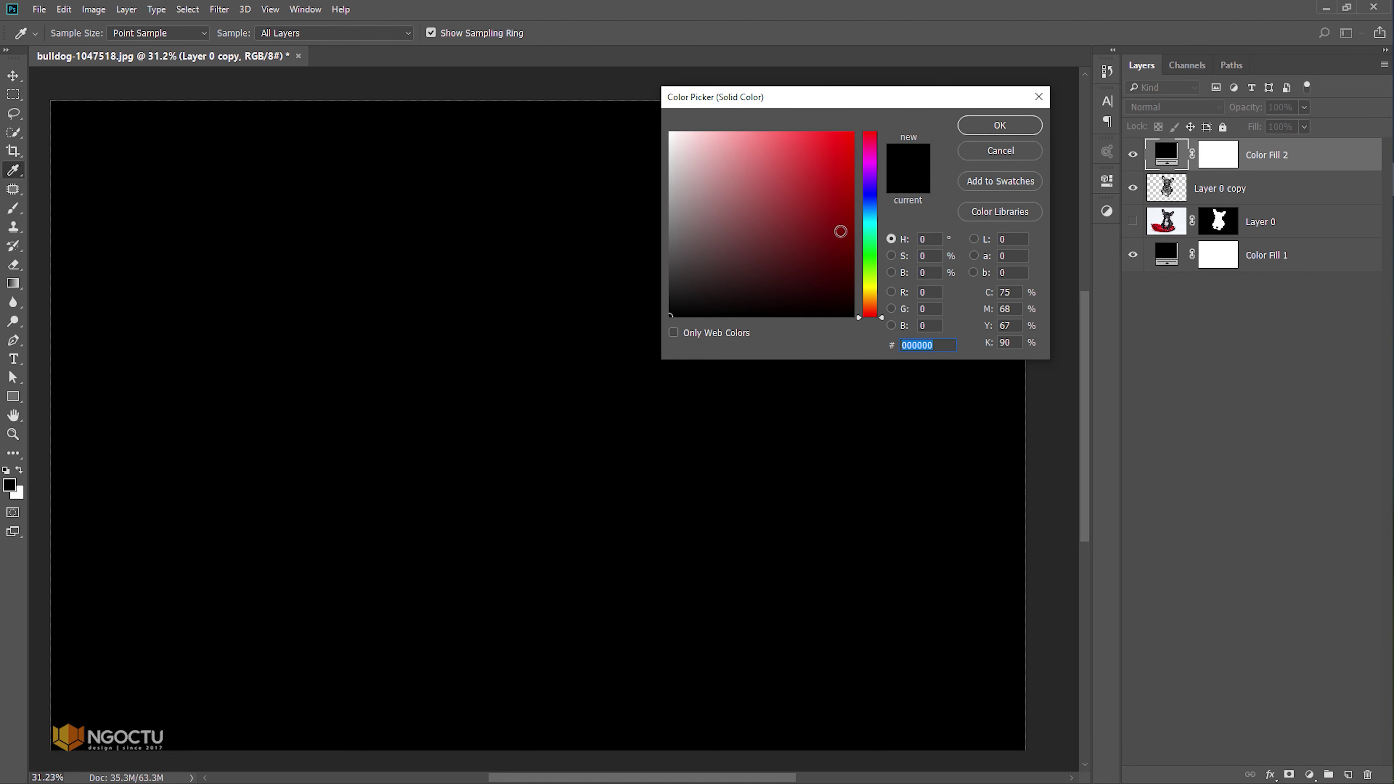
drag(879, 262, 873, 296)
click(820, 165)
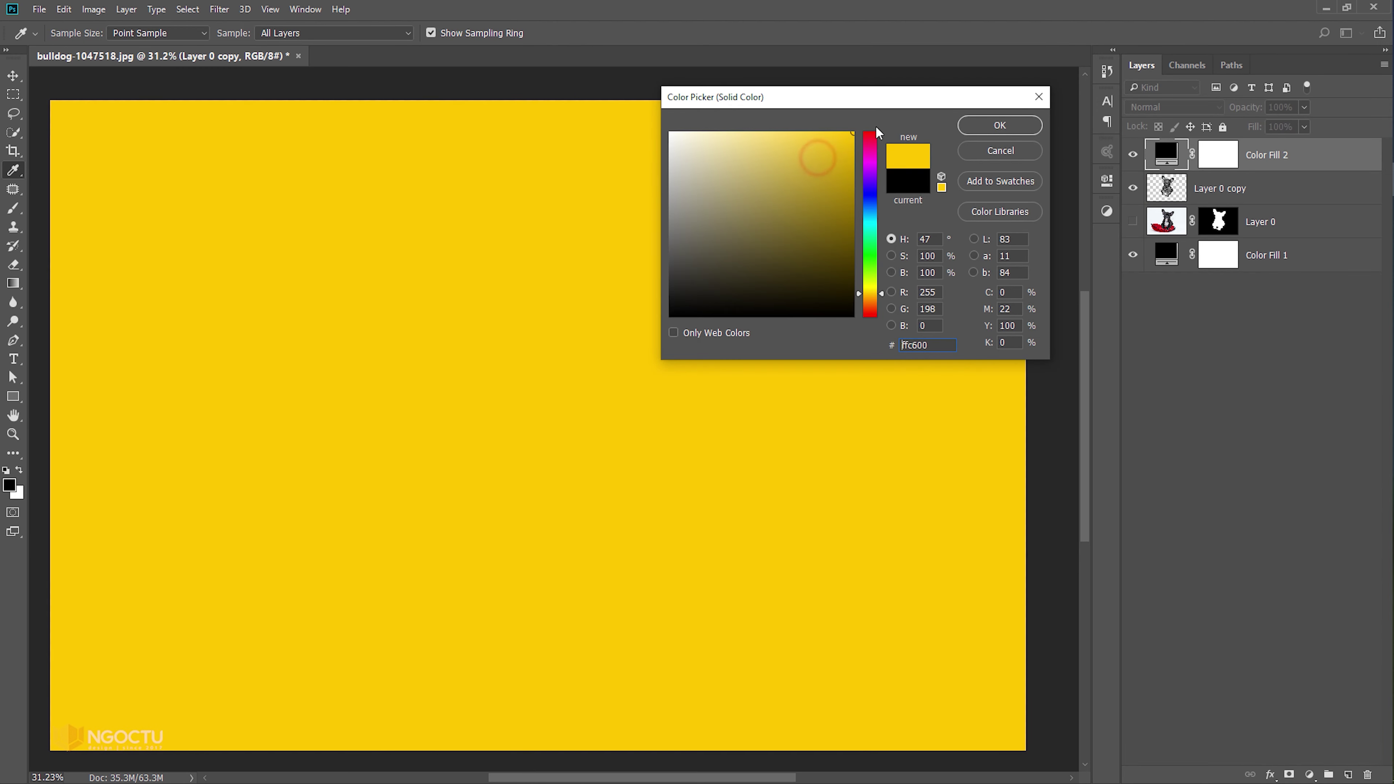
click(997, 126)
right_click(1278, 152)
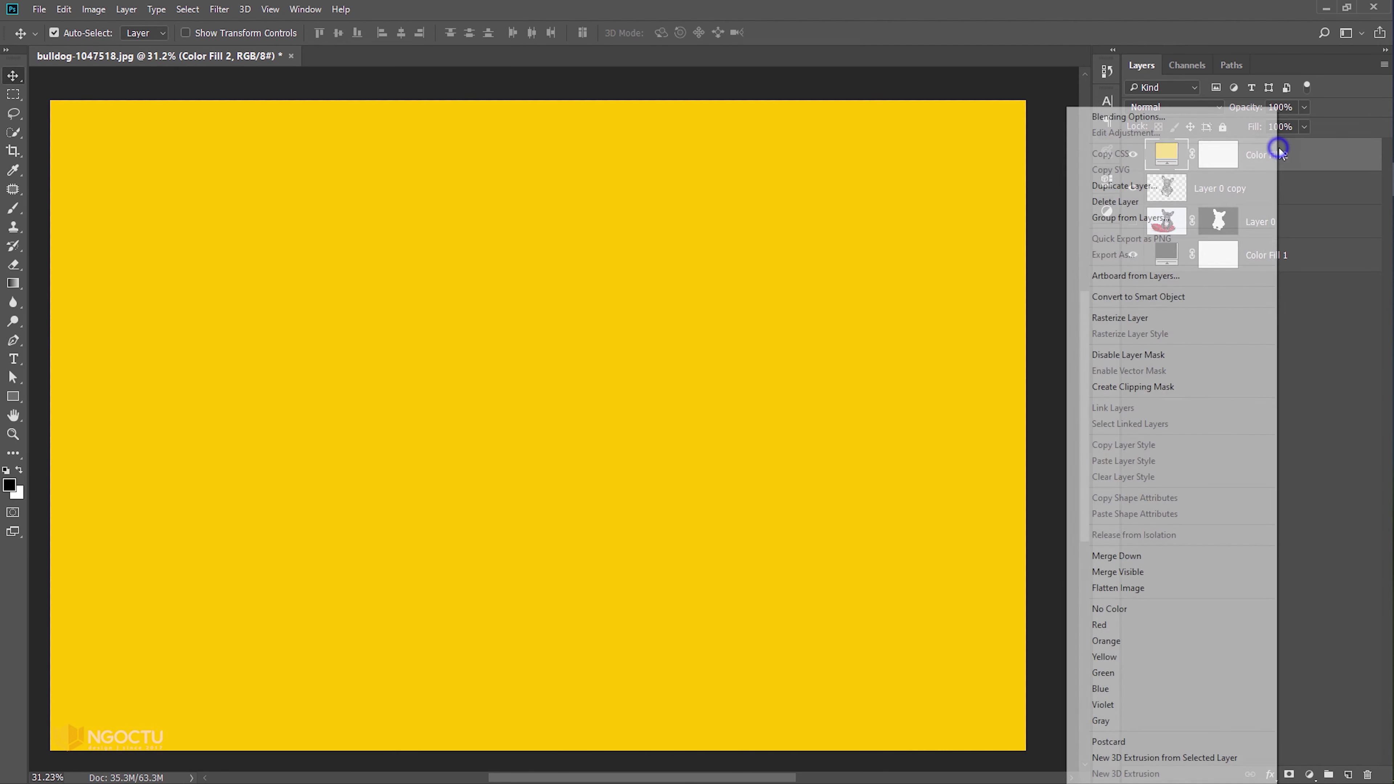
click(1224, 387)
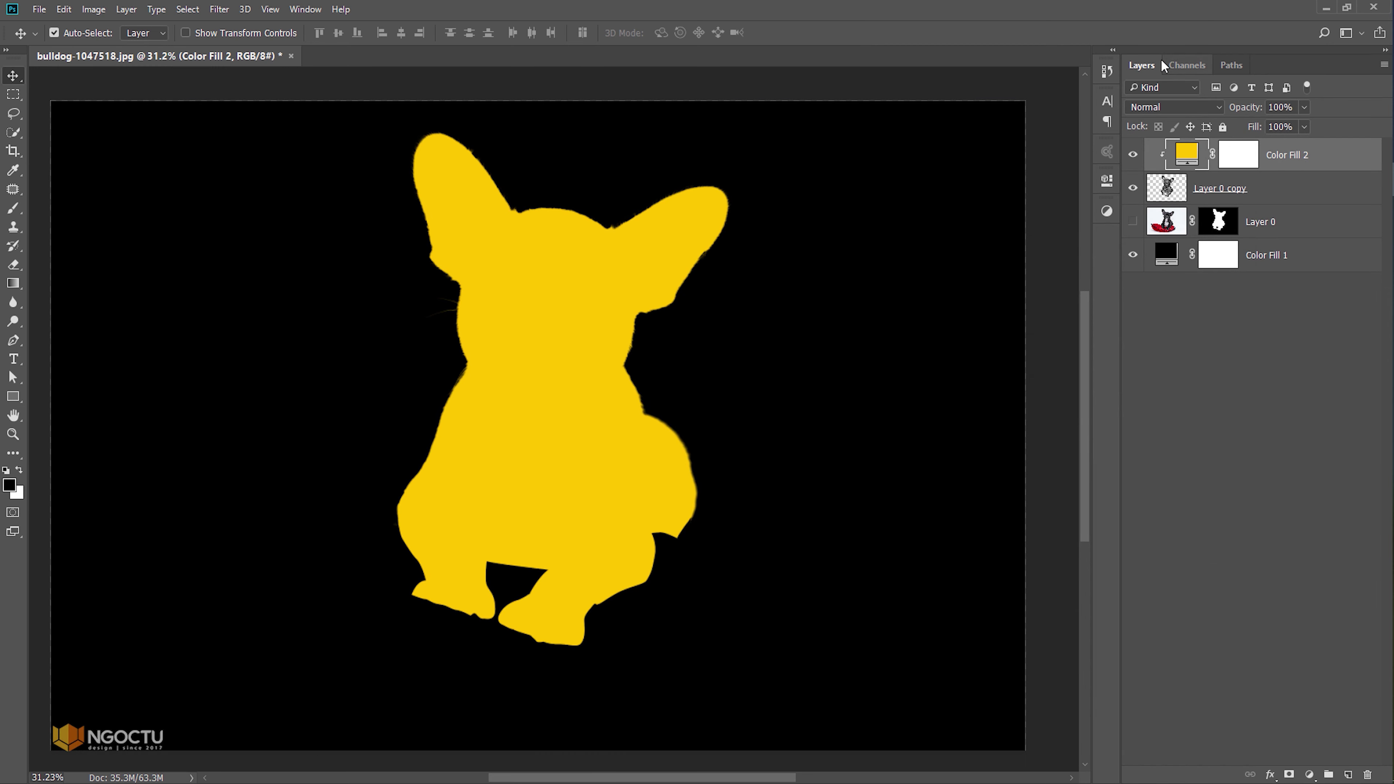
click(1183, 107)
click(1185, 286)
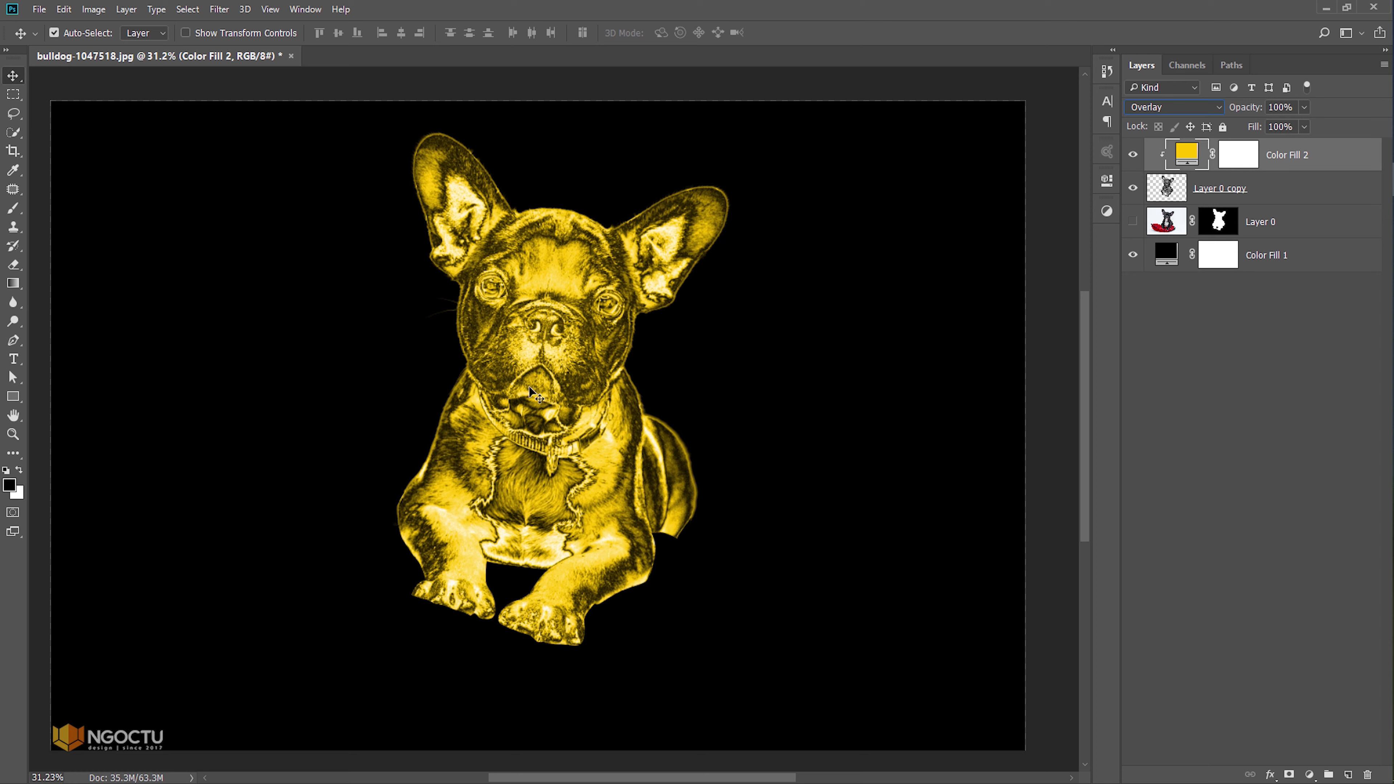
click(1236, 312)
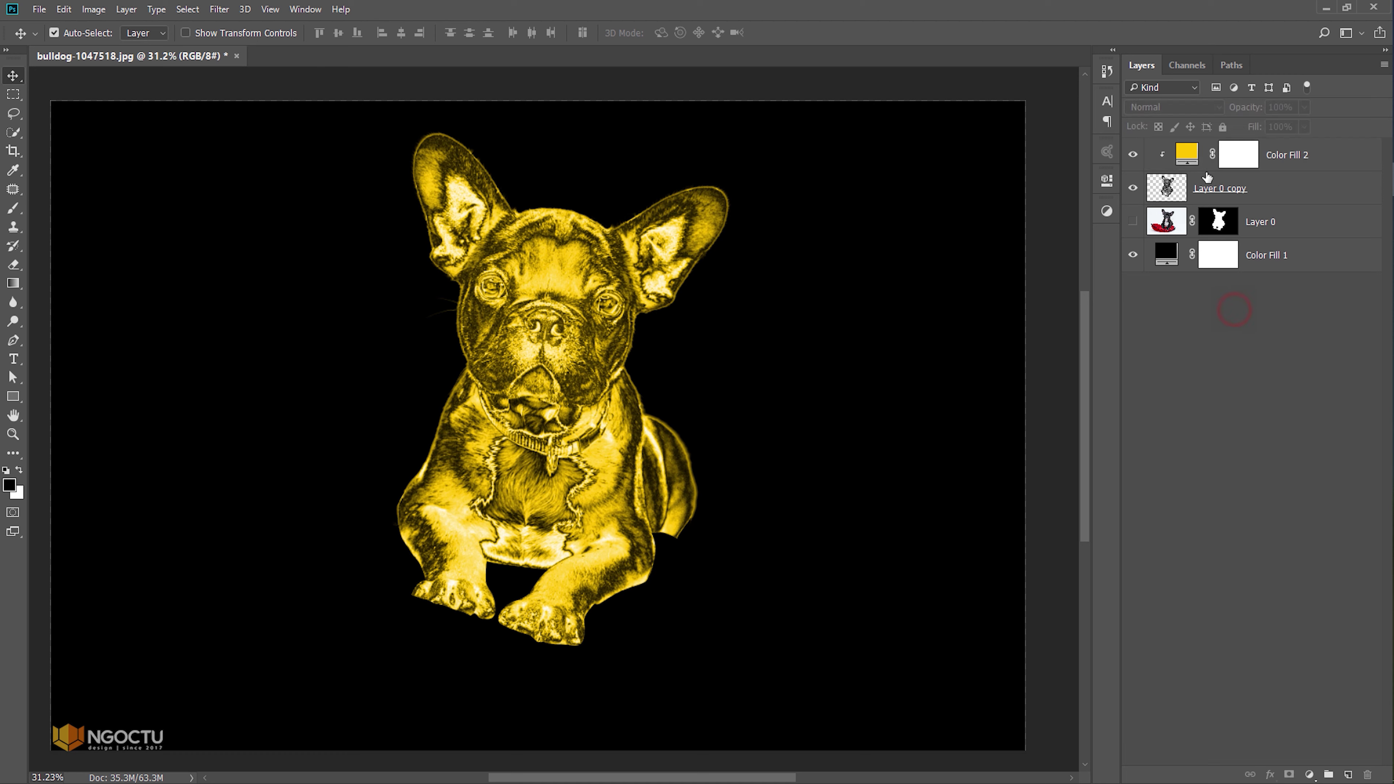
click(1315, 157)
key(Delete)
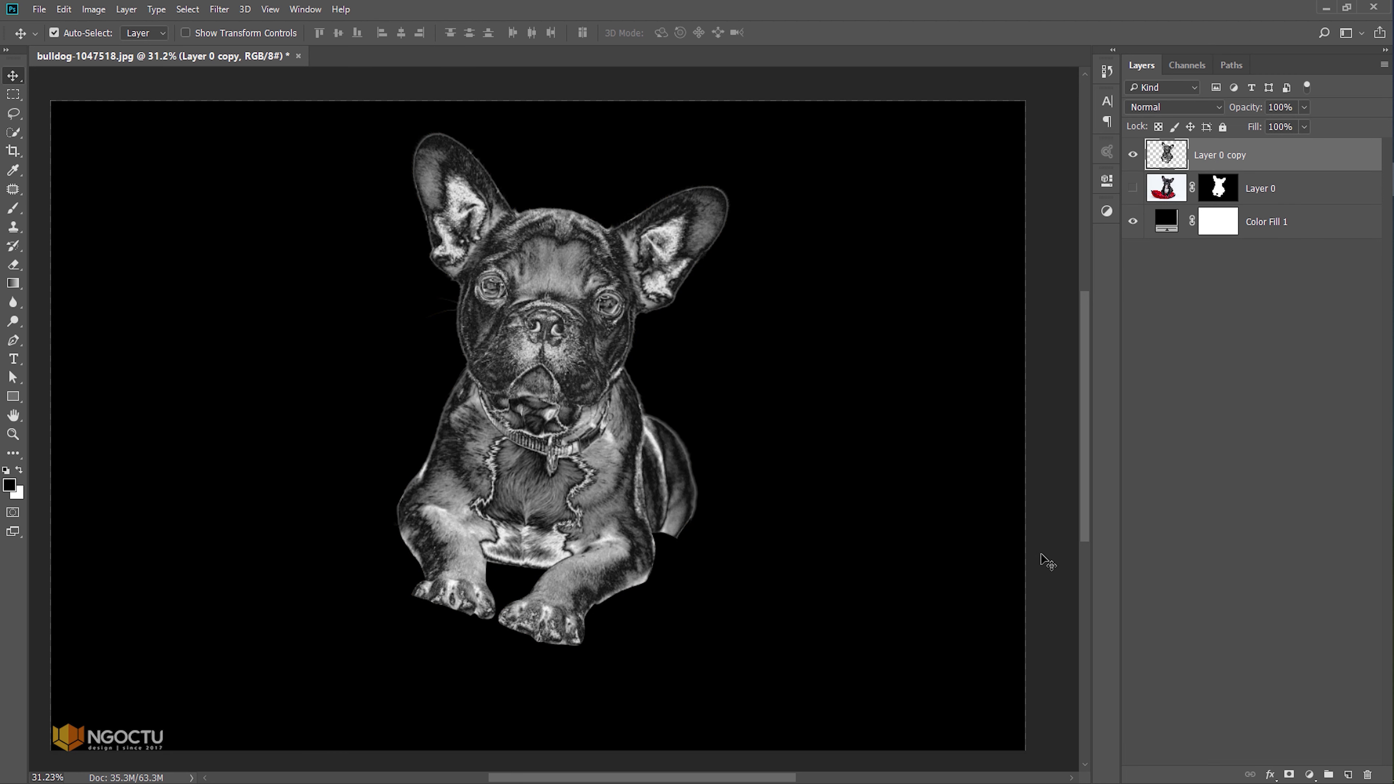
Step: Add a Gradient Map adjustment layer using the gold gradient preset
click(1309, 774)
click(1313, 746)
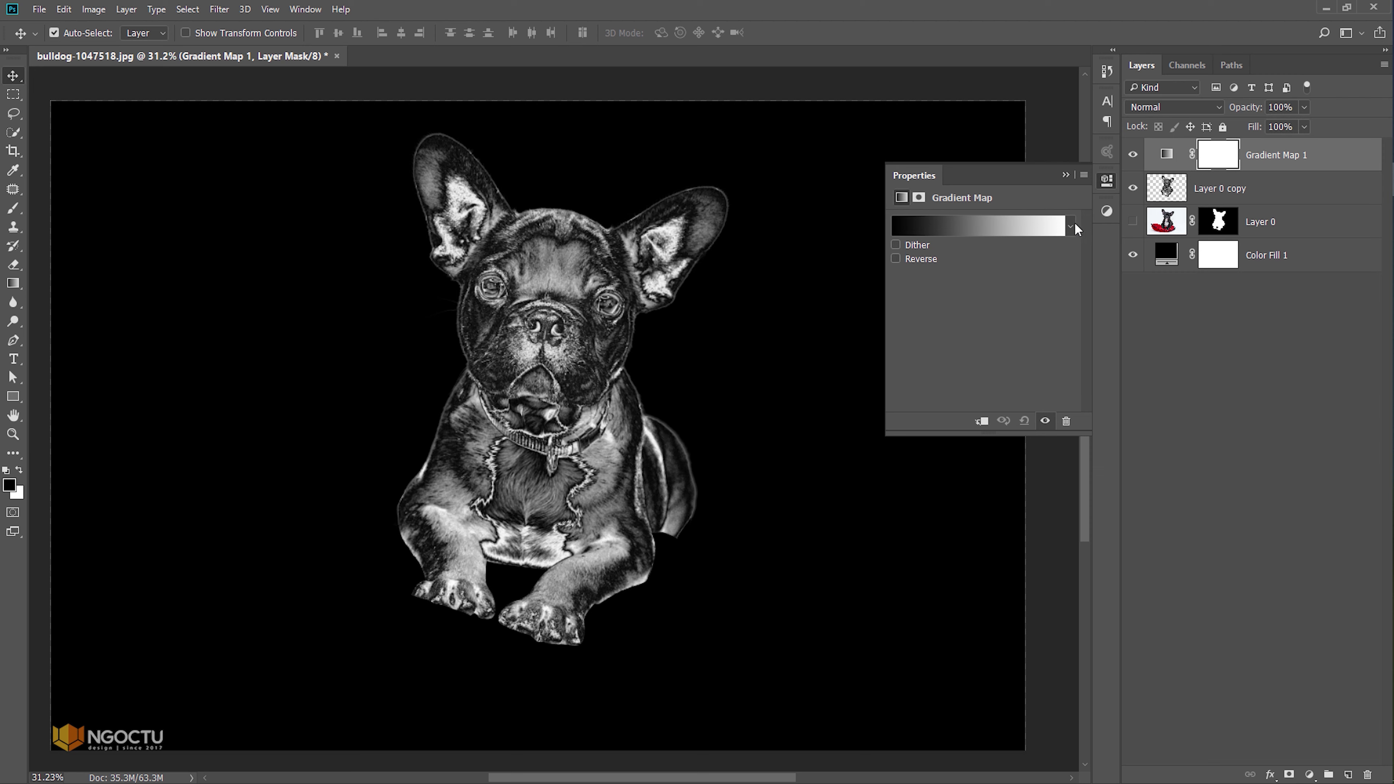
click(1010, 228)
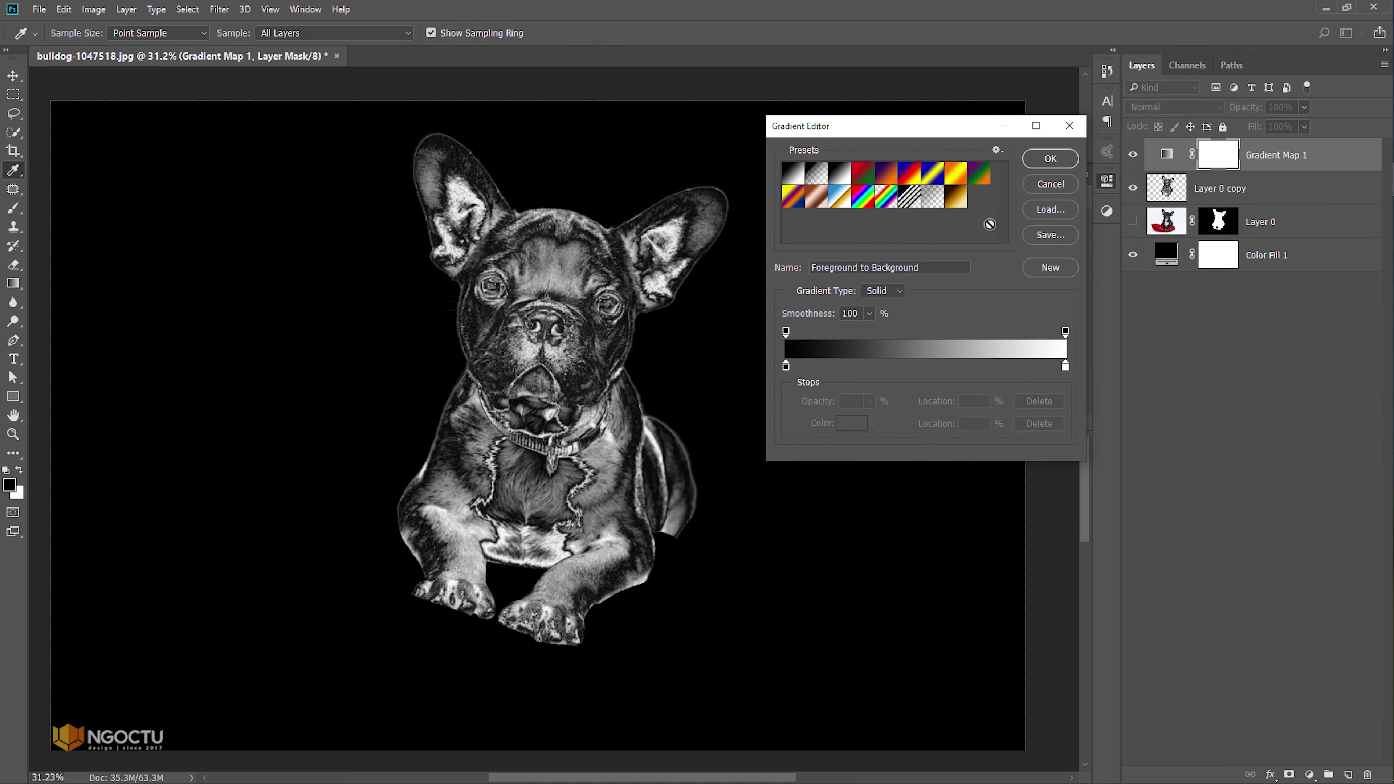
click(960, 205)
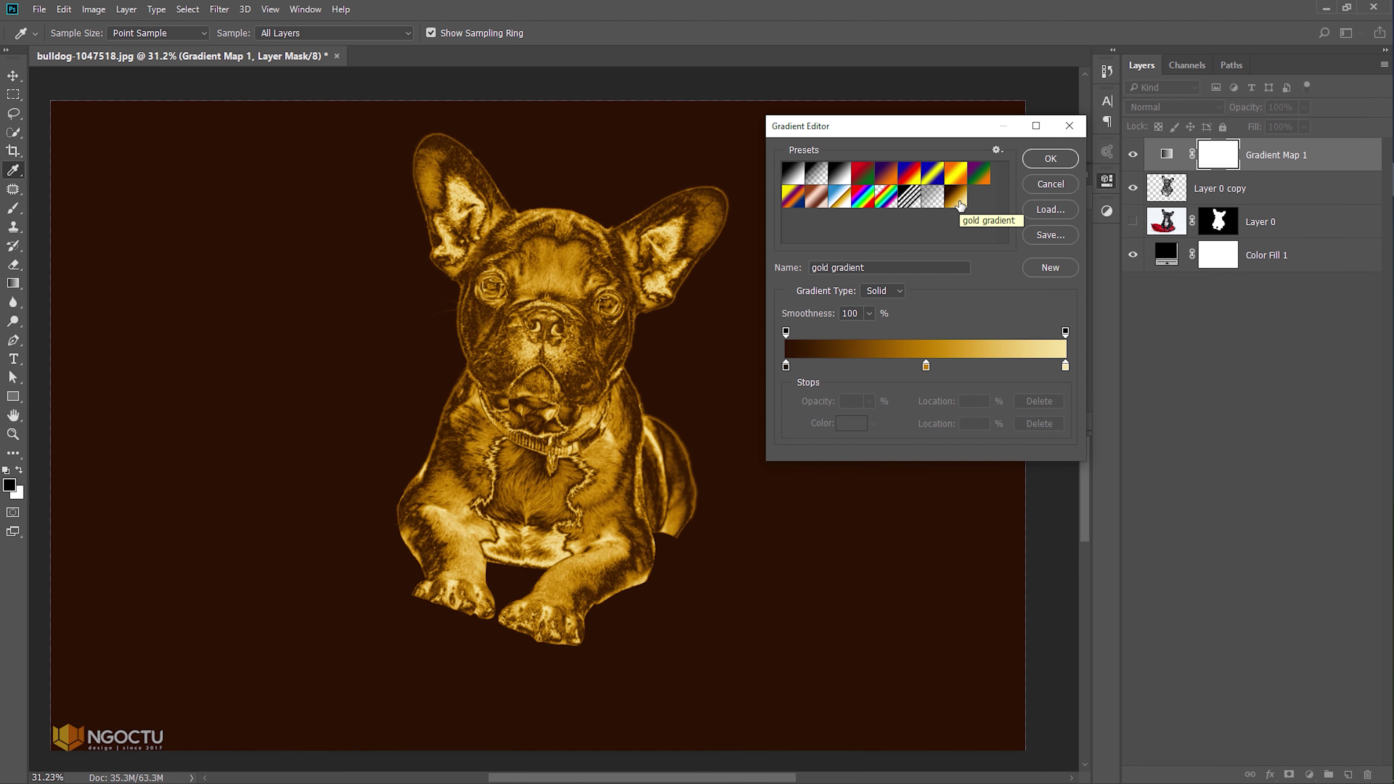
drag(960, 205, 961, 212)
Step: Move the middle gold colour stop to location 42 and confirm the gradient
click(786, 366)
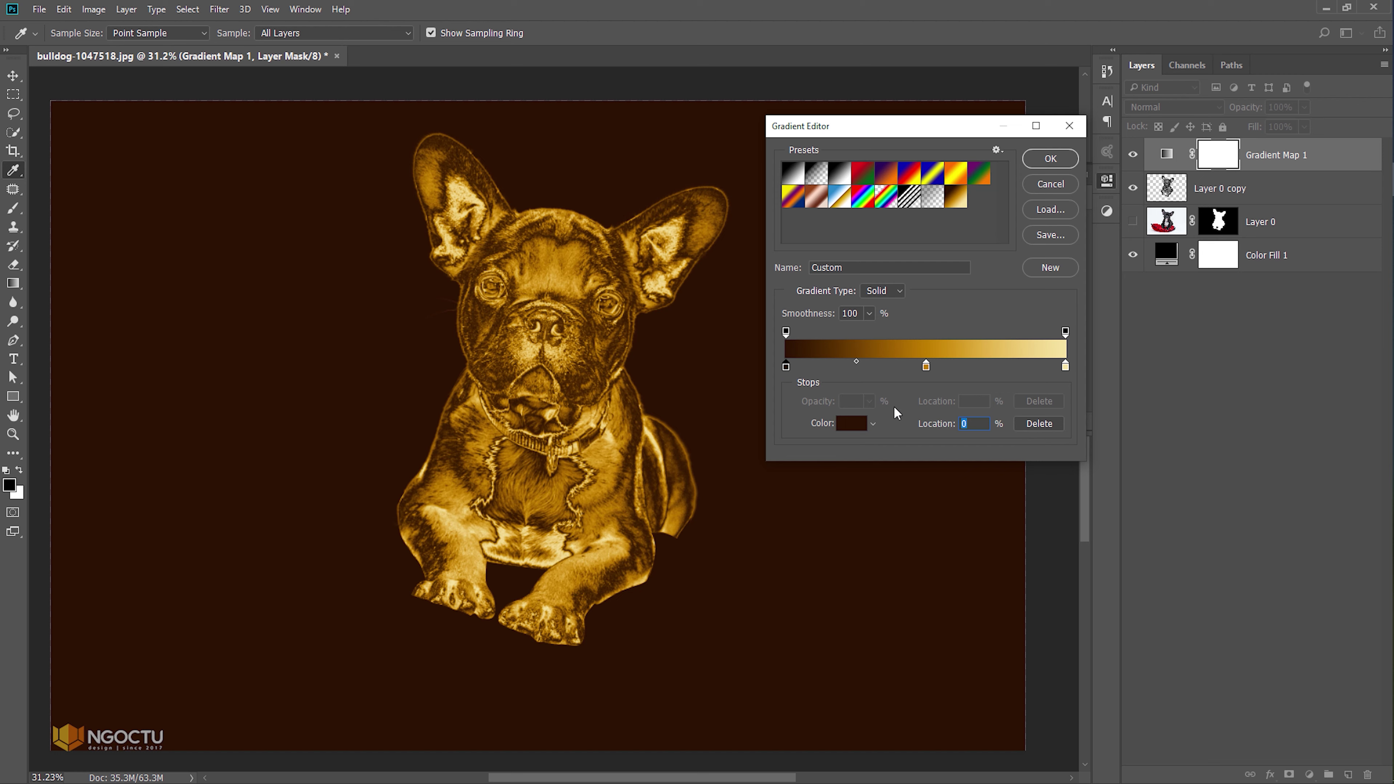
click(926, 367)
drag(926, 367, 912, 367)
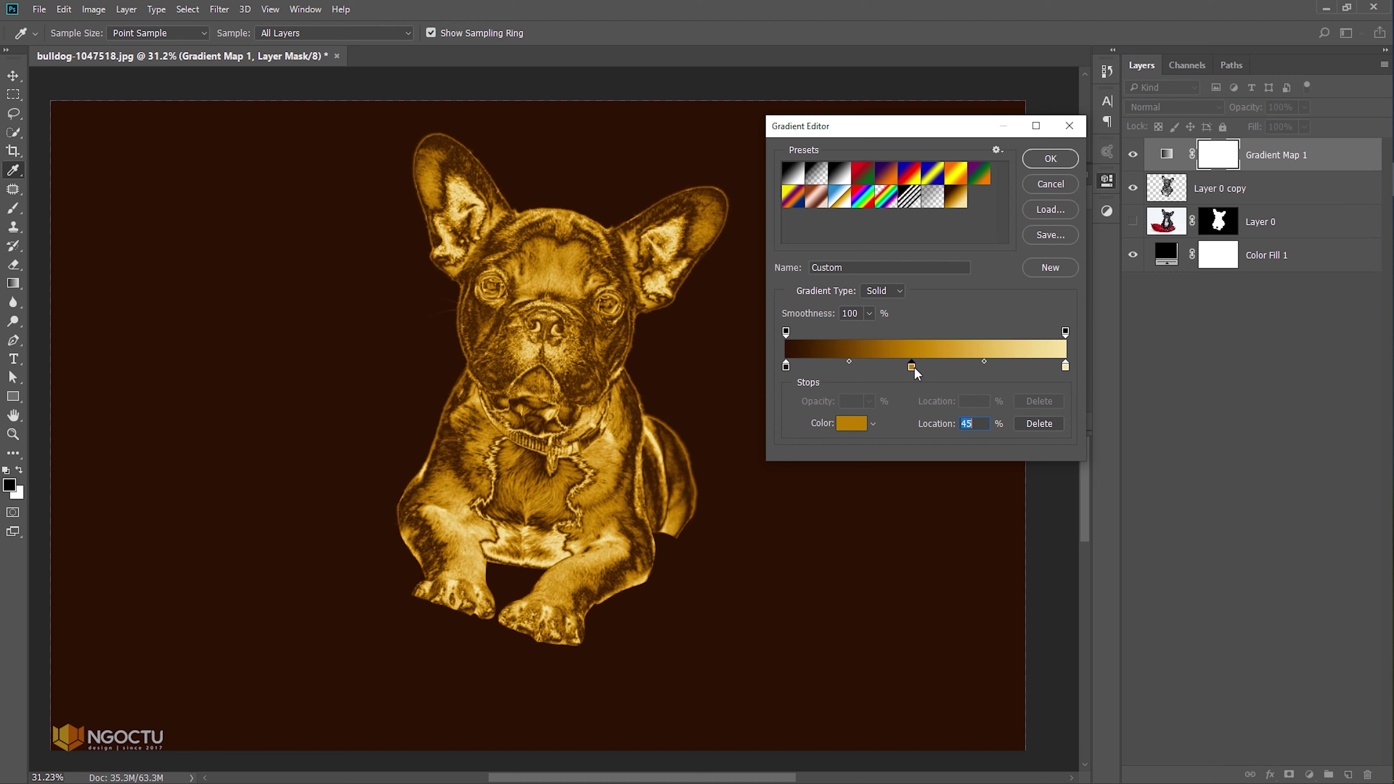
drag(914, 369, 904, 369)
click(1037, 161)
click(1295, 148)
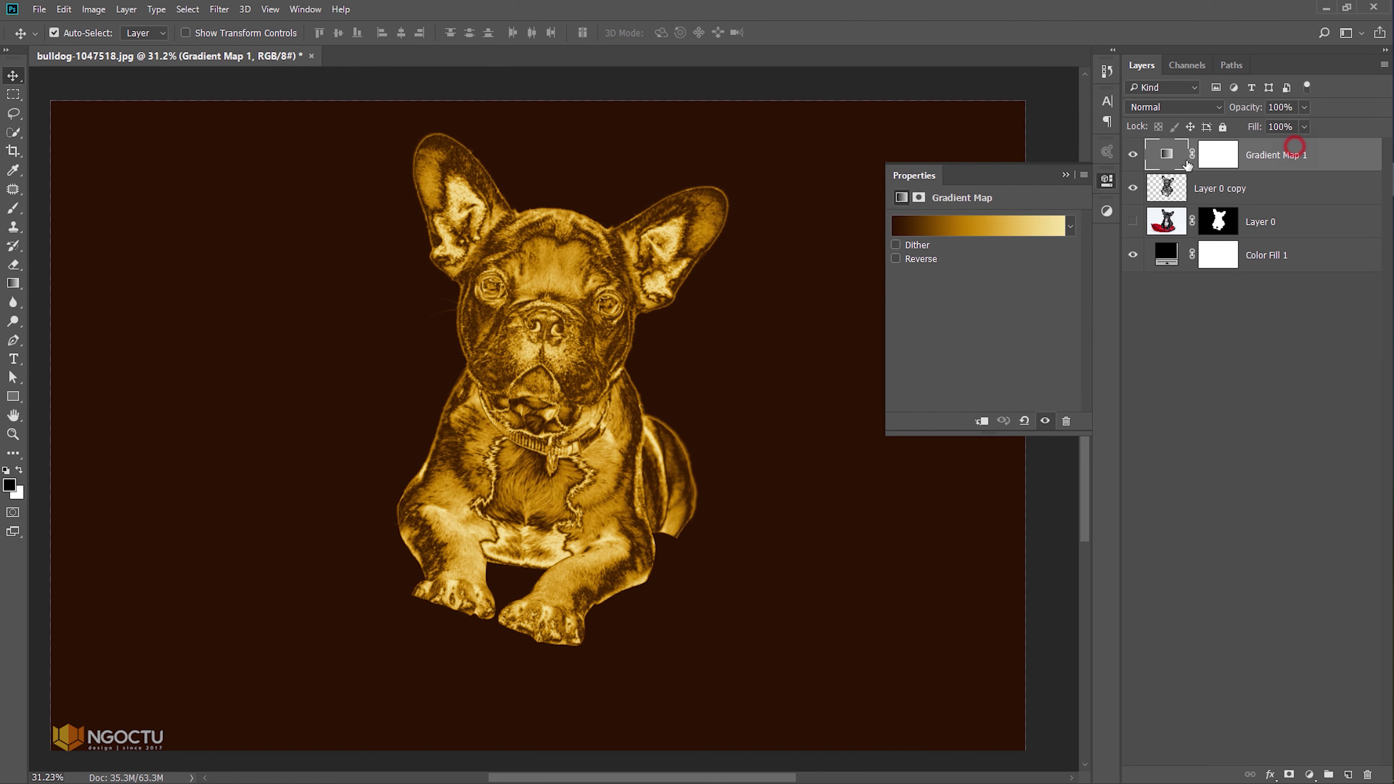
Step: Clip Gradient Map 1 to the dog and convert Layer 0 copy to a Smart Object
click(1065, 175)
right_click(1345, 156)
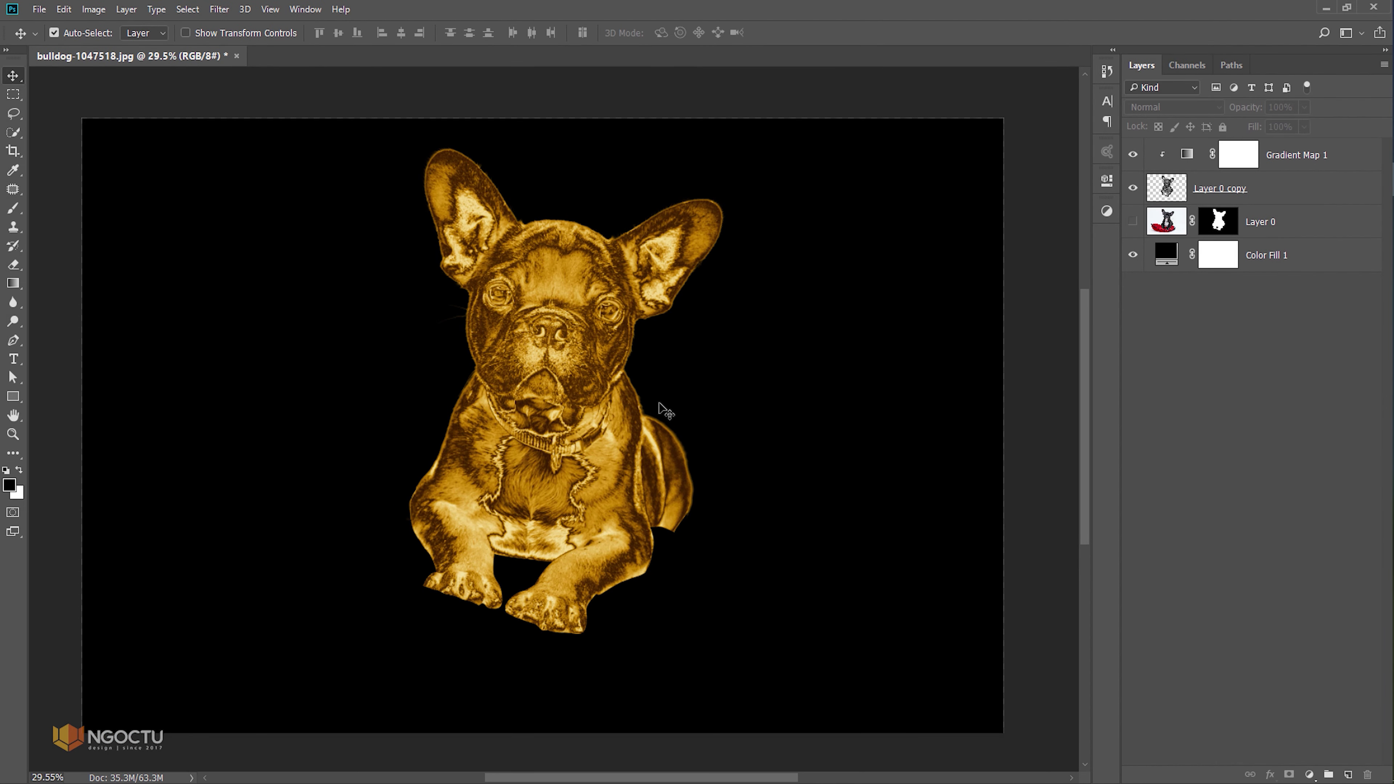
scroll(551, 363, up, 5)
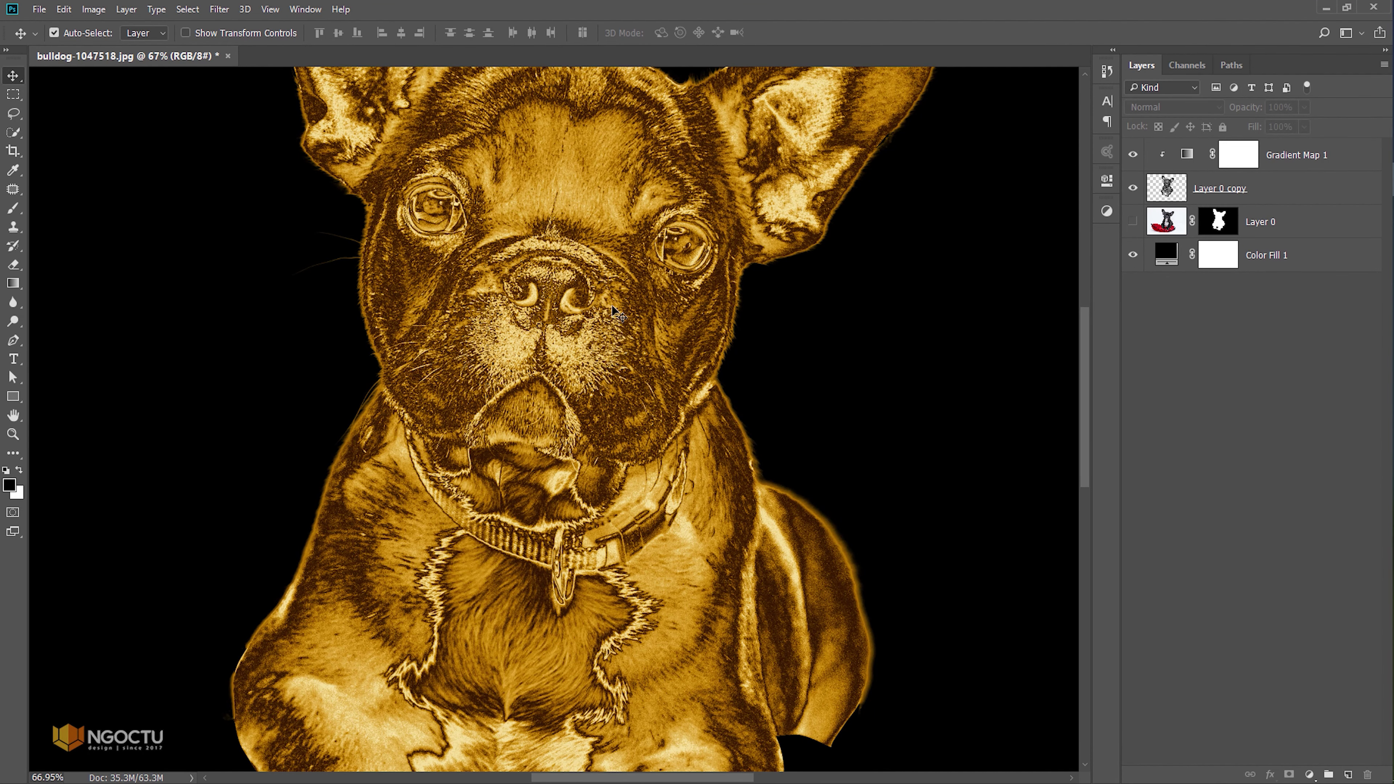
right_click(1262, 188)
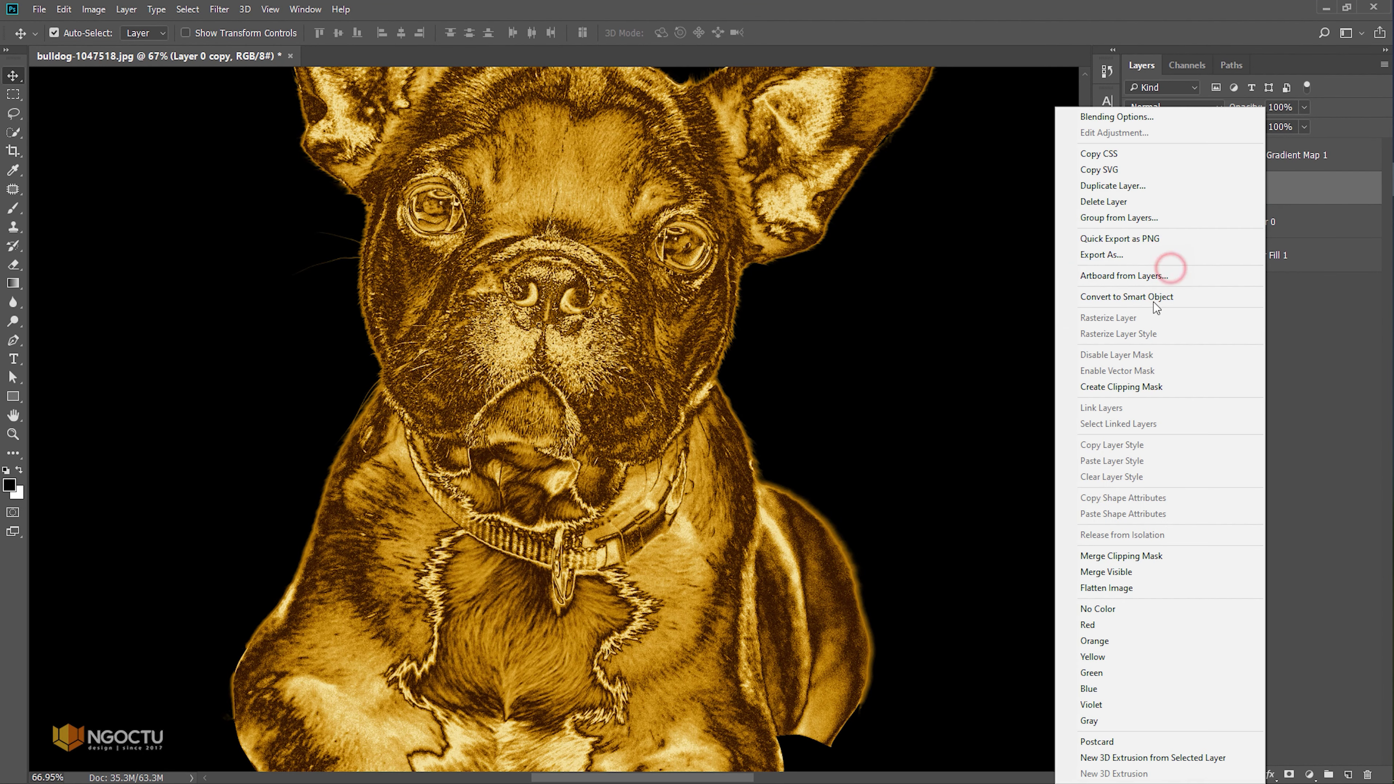
click(1154, 302)
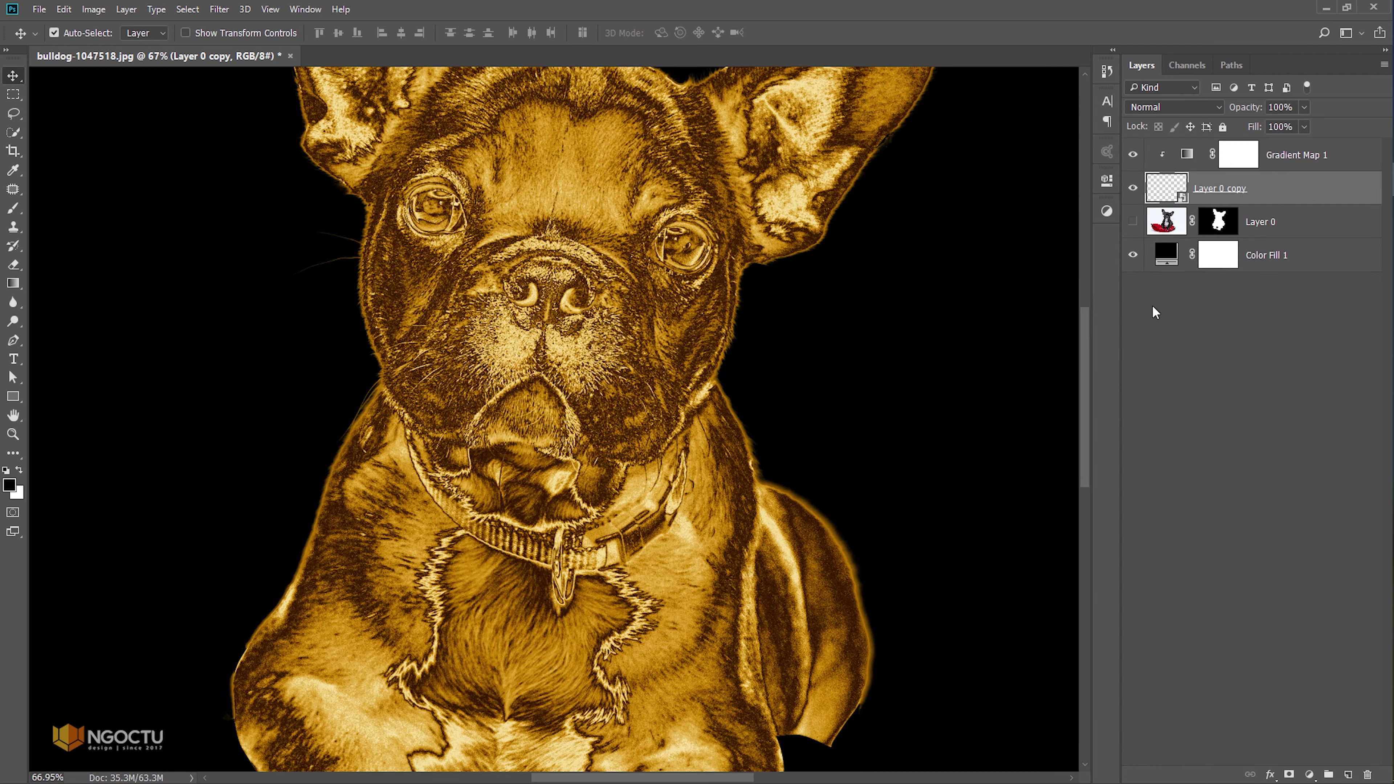
Step: Apply Oil Paint at Stylization 10, Cleanliness 0.5, Scale 0.8 and Bristle Detail 10
click(218, 9)
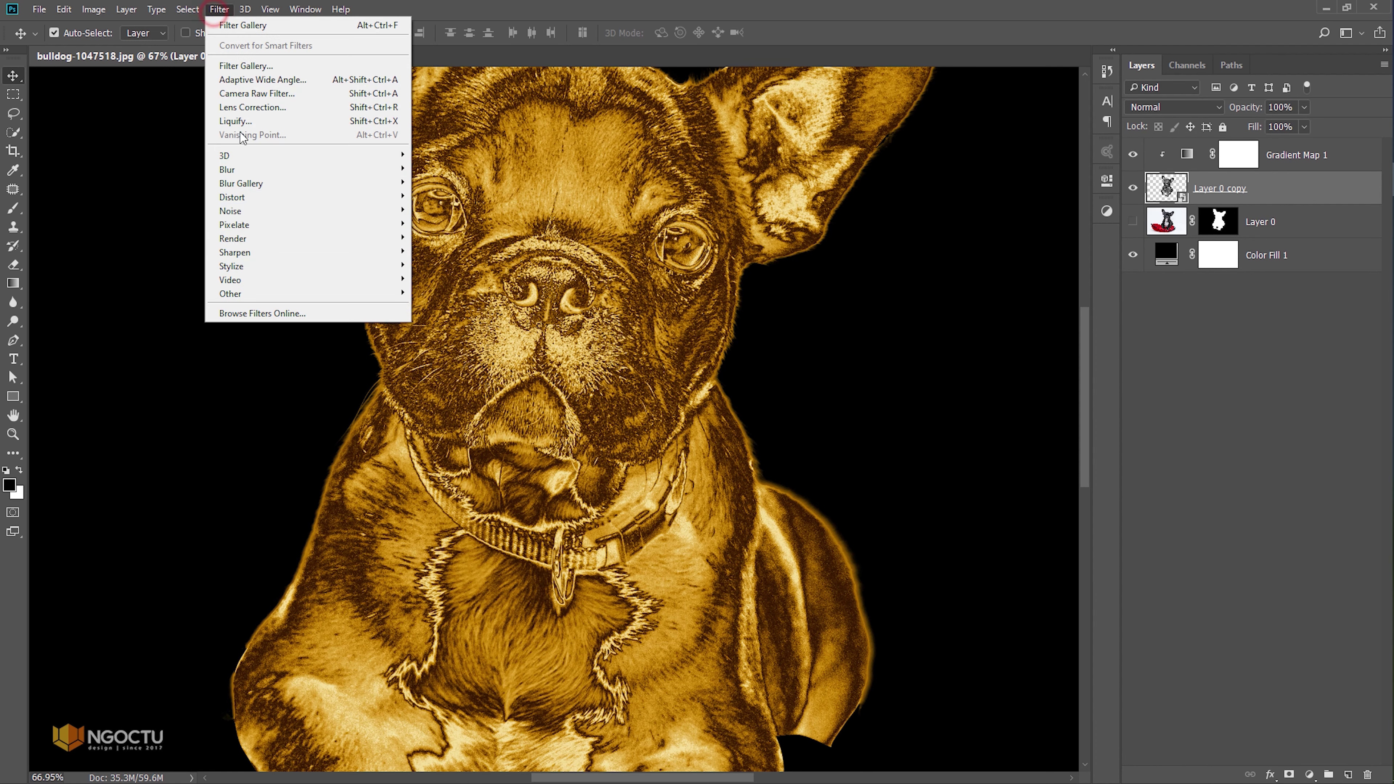
mouse_move(231, 266)
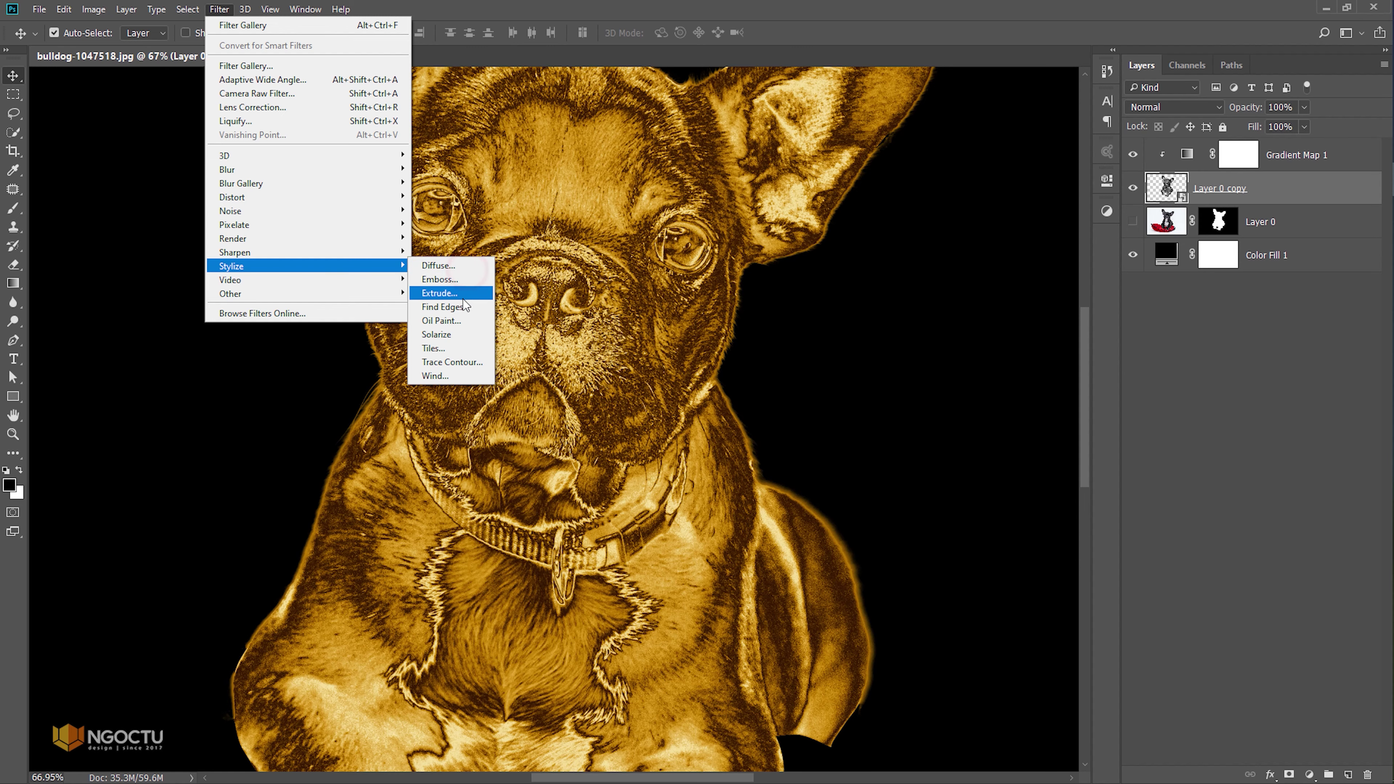
click(441, 320)
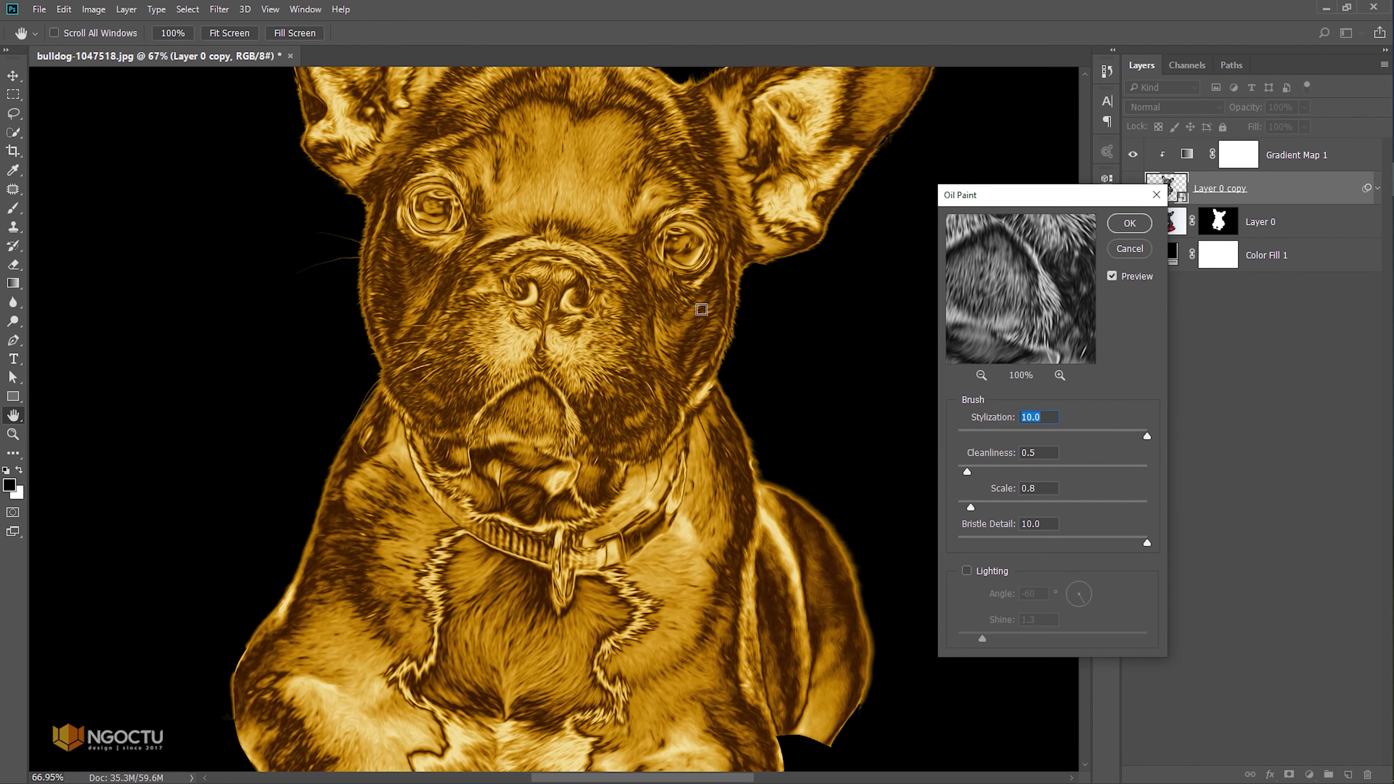
mouse_move(1009, 202)
mouse_down()
mouse_move(840, 182)
mouse_move(787, 141)
mouse_up()
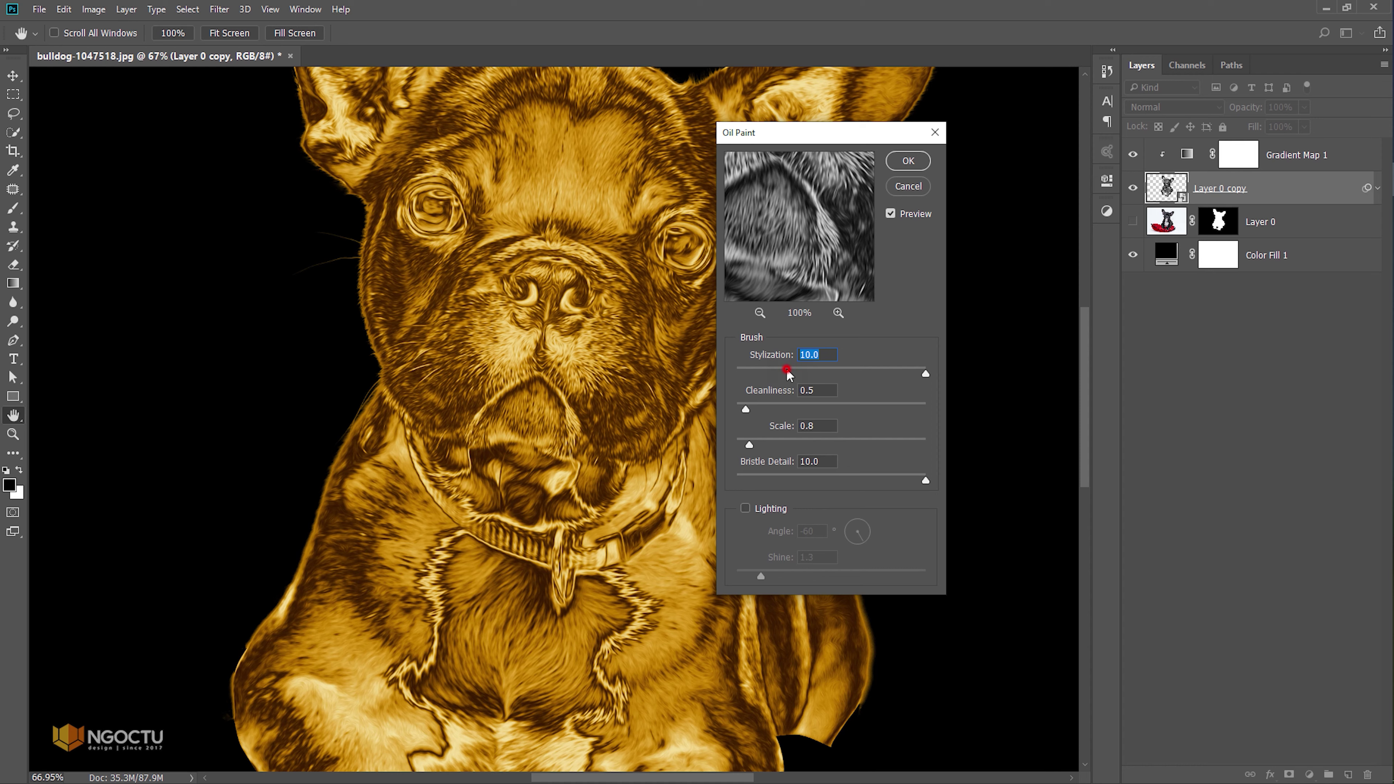
drag(787, 368, 931, 374)
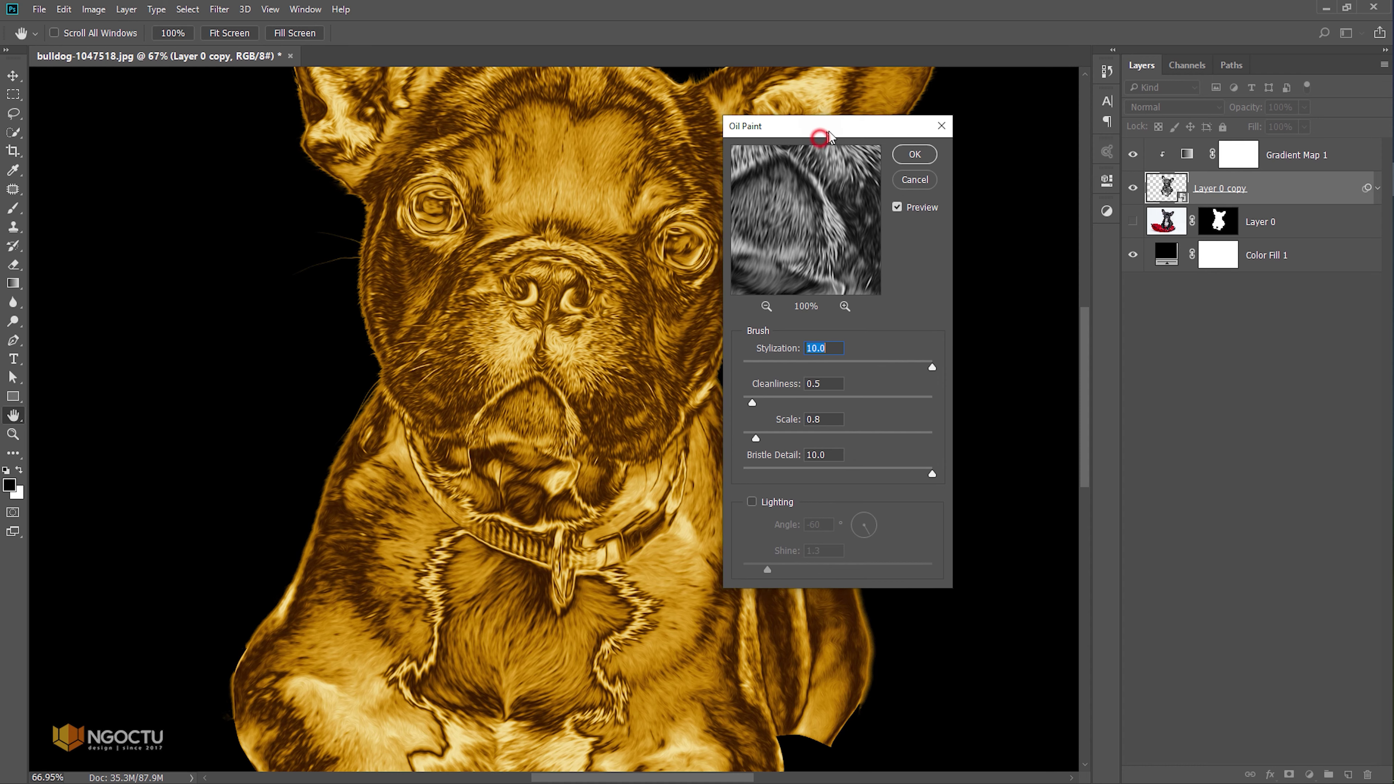
drag(820, 144, 870, 114)
double_click(871, 362)
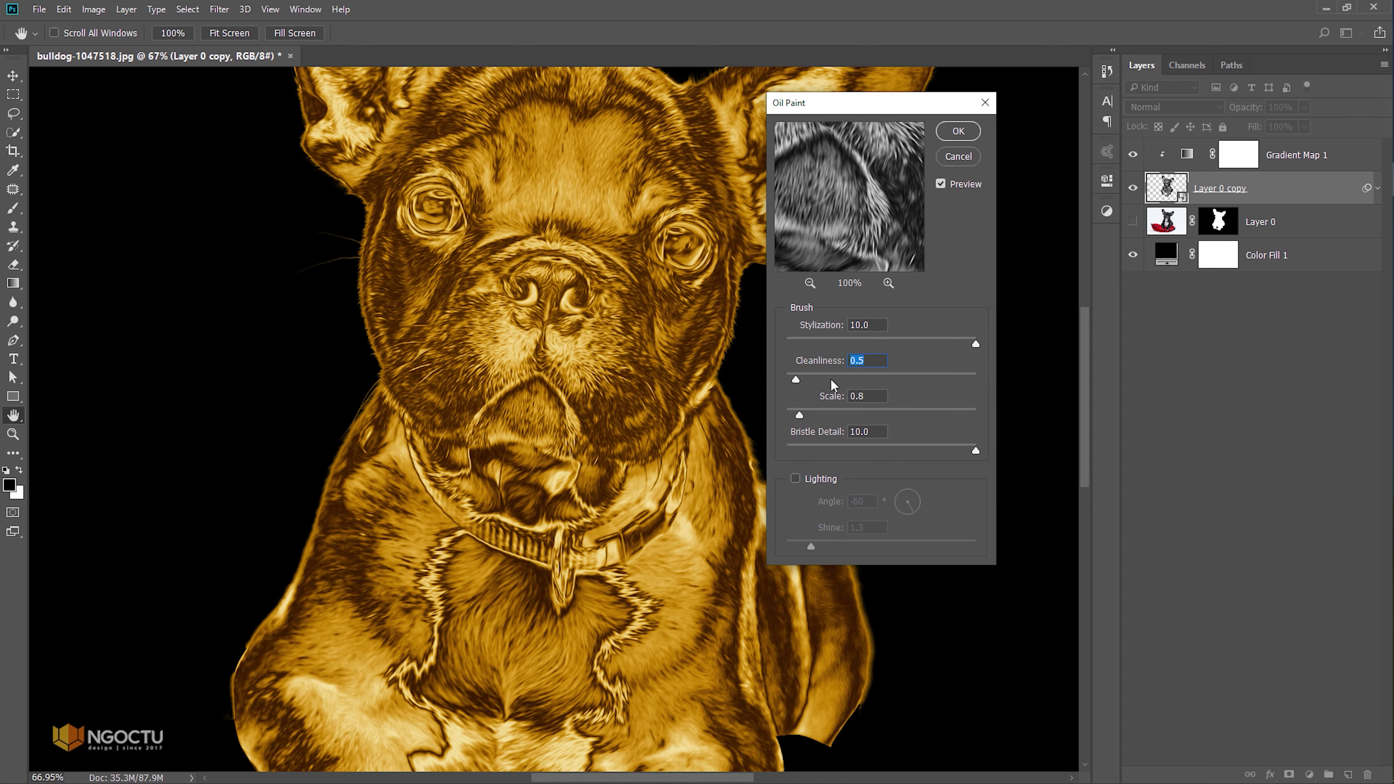
drag(795, 379, 855, 379)
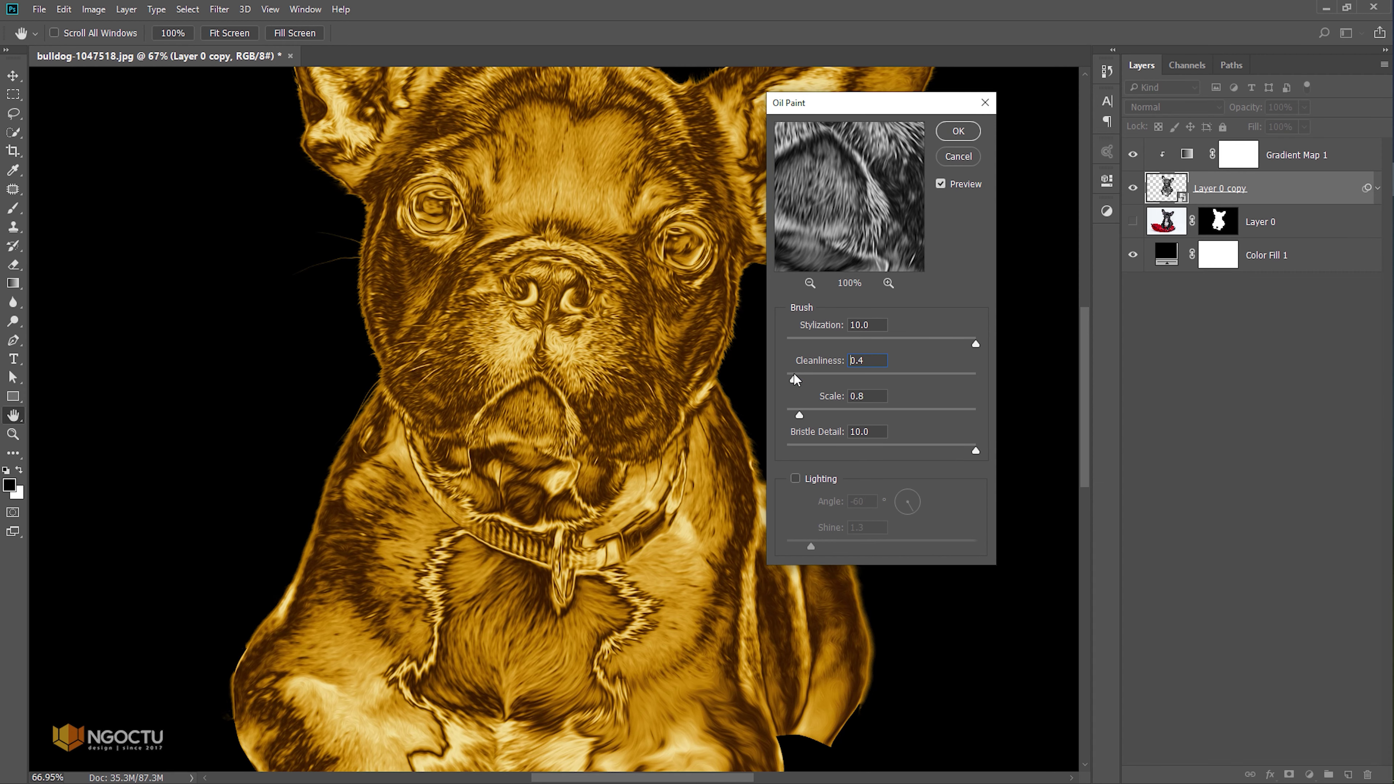
drag(795, 375, 796, 375)
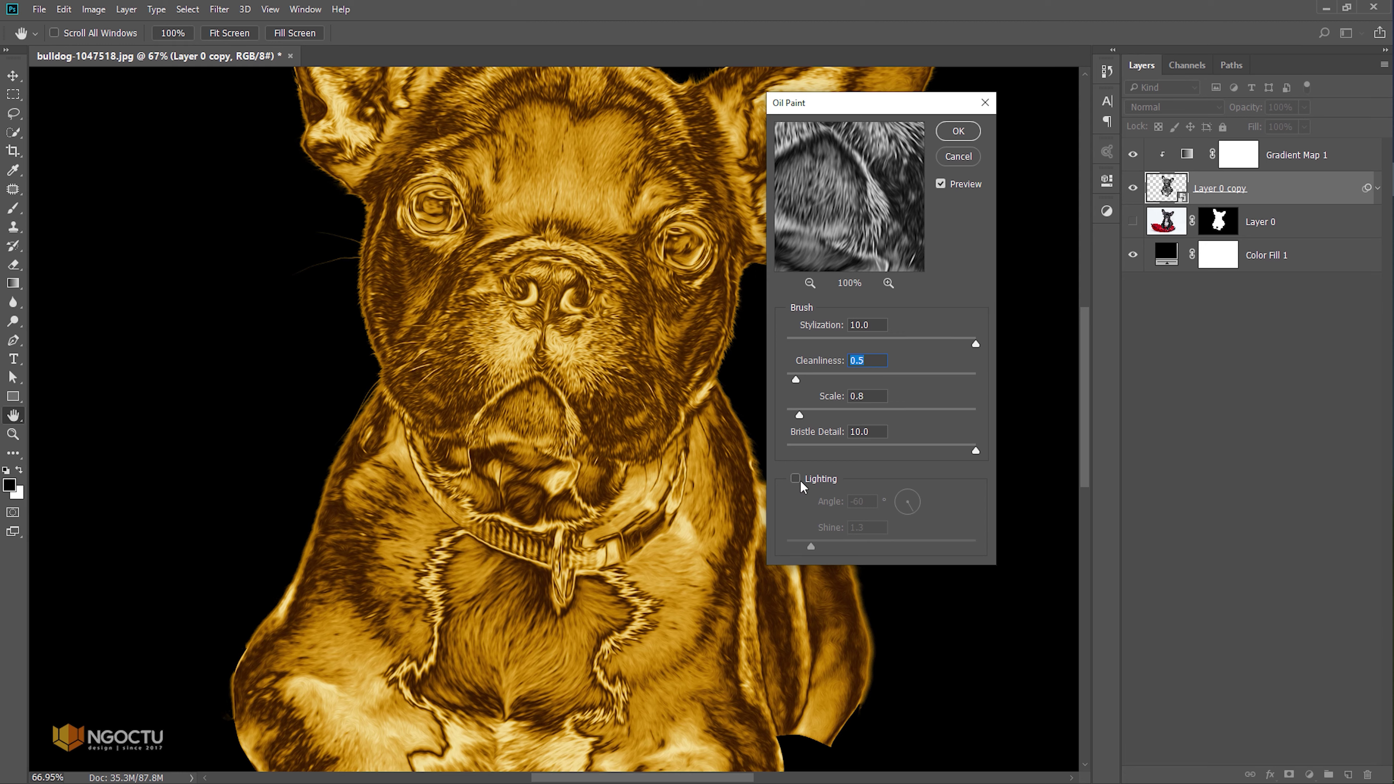
click(959, 132)
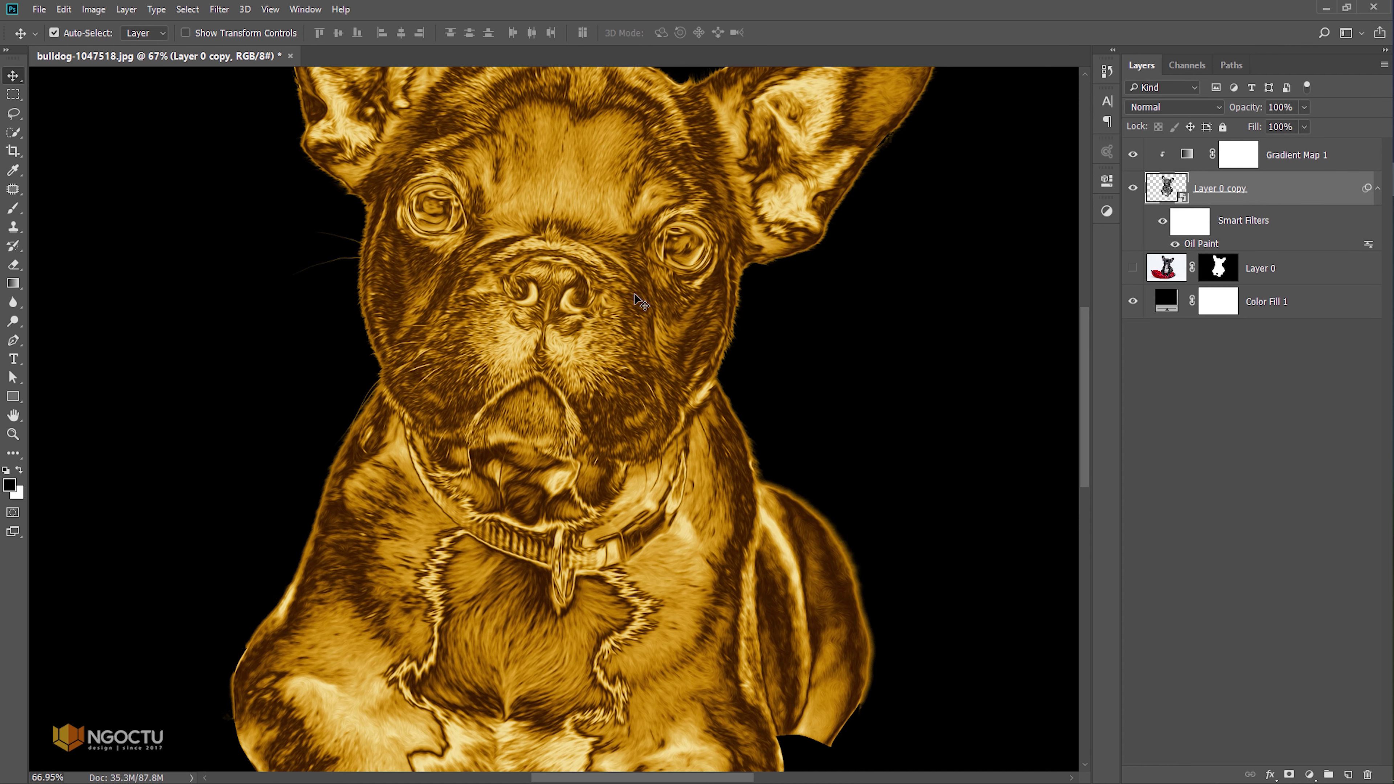
scroll(584, 220, up, 2)
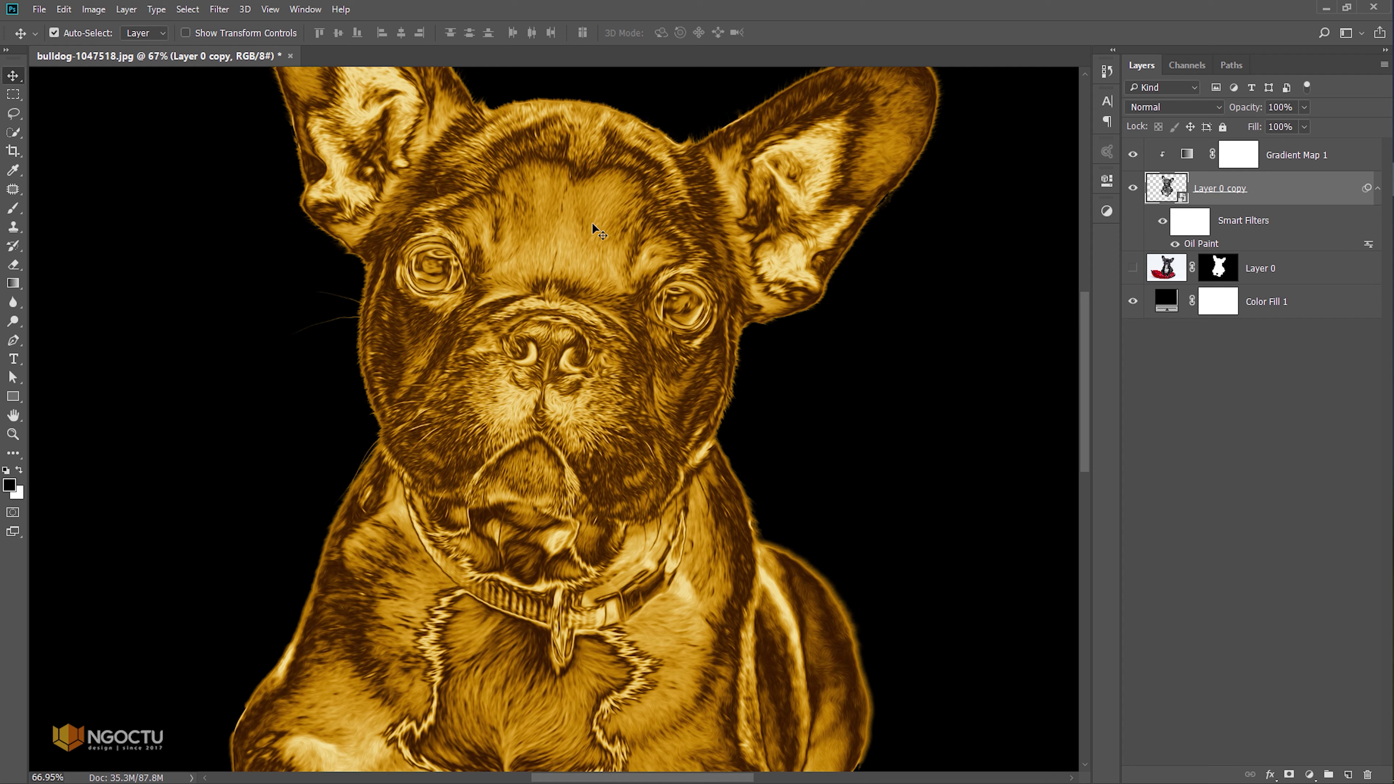
Step: Choose Plastic Wrap in the Filter Gallery's Artistic group, with Highlight Strength 20
click(219, 9)
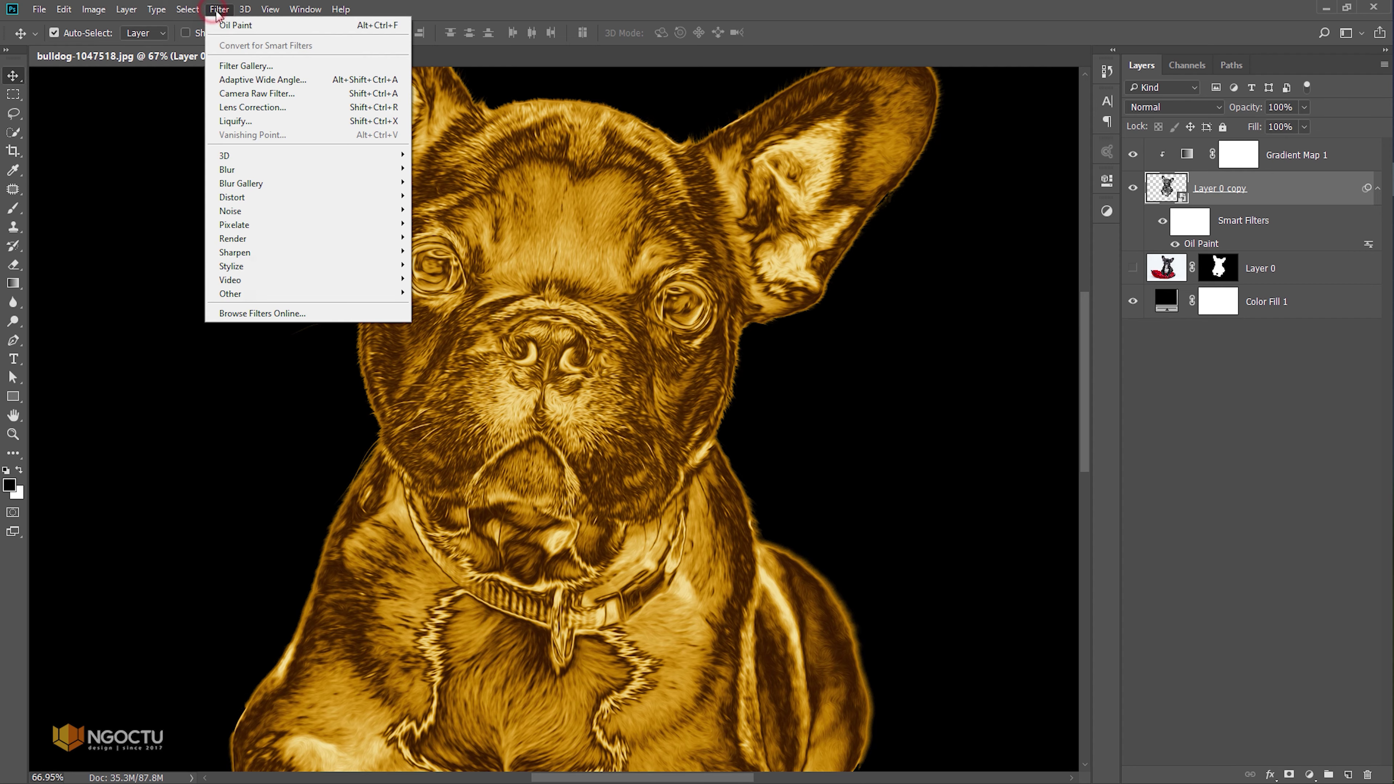
click(240, 67)
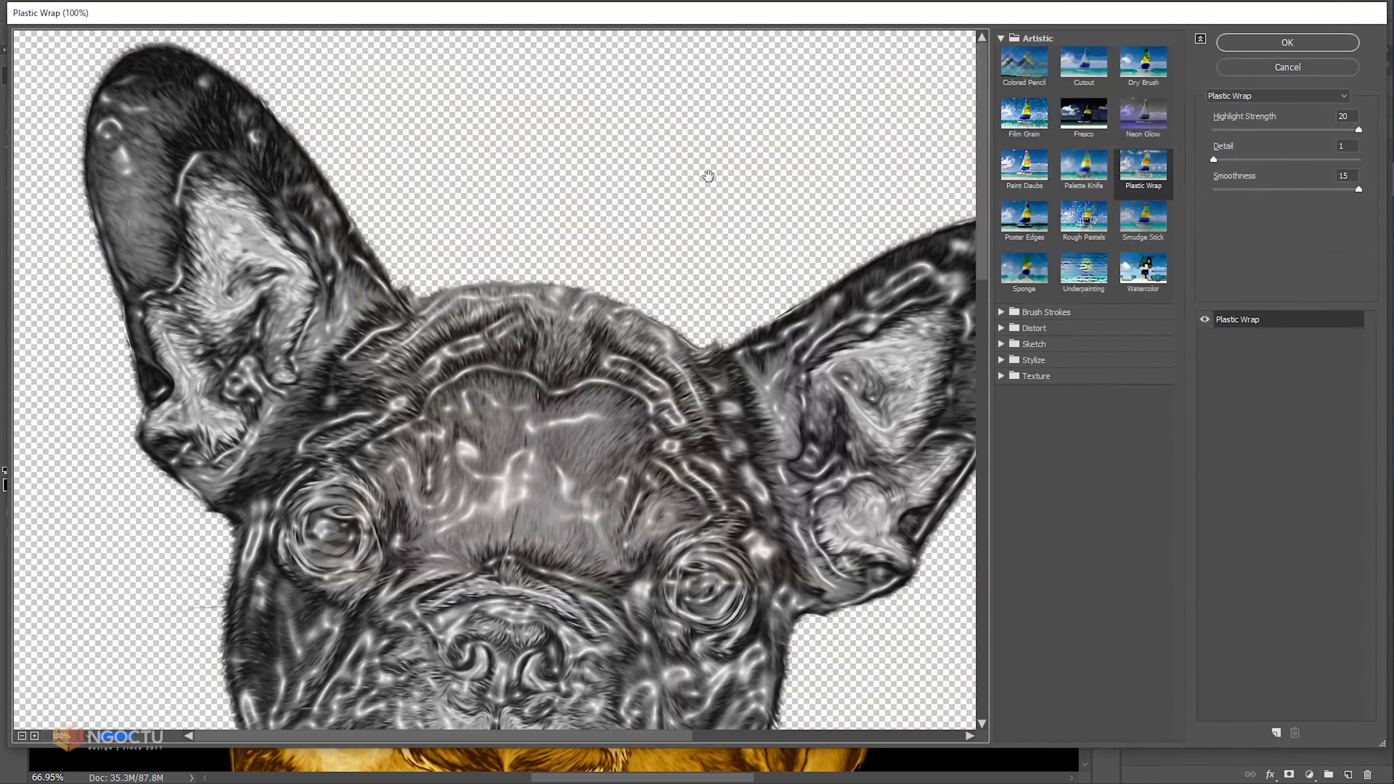
key(ctrl+0)
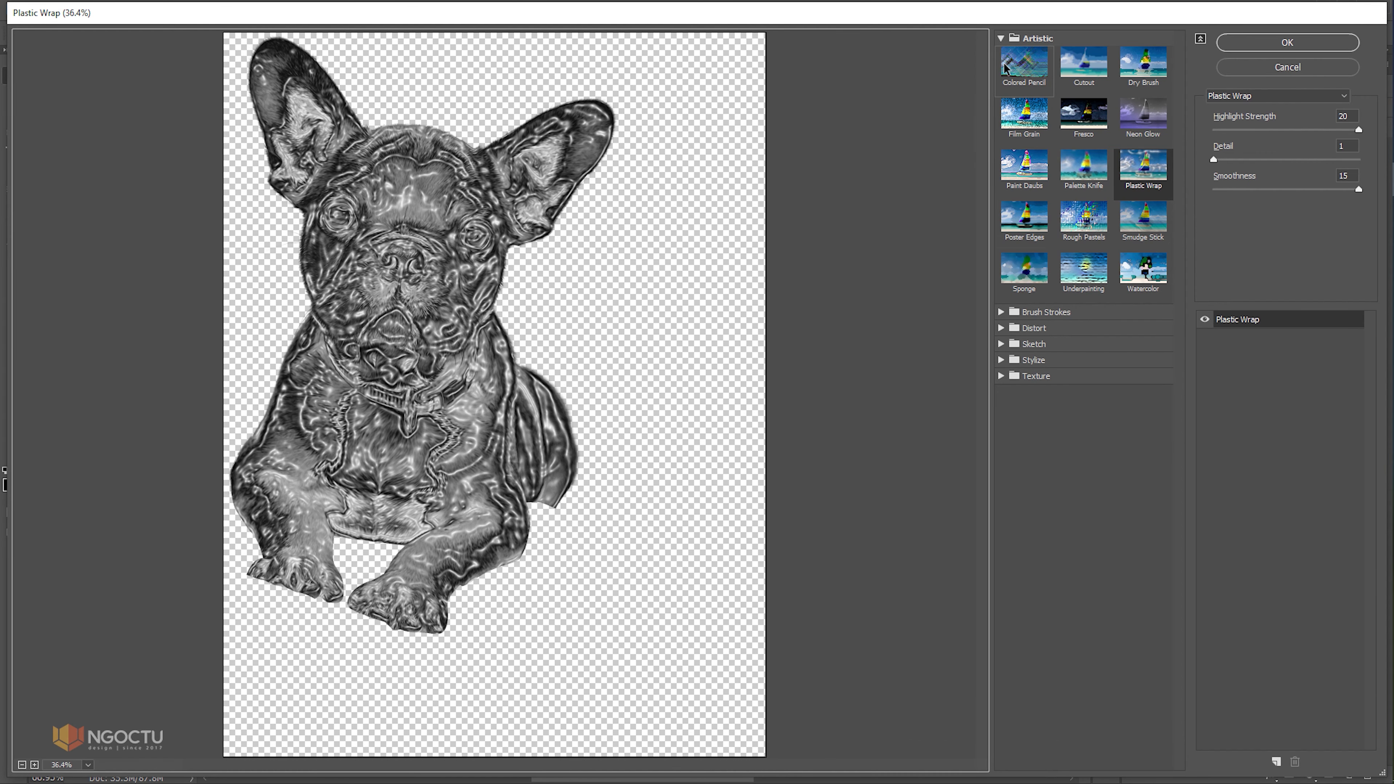
click(1001, 38)
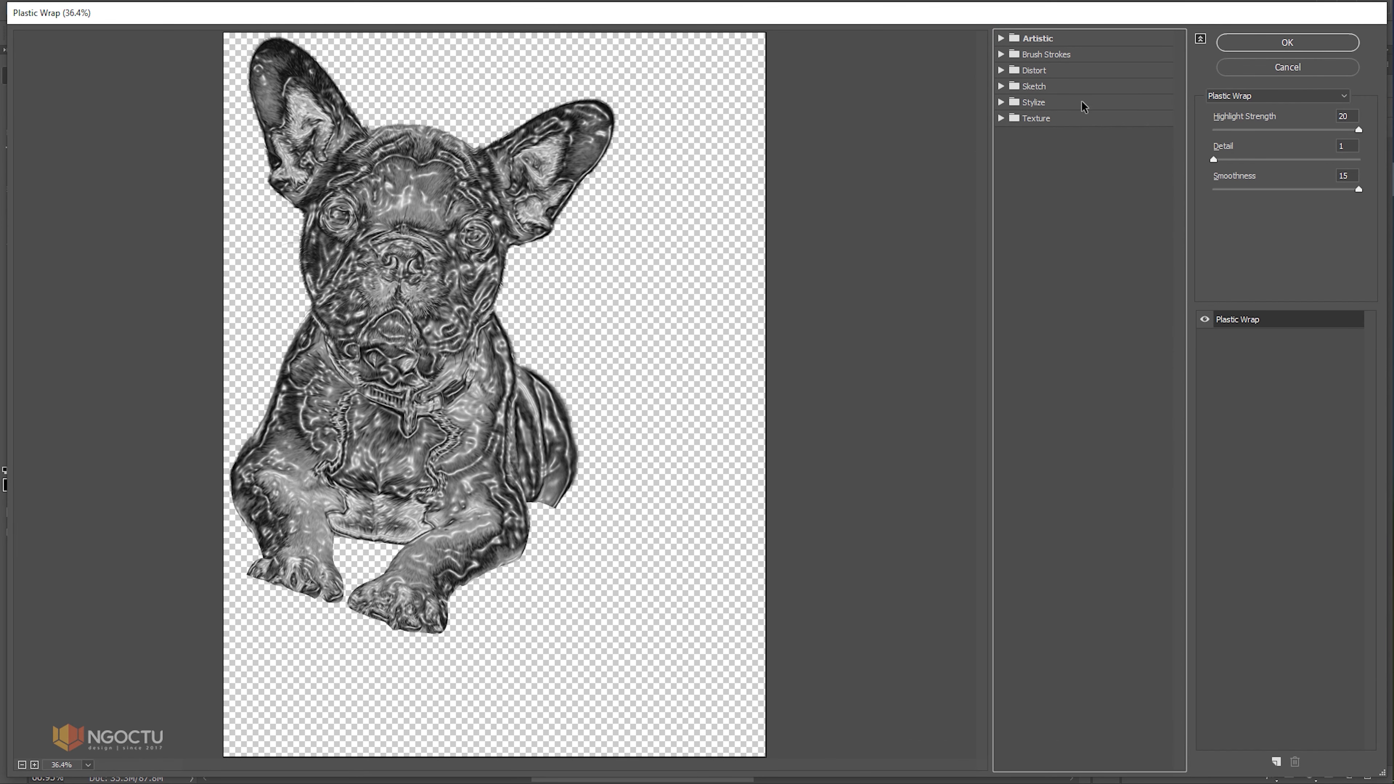
click(1000, 38)
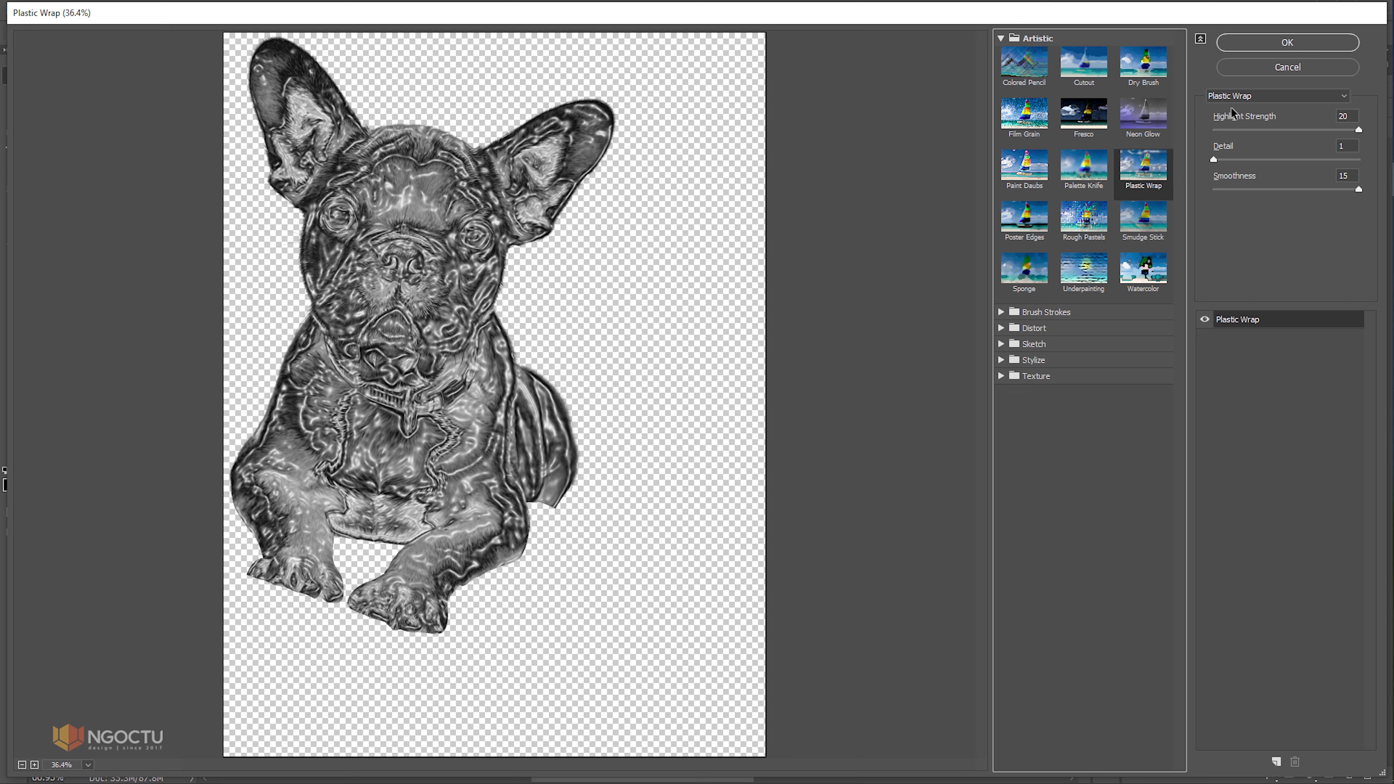
drag(1290, 131, 1368, 142)
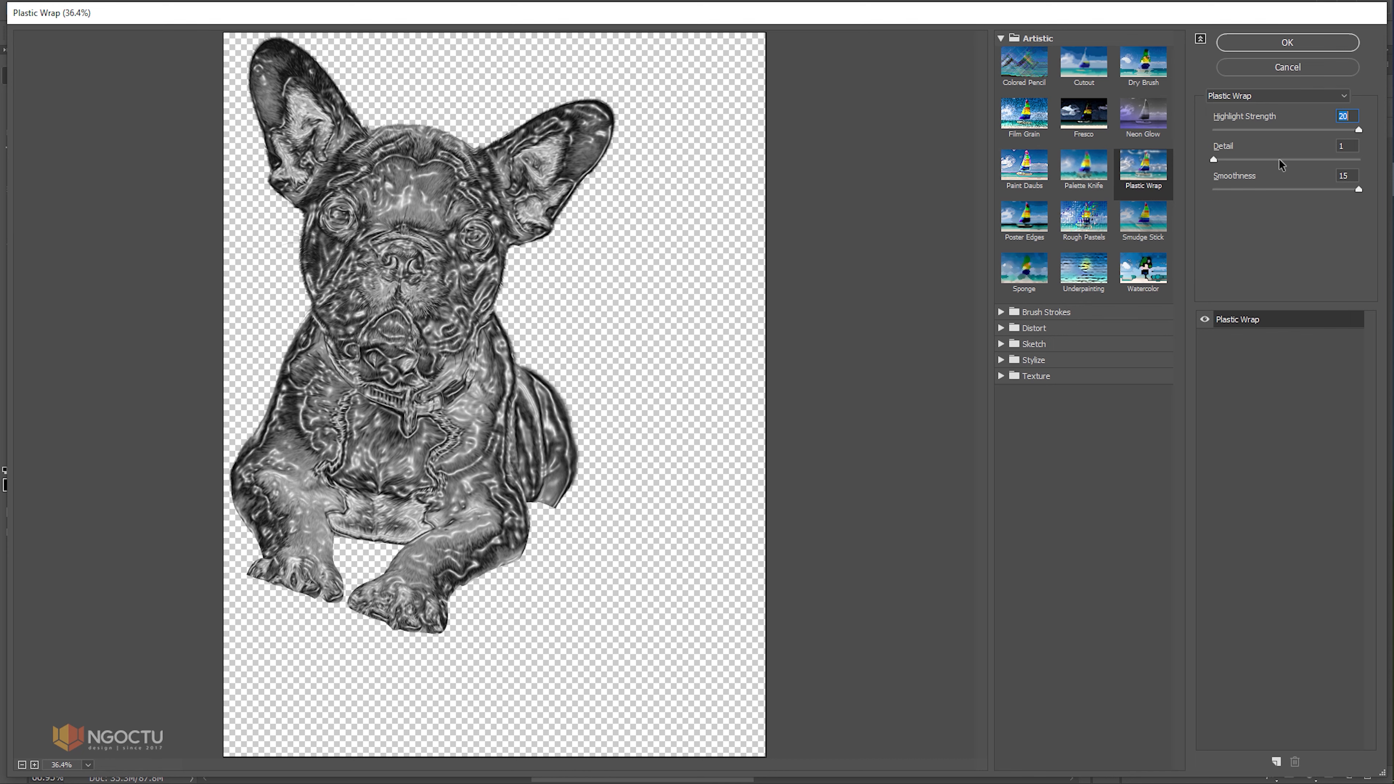
Step: Settle Plastic Wrap on Detail 1 and Smoothness 14, apply it, and zoom out
mouse_move(1215, 161)
mouse_down()
mouse_move(1291, 159)
mouse_move(1256, 160)
mouse_up()
click(1214, 159)
drag(1214, 159, 1369, 159)
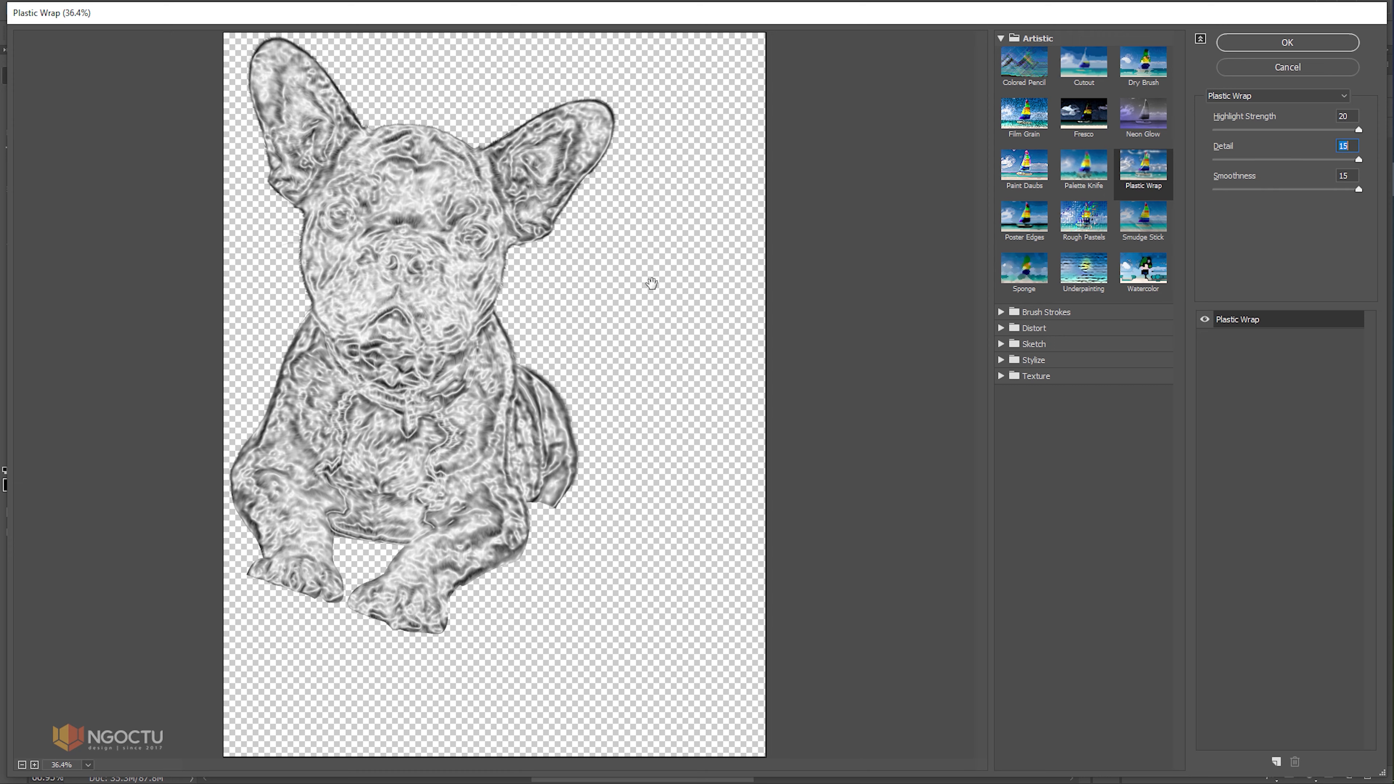
click(1215, 165)
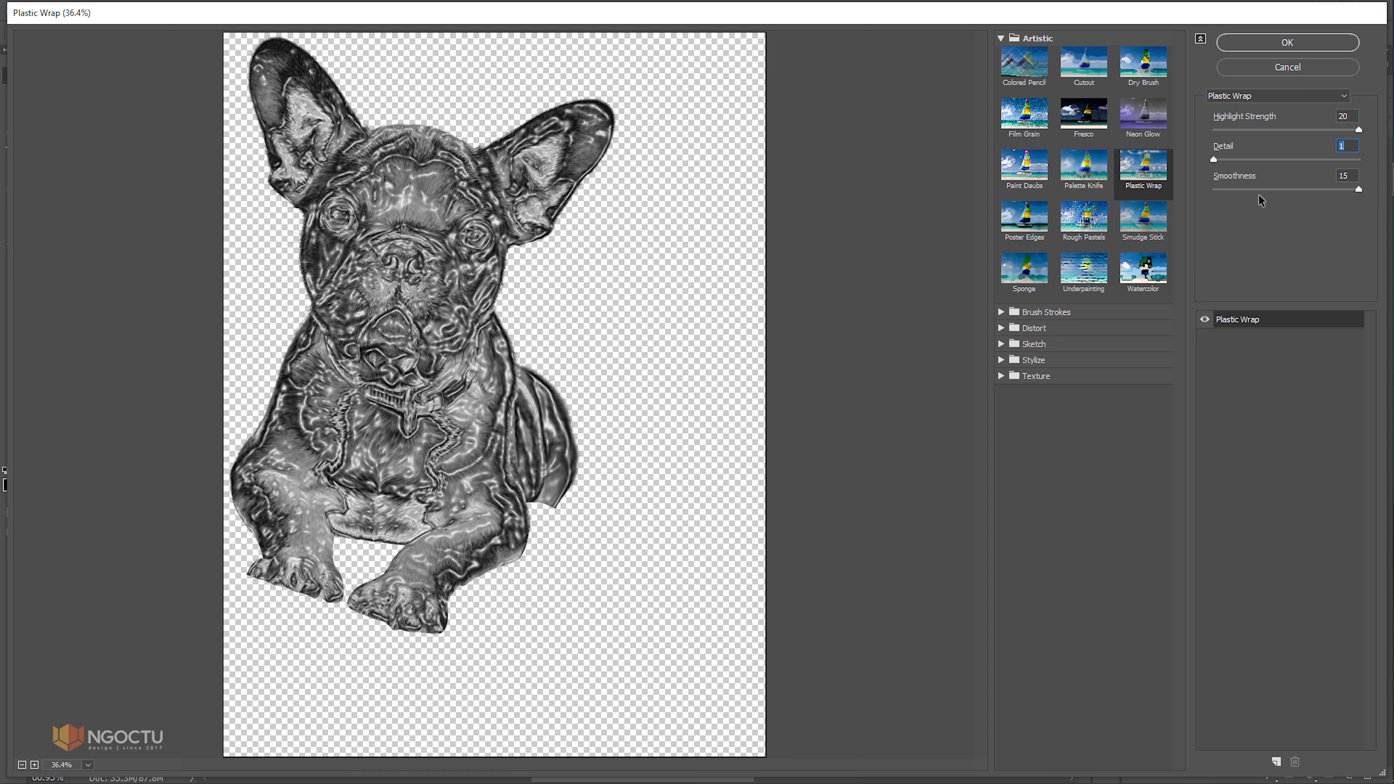
mouse_move(1257, 190)
mouse_down()
mouse_move(1178, 194)
mouse_move(1364, 190)
mouse_up()
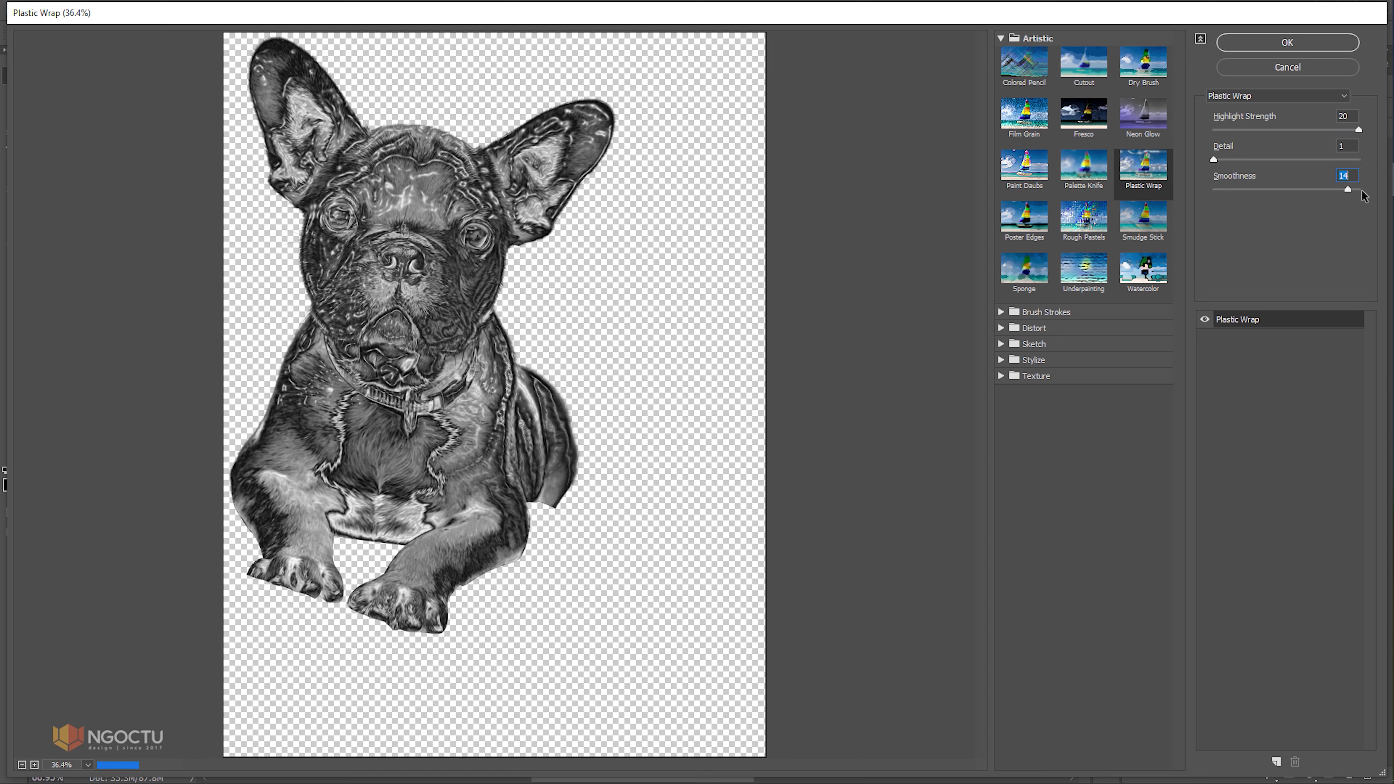
click(1286, 45)
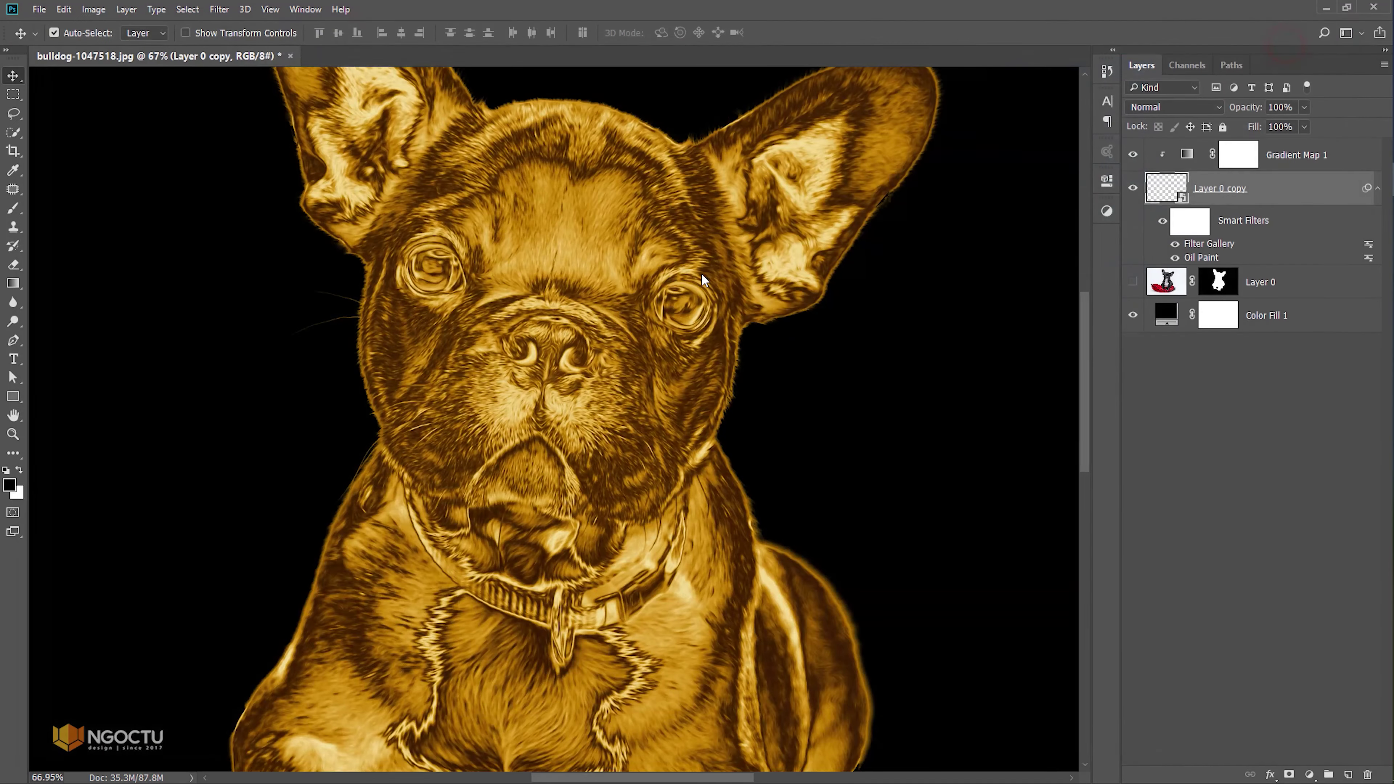
key(z)
drag(612, 338, 578, 348)
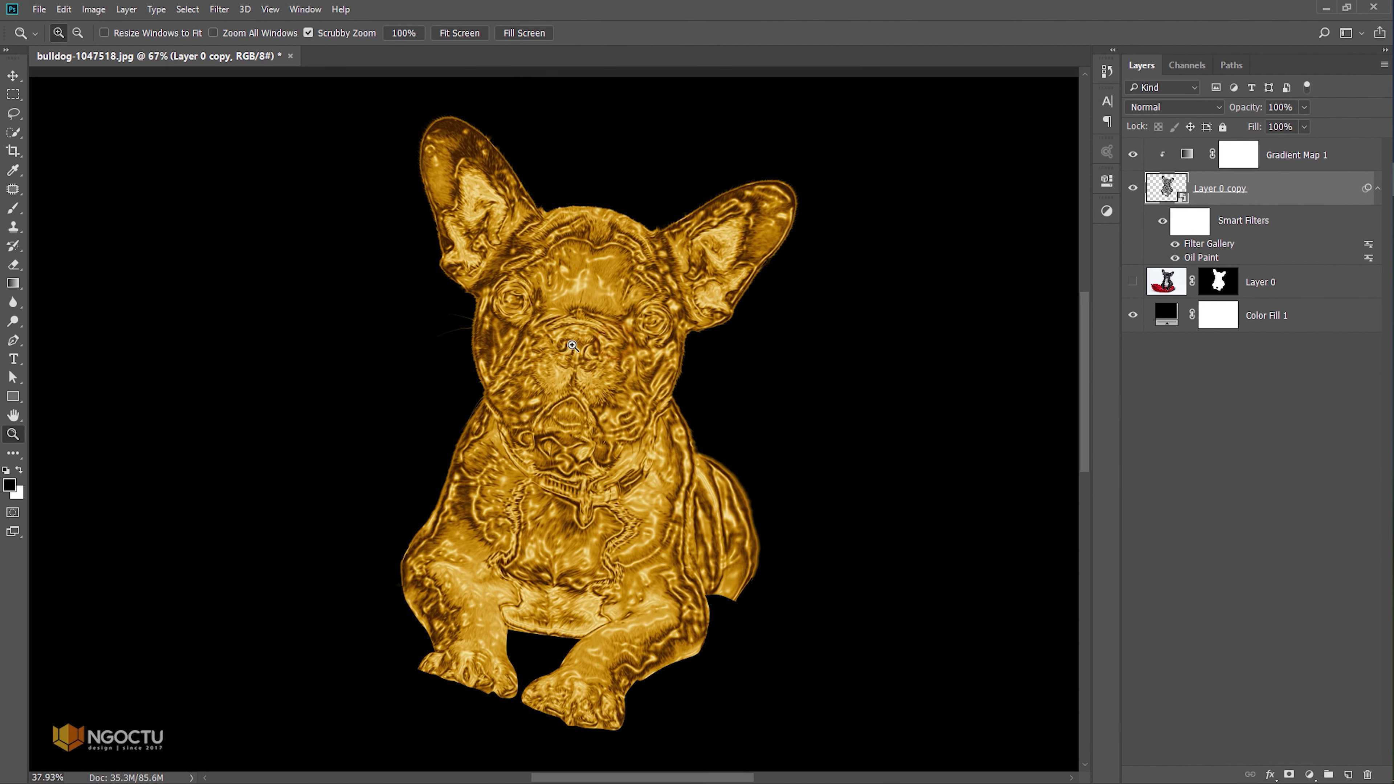
key(v)
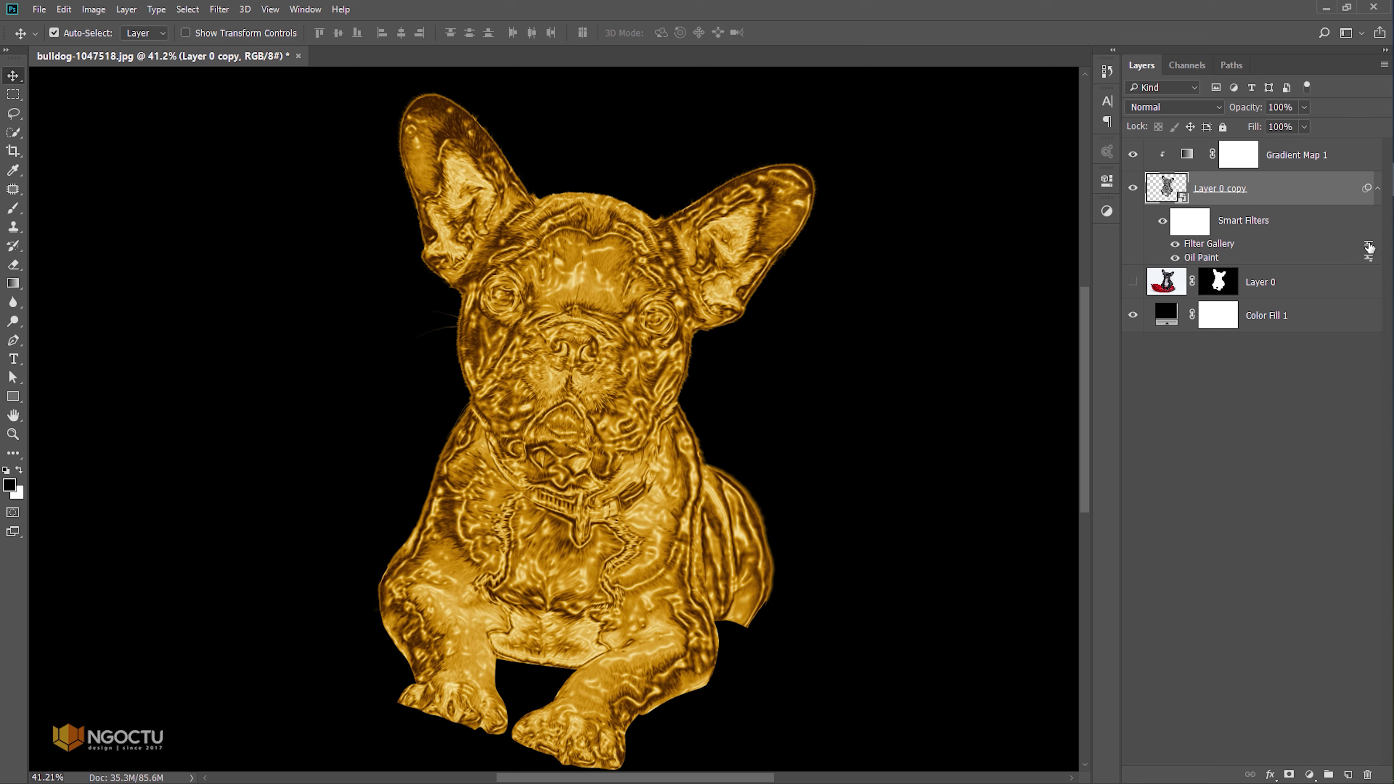
Step: Set the Plastic Wrap Filter Gallery blending options to Overlay mode at 50% opacity
double_click(1369, 244)
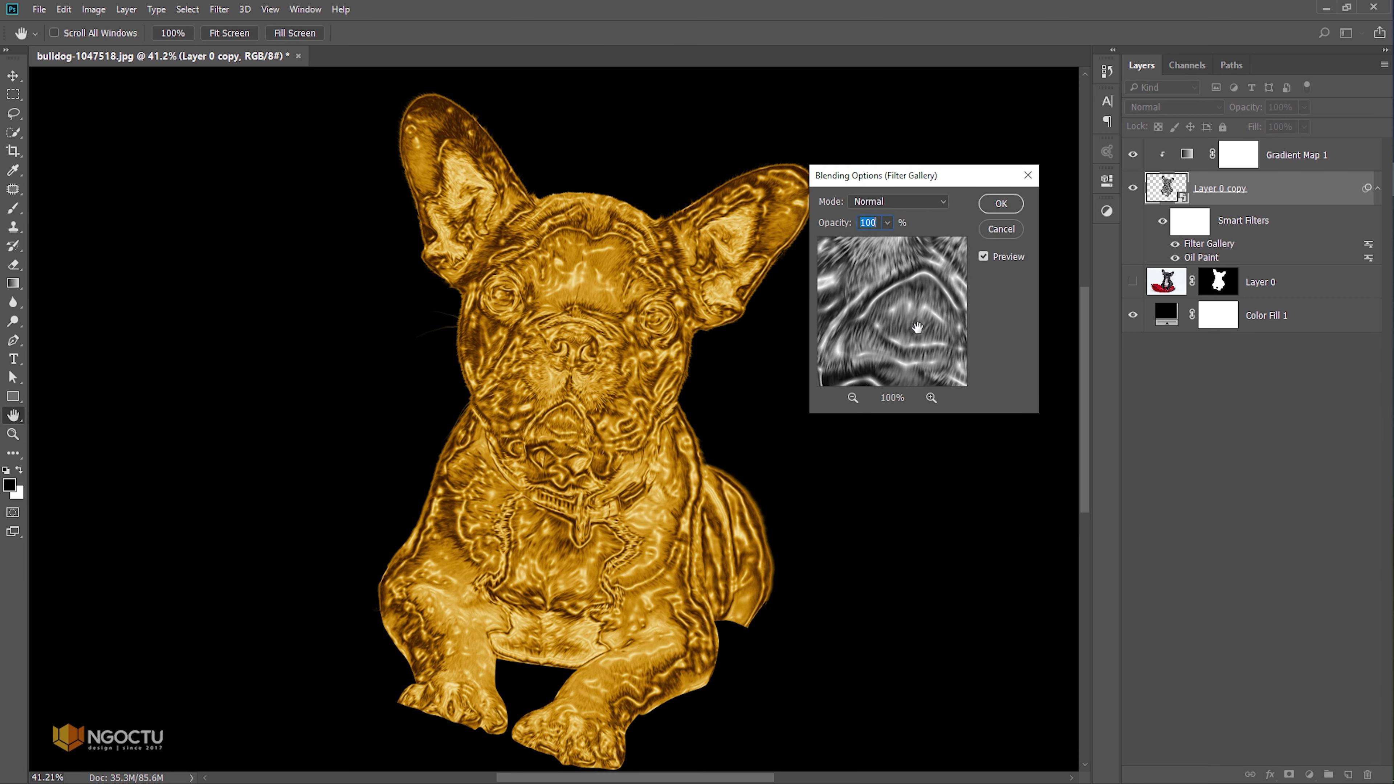
drag(899, 177, 884, 175)
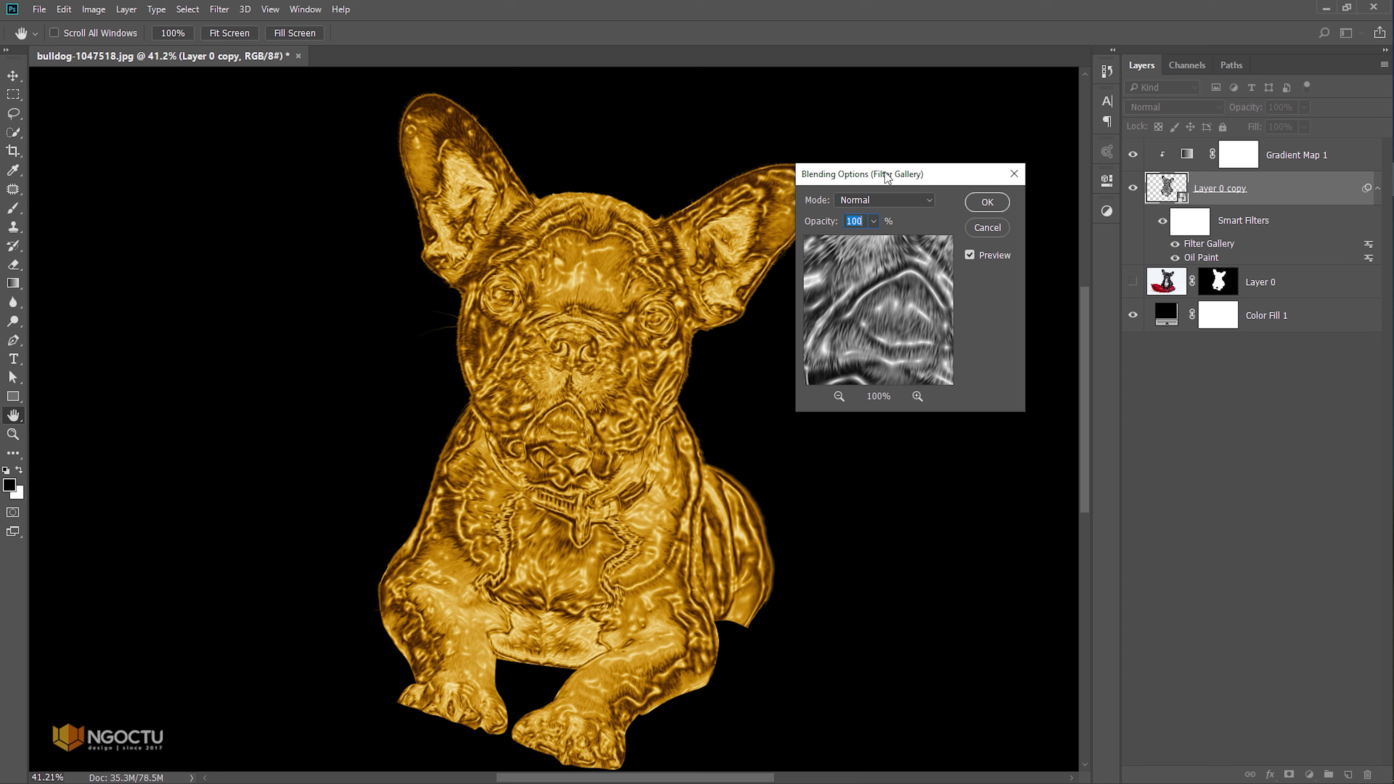
click(872, 201)
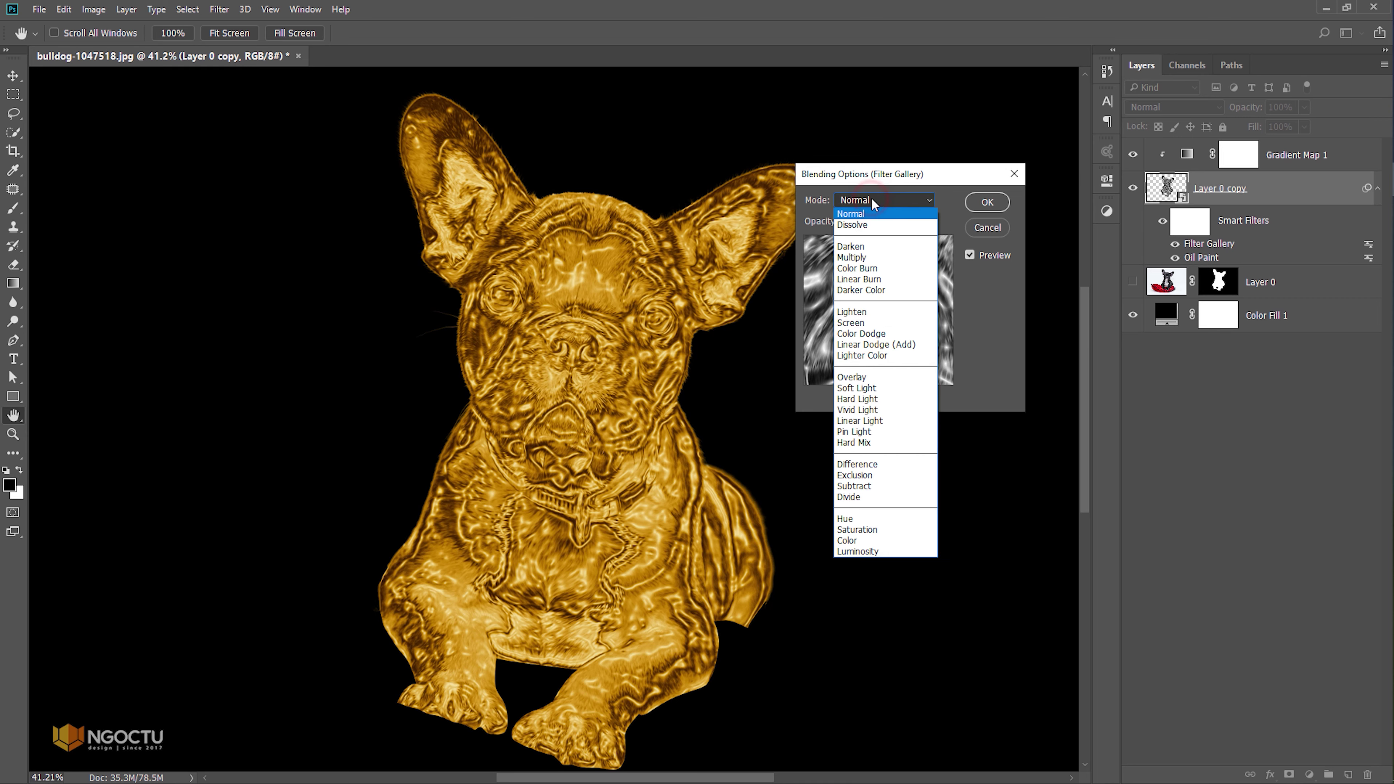
click(868, 379)
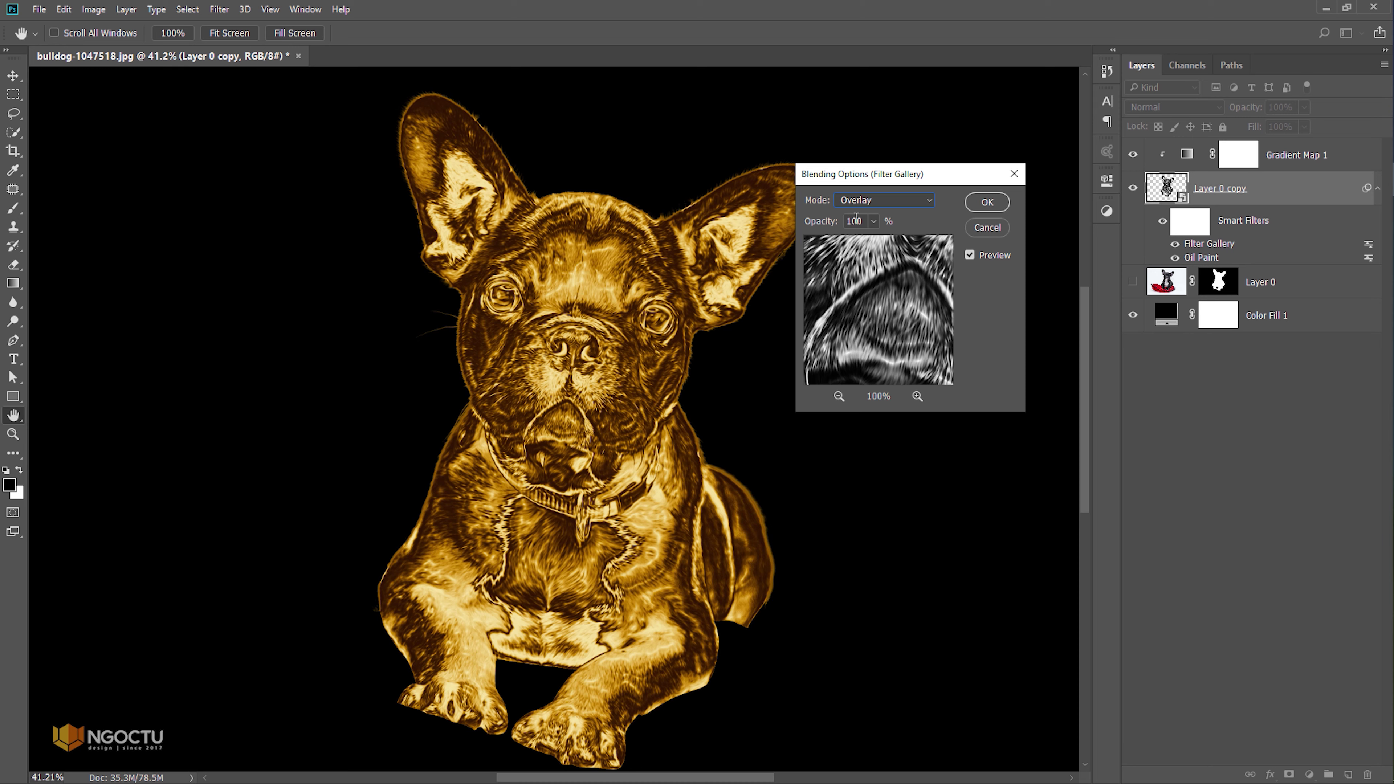
click(873, 221)
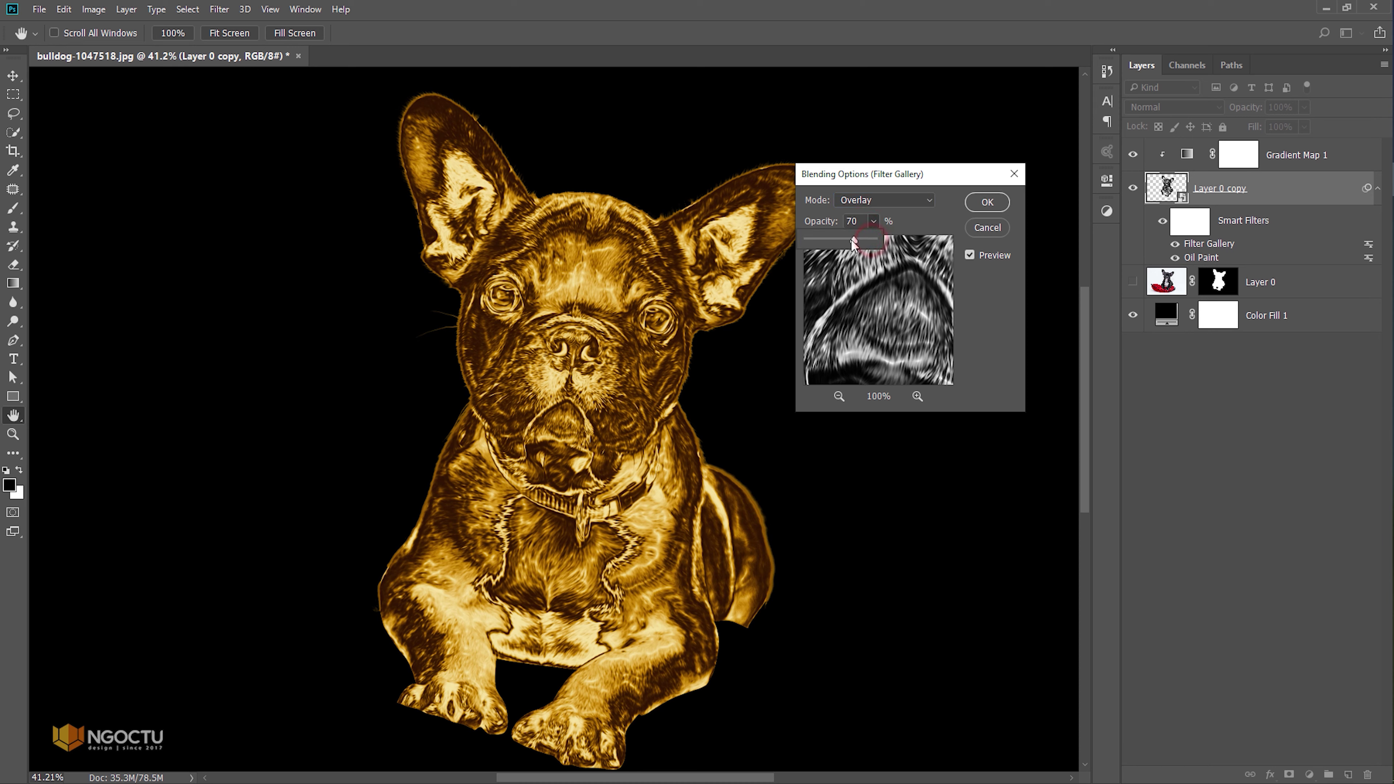
drag(852, 239, 842, 238)
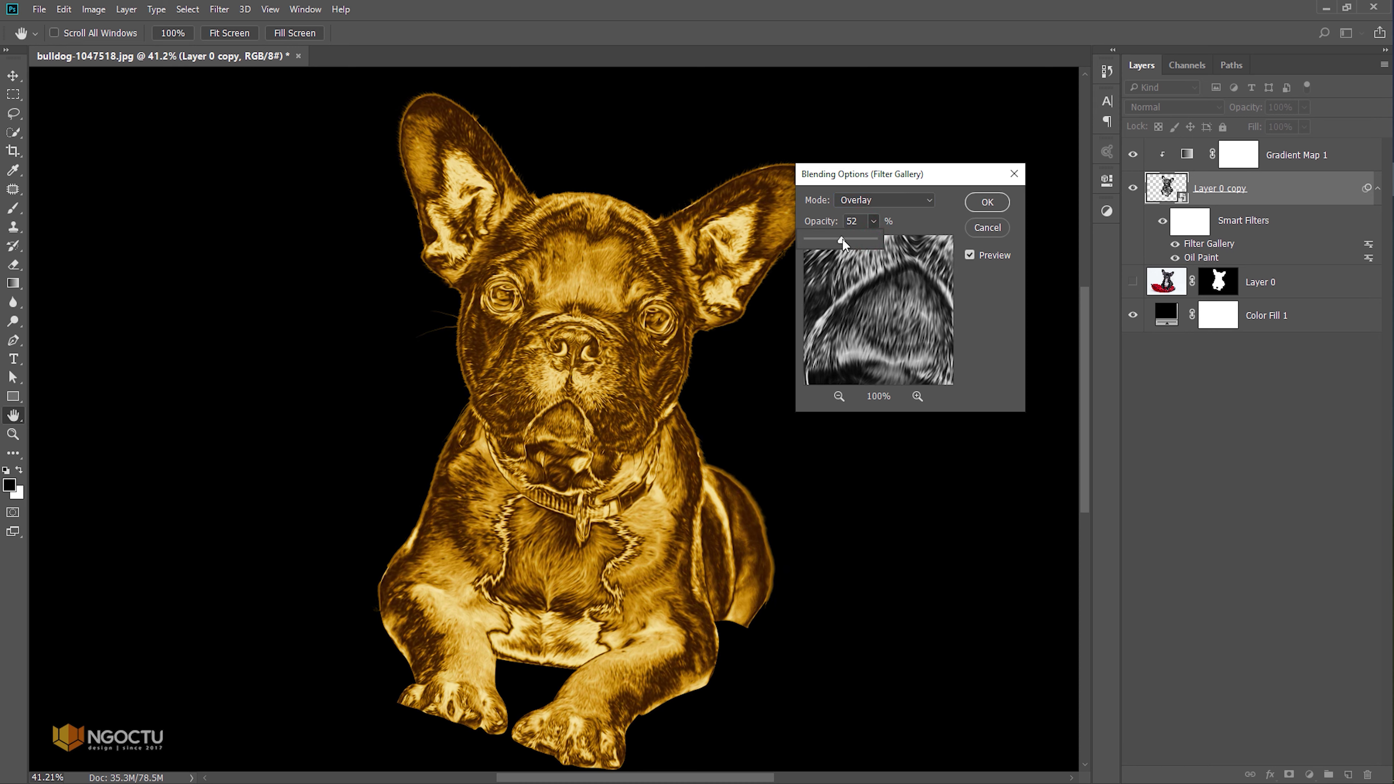
click(857, 222)
text(50)
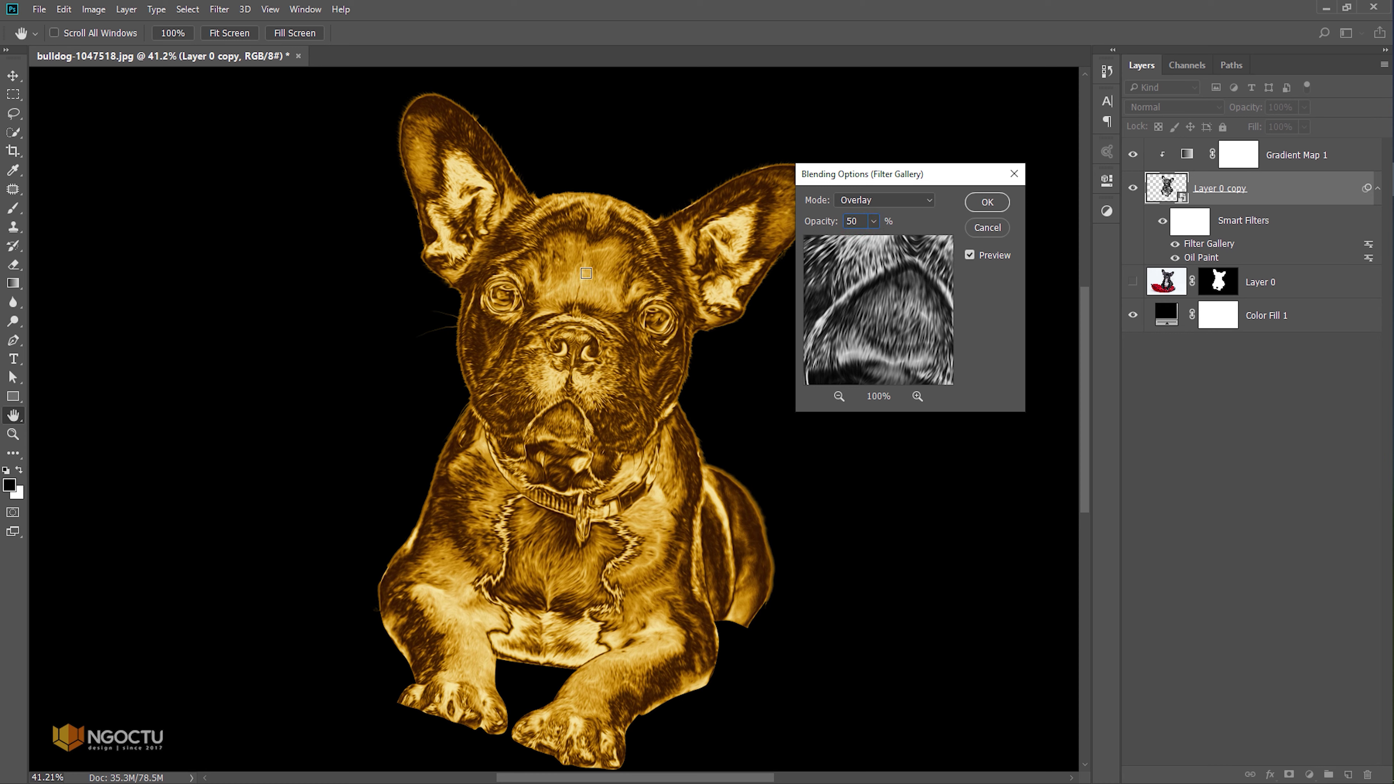
click(987, 202)
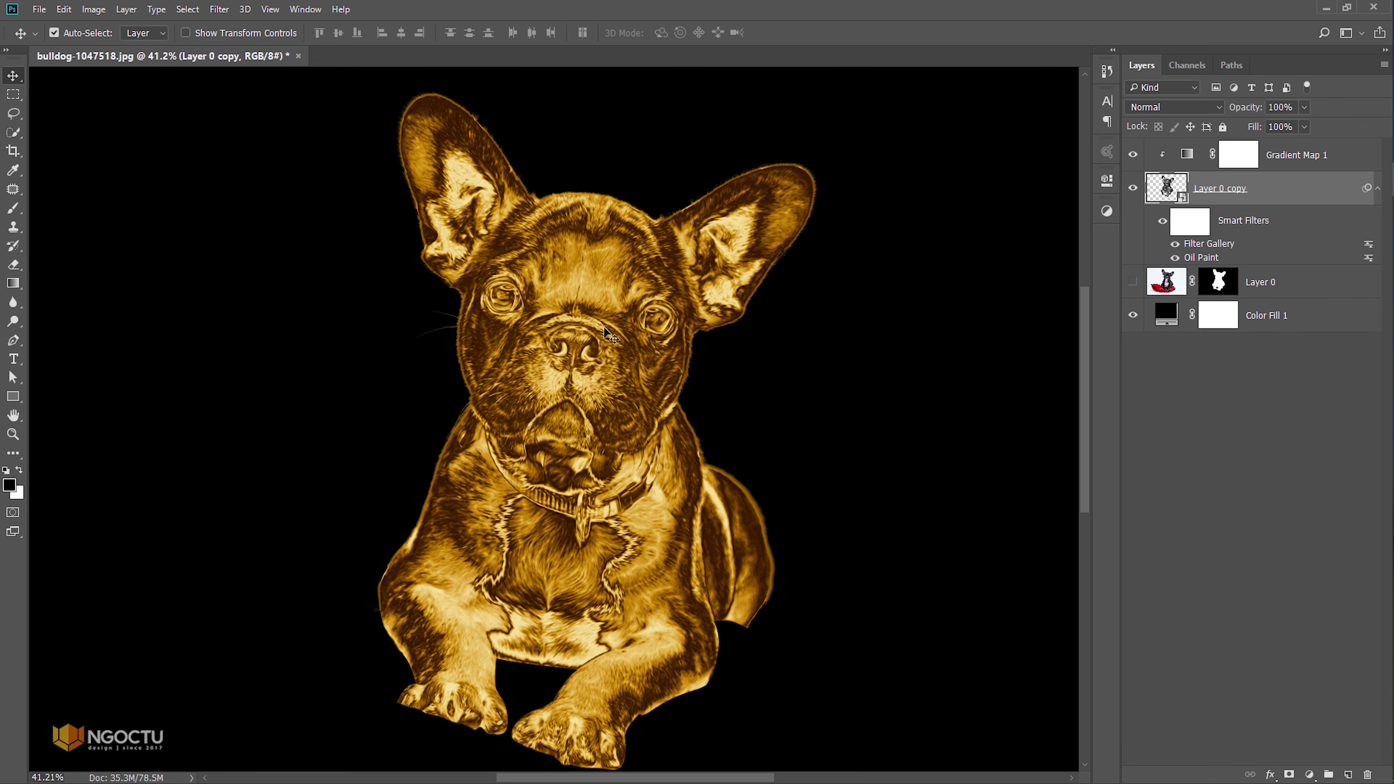
Step: Zoom in on the dog's forehead and toggle the Filter Gallery effect off and on to compare
key(z)
mouse_move(575, 285)
mouse_down()
mouse_move(633, 291)
mouse_move(612, 293)
mouse_up()
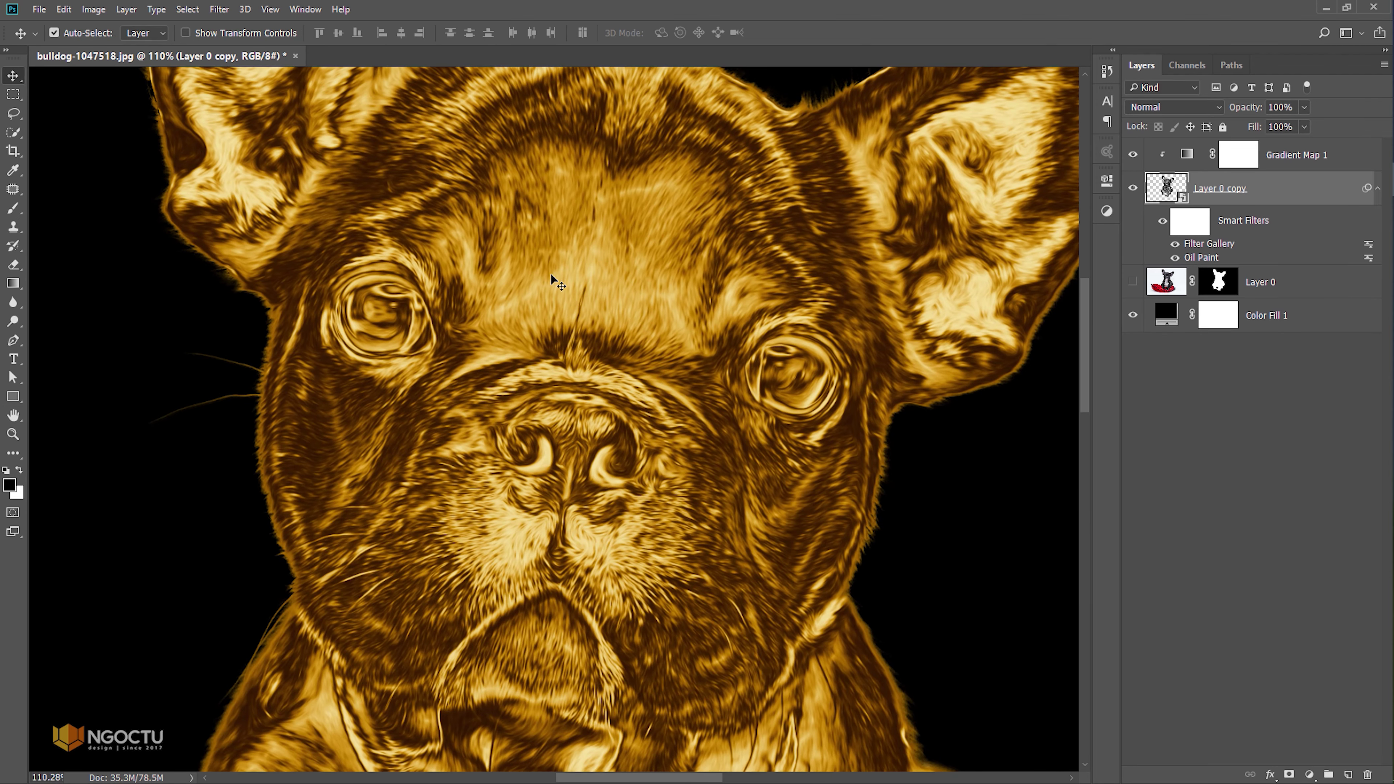
click(1176, 244)
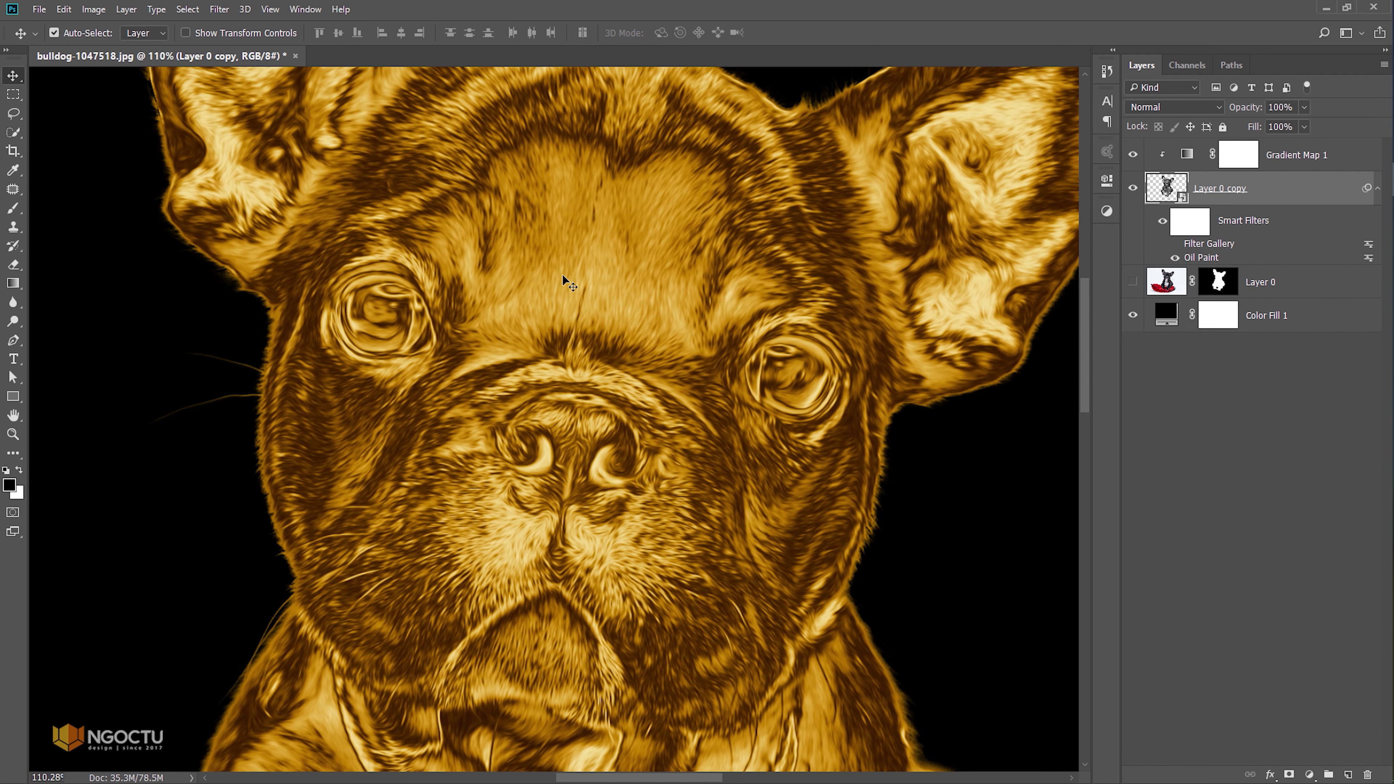
click(1175, 243)
Step: Zoom back out and add a new empty Layer 1 above Gradient Map 1
key(z)
drag(572, 268, 557, 329)
key(v)
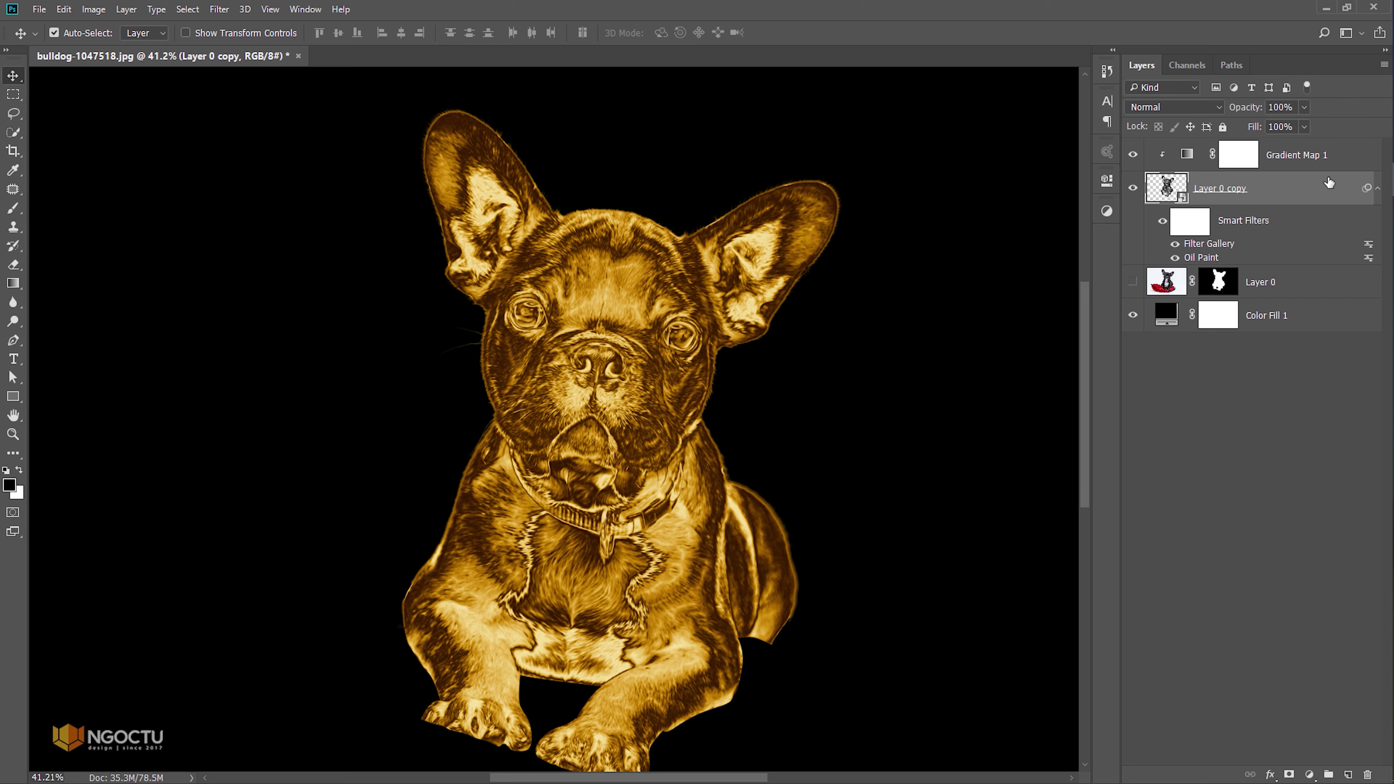
click(1315, 156)
click(1350, 771)
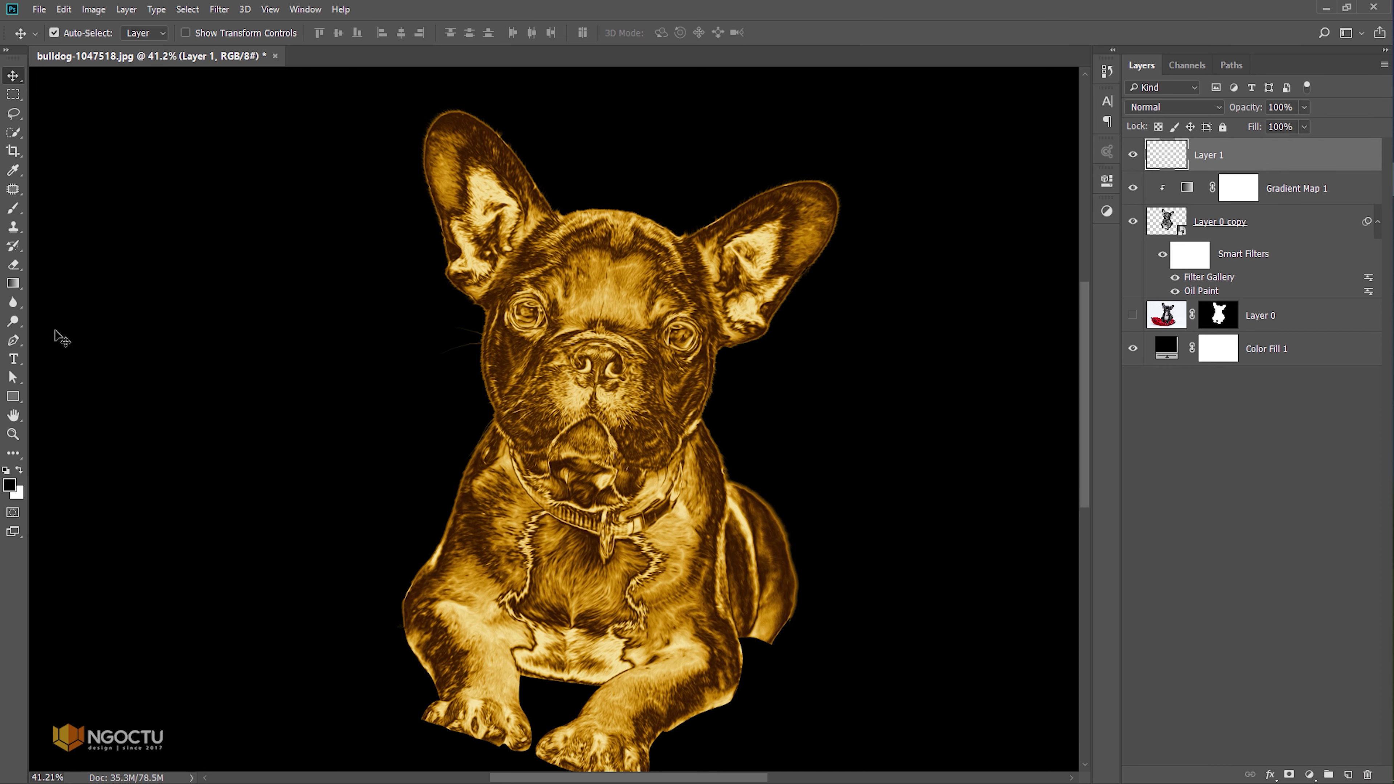
Step: Set up a white 190 px Brush with 0% hardness
click(13, 208)
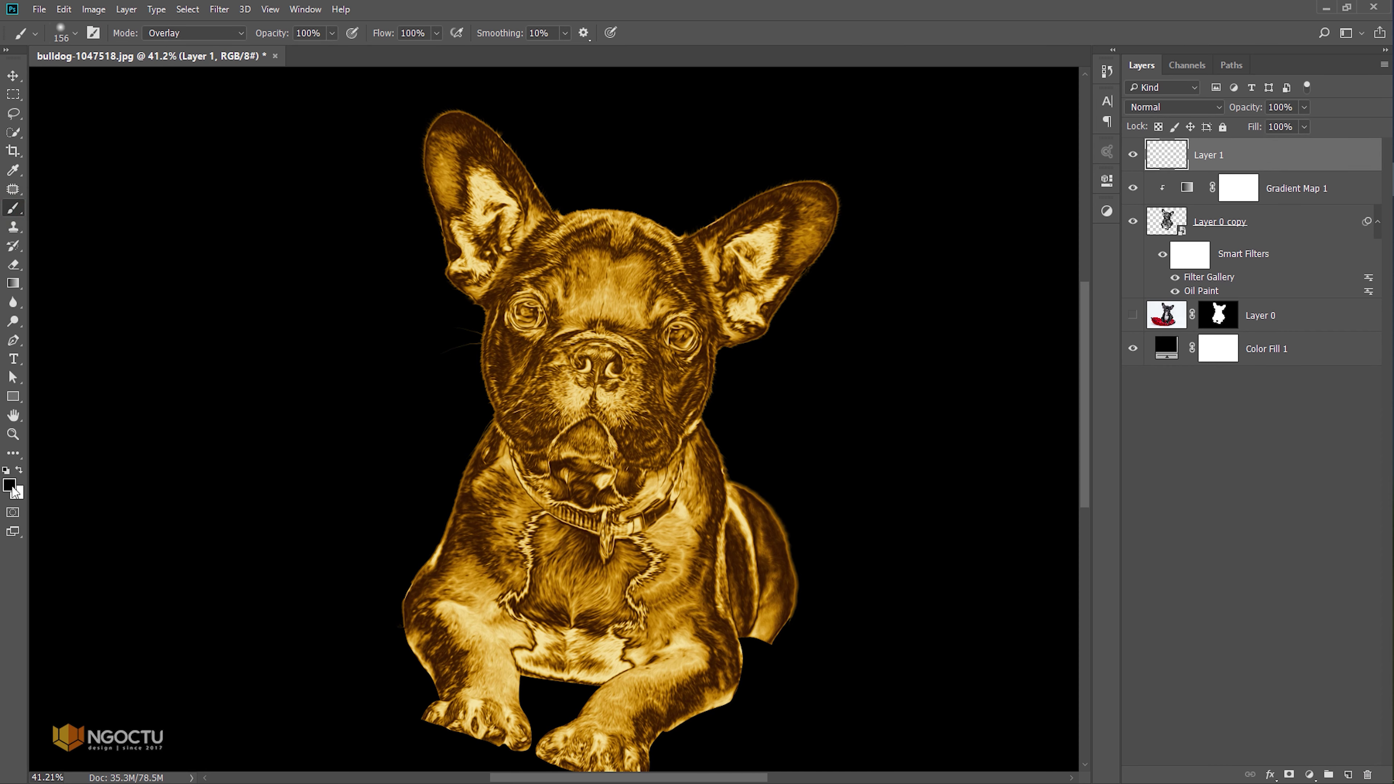
click(20, 470)
alt+right_click(399, 367)
right_click(372, 262)
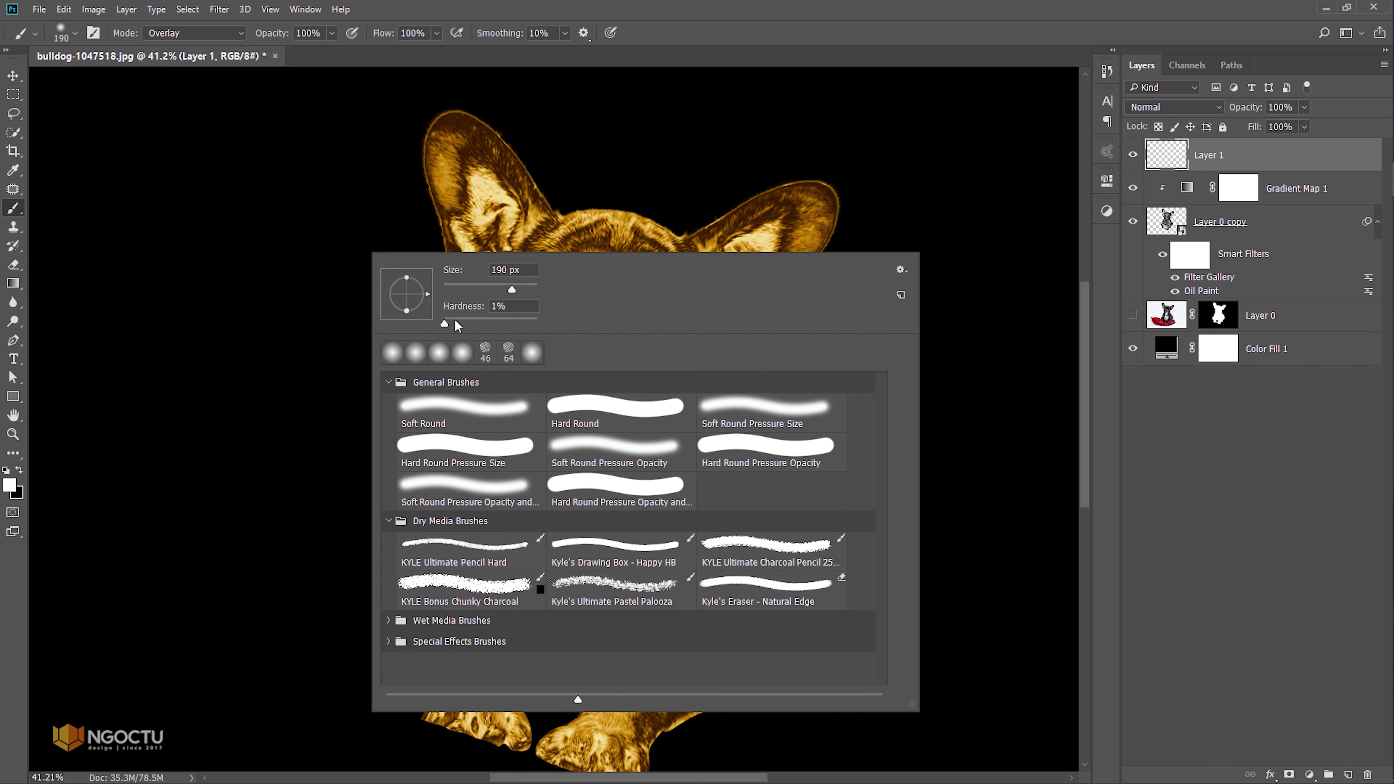
drag(445, 324, 440, 327)
click(679, 35)
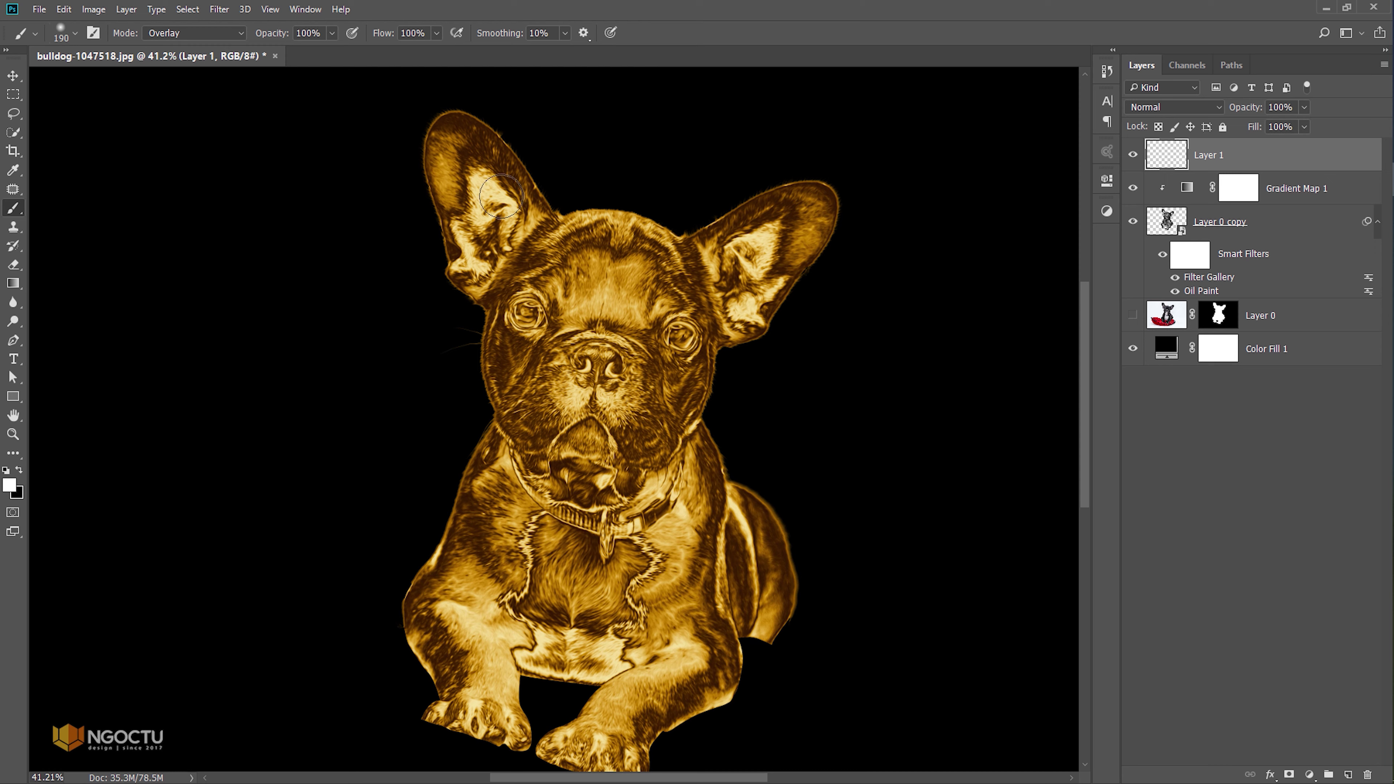
Step: Dab soft white highlights on the ears, forehead, muzzle, collar tag, legs, shoulders, chest and head
click(478, 170)
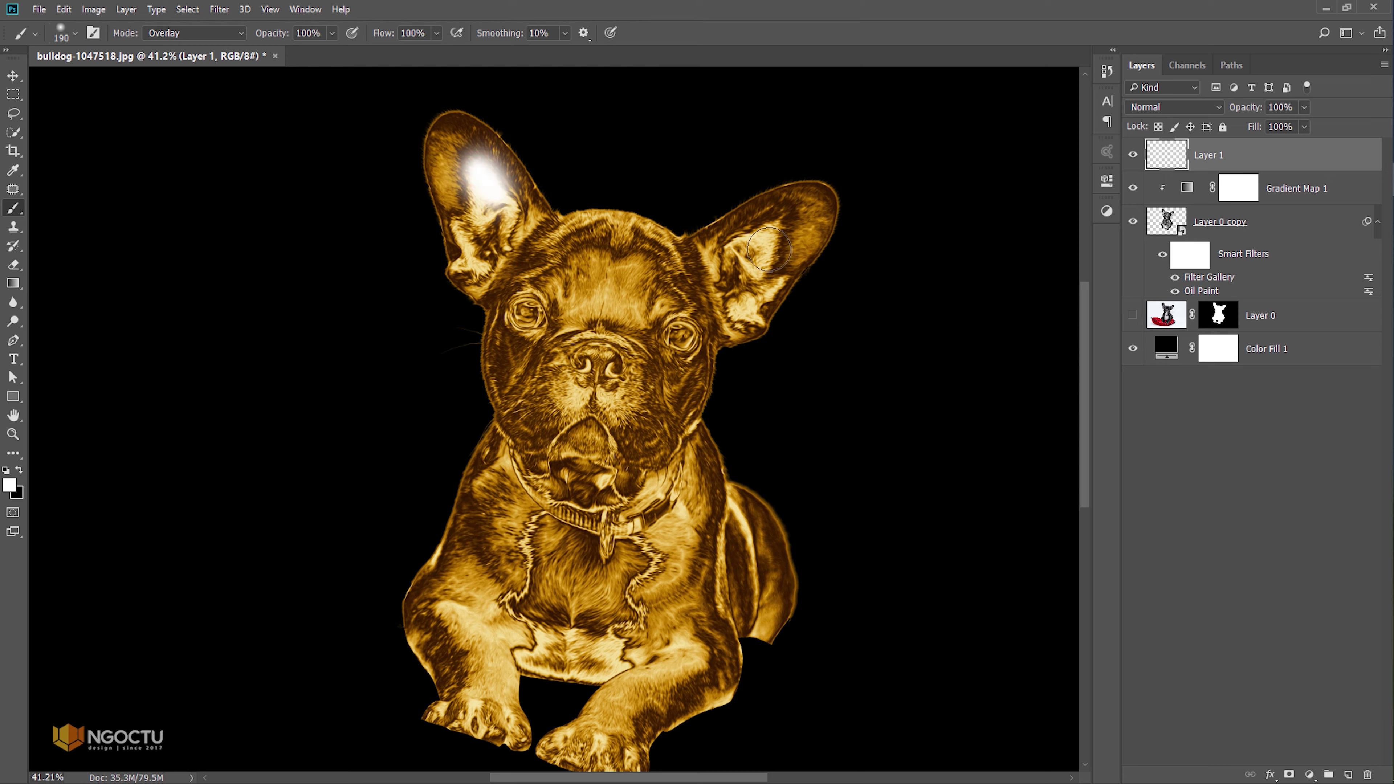
click(760, 242)
click(748, 303)
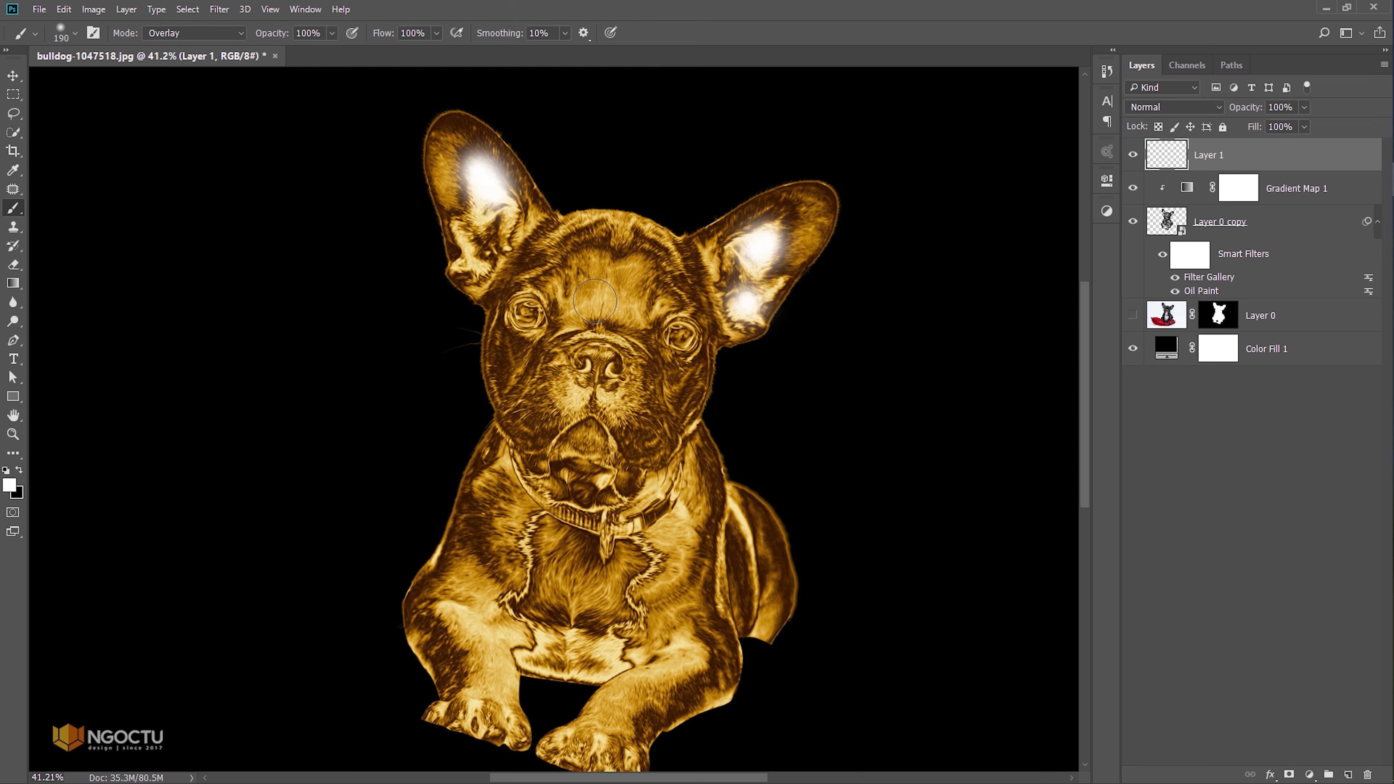
drag(579, 299, 621, 304)
click(574, 388)
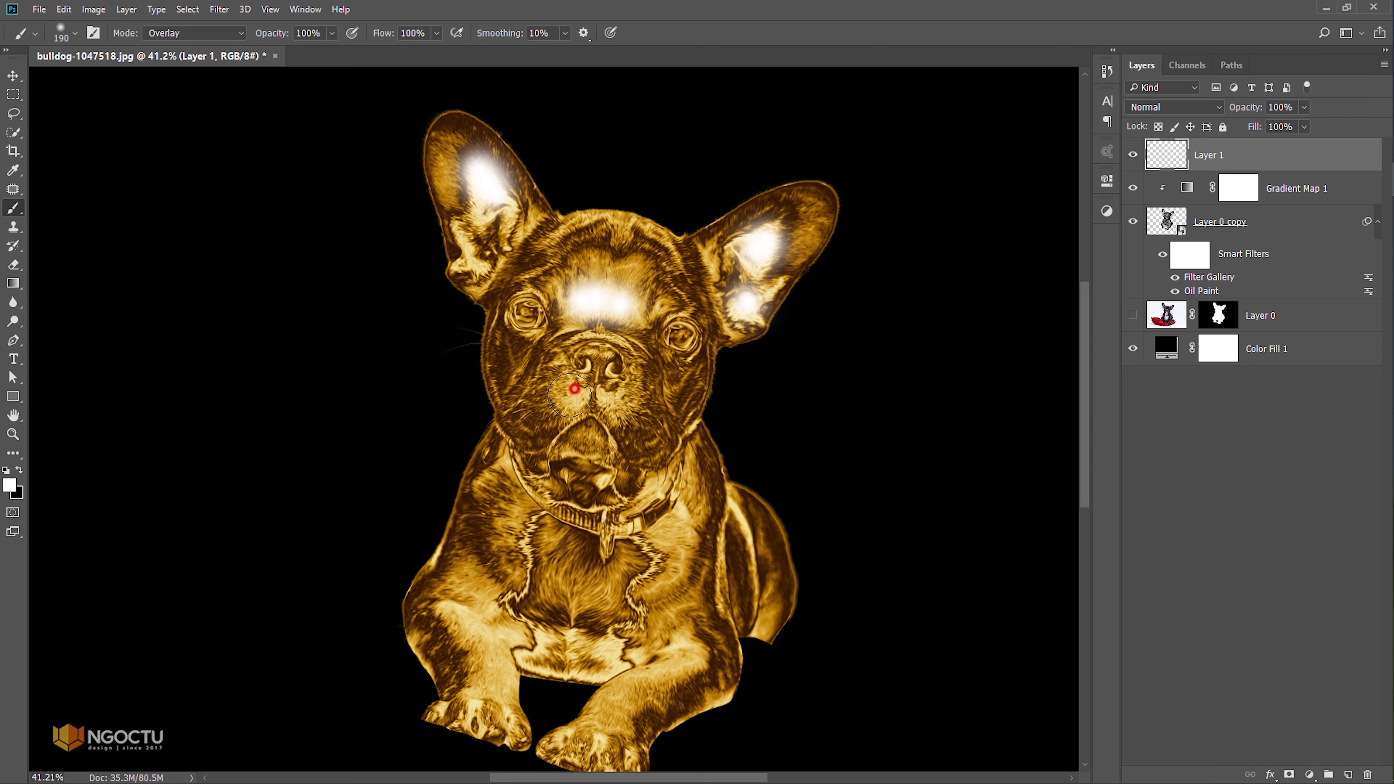
click(606, 536)
scroll(606, 536, down, 3)
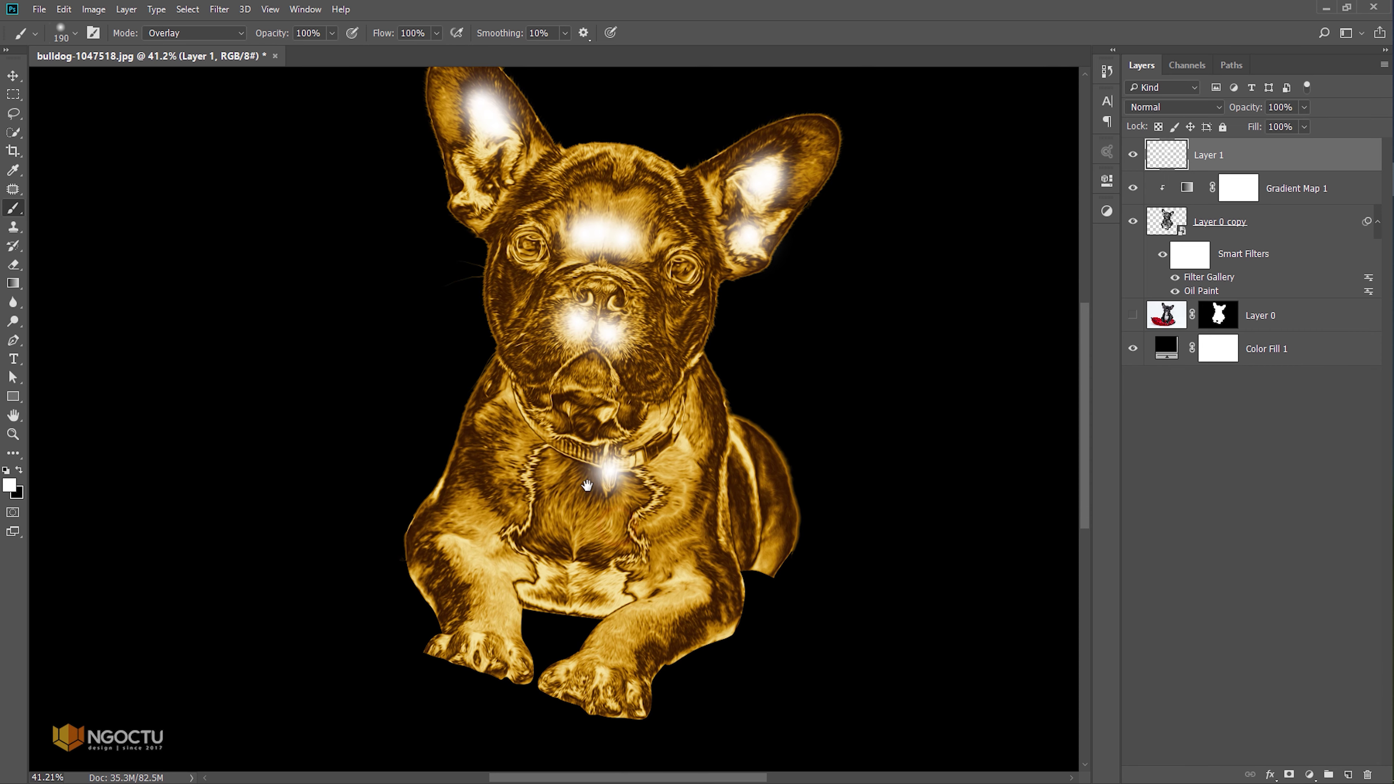
click(463, 557)
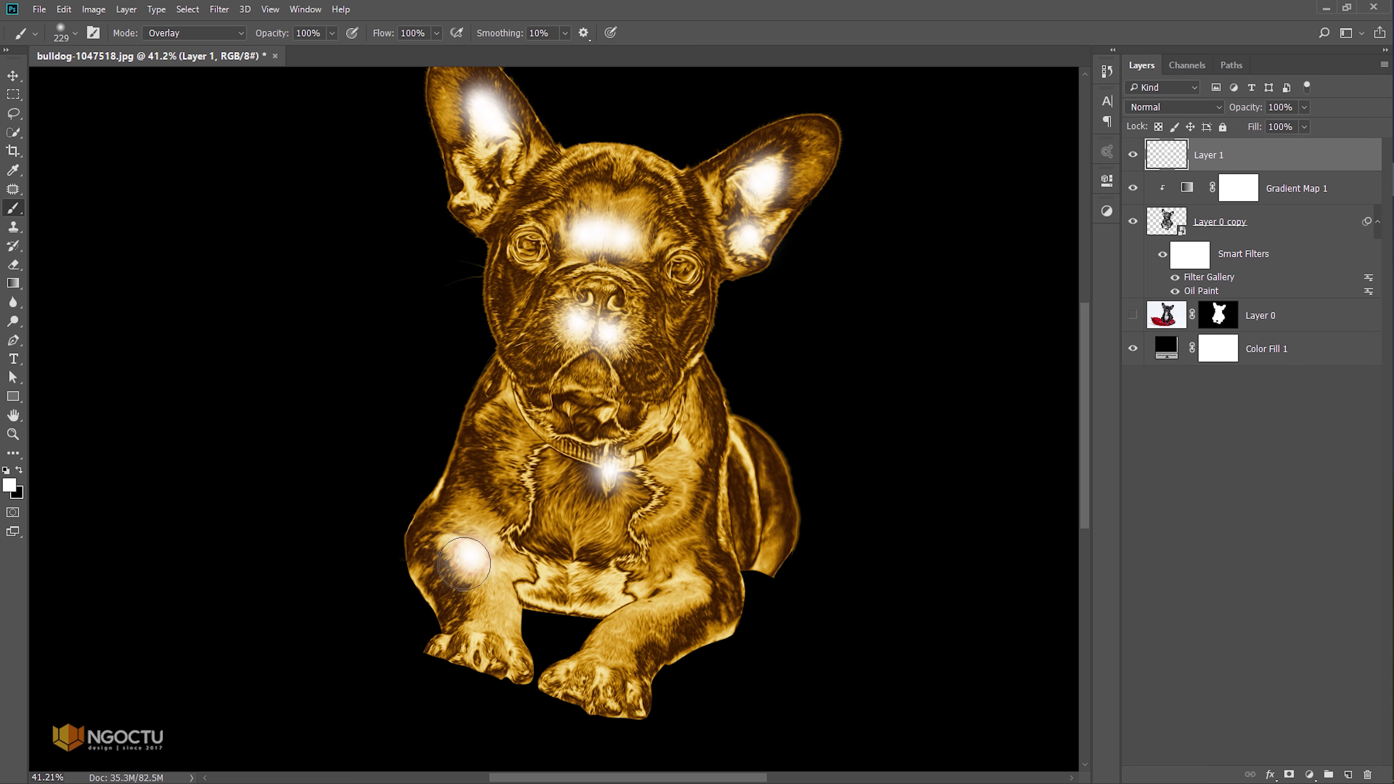
click(672, 598)
click(732, 439)
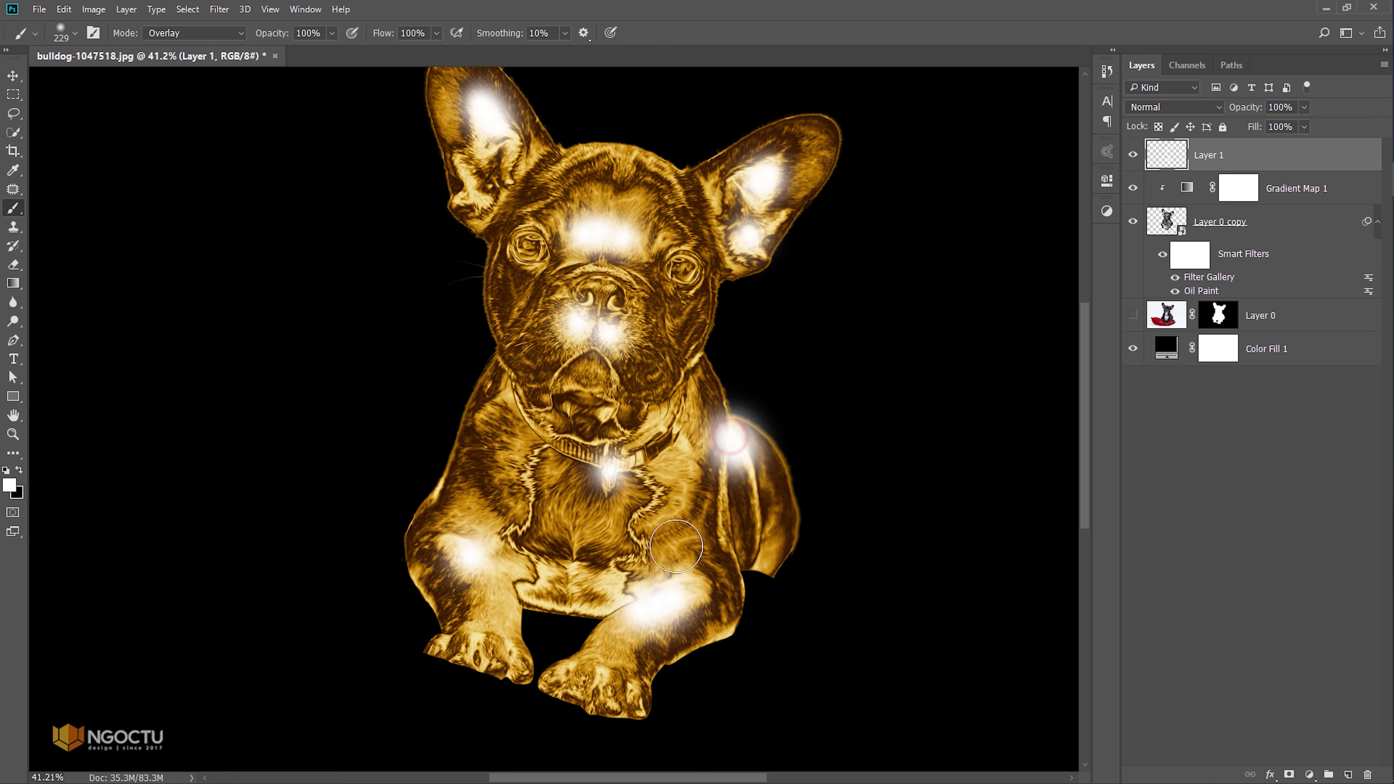
click(674, 483)
click(499, 397)
scroll(521, 429, up, 2)
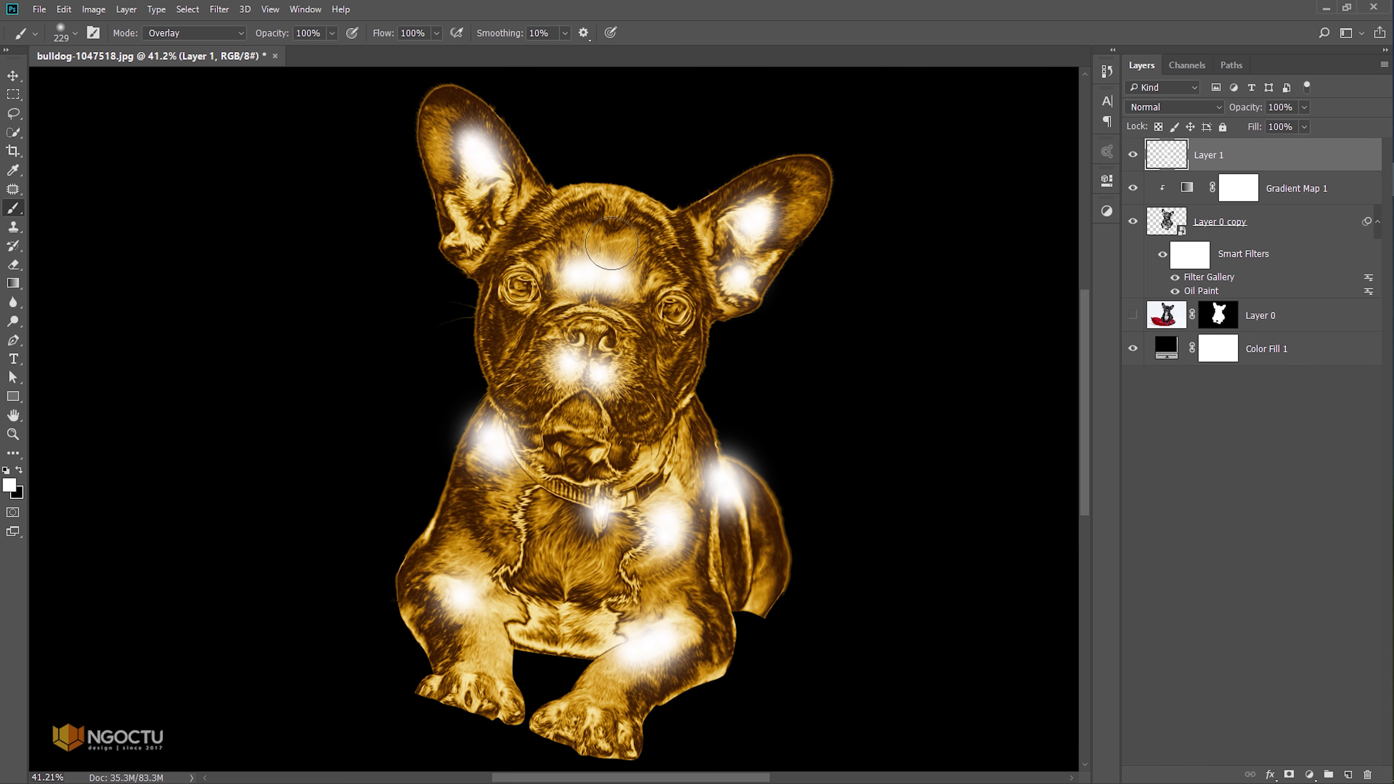
click(628, 191)
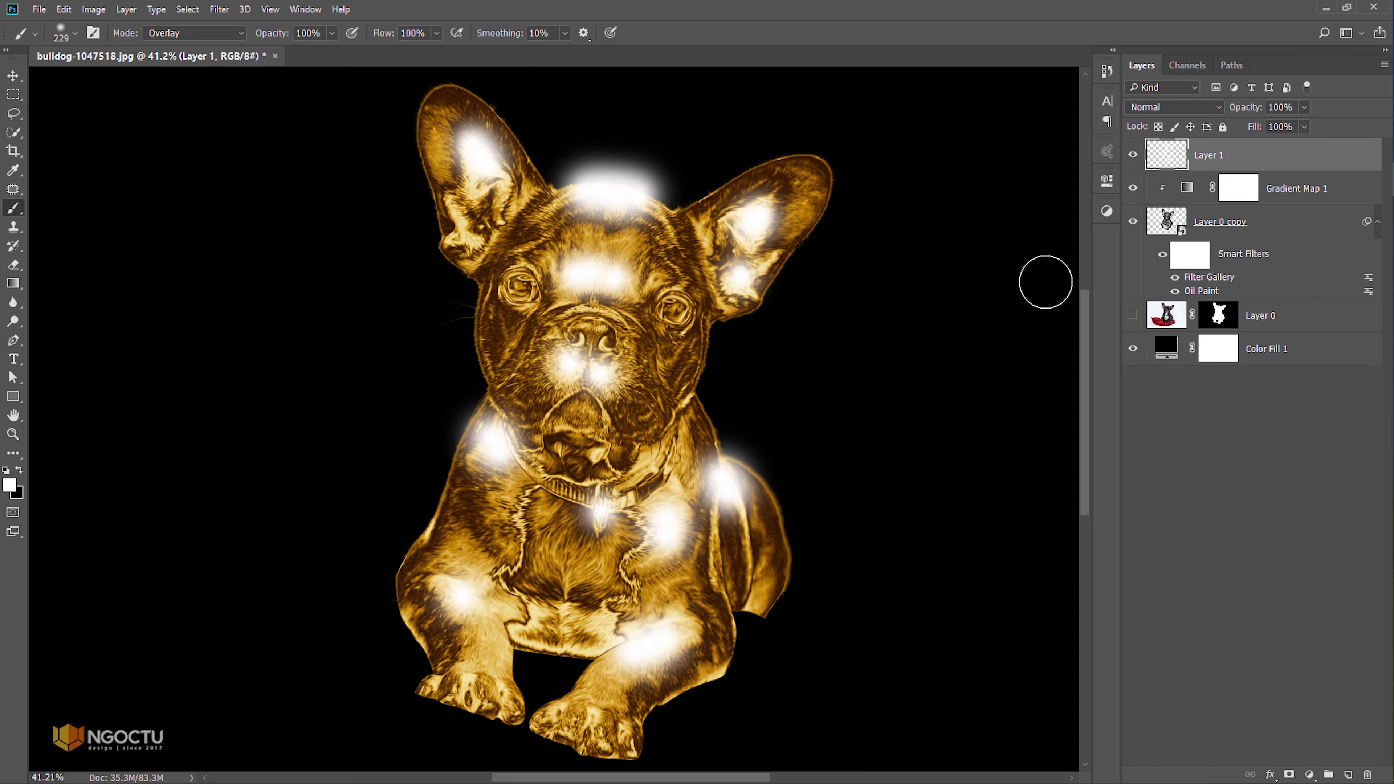
Step: Set Layer 1 to Overlay blend mode at 30% opacity
click(1174, 107)
click(1158, 281)
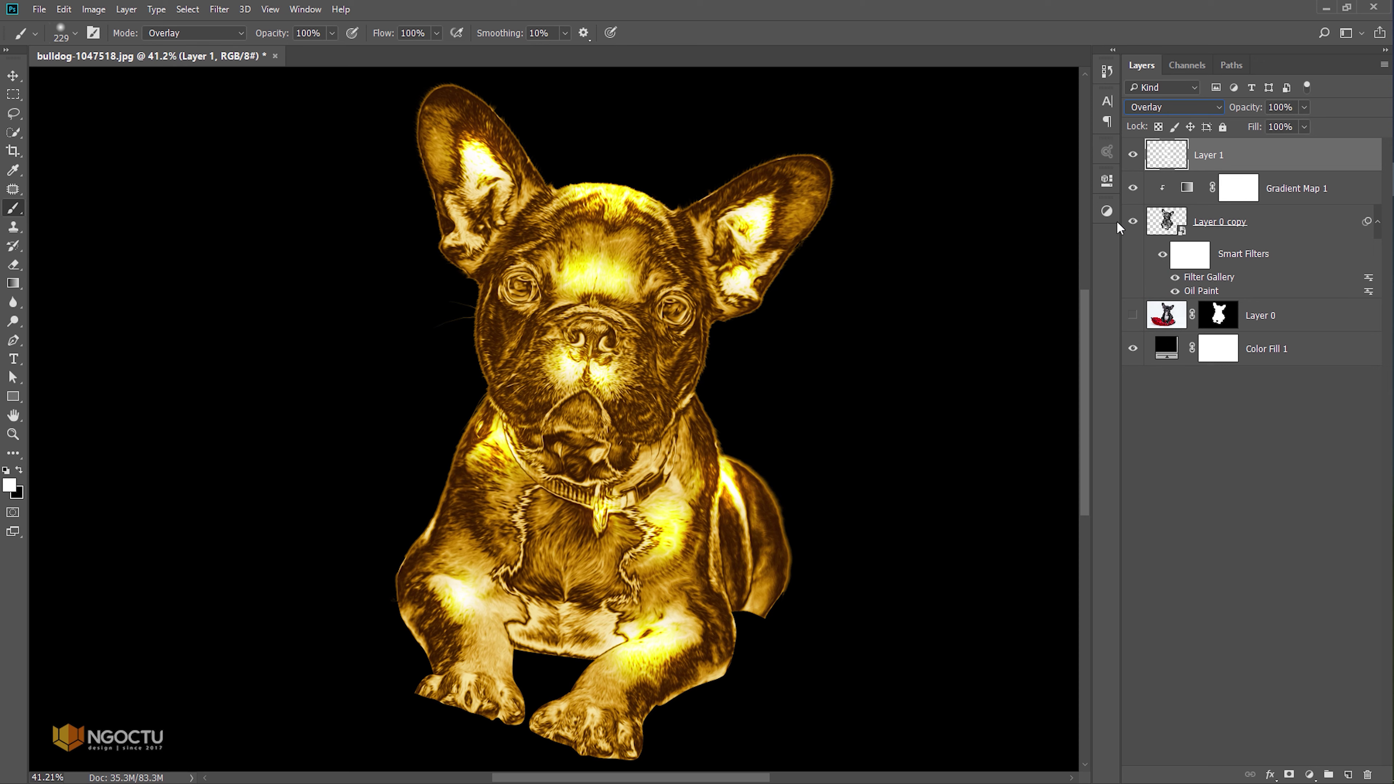
drag(1246, 107, 1212, 114)
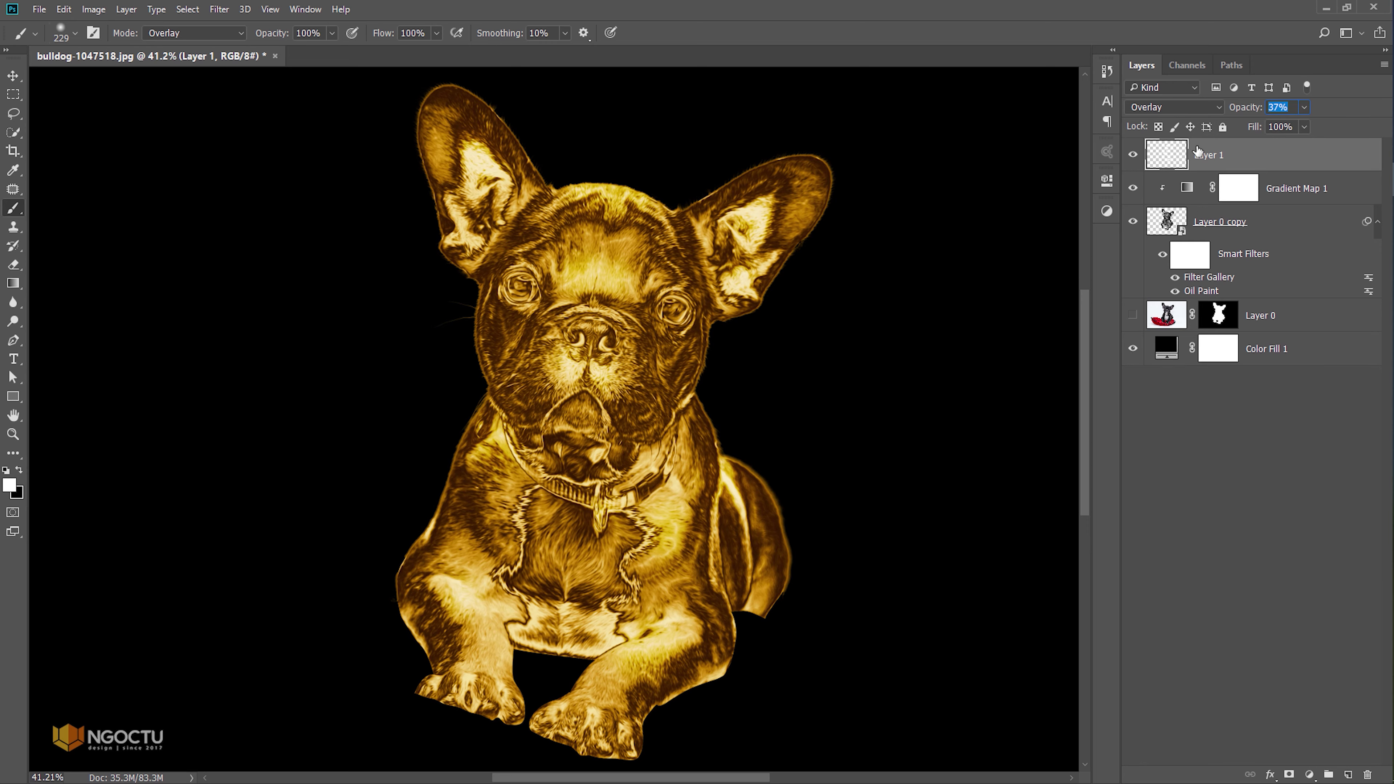
text(30)
scroll(715, 402, down, 2)
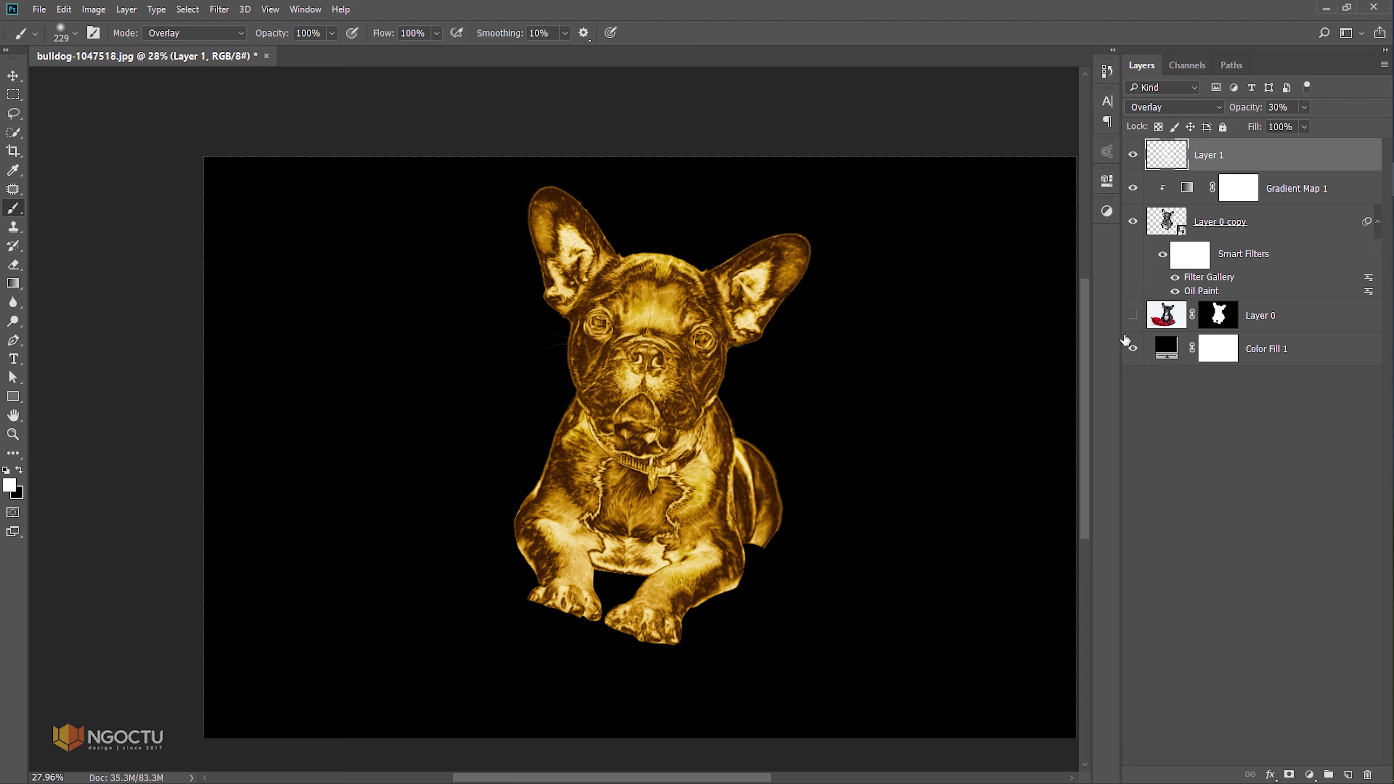
Step: Duplicate the original photo Layer 0, hide the original, and disable the Layer 0 copy 2 mask
click(1131, 317)
click(1270, 314)
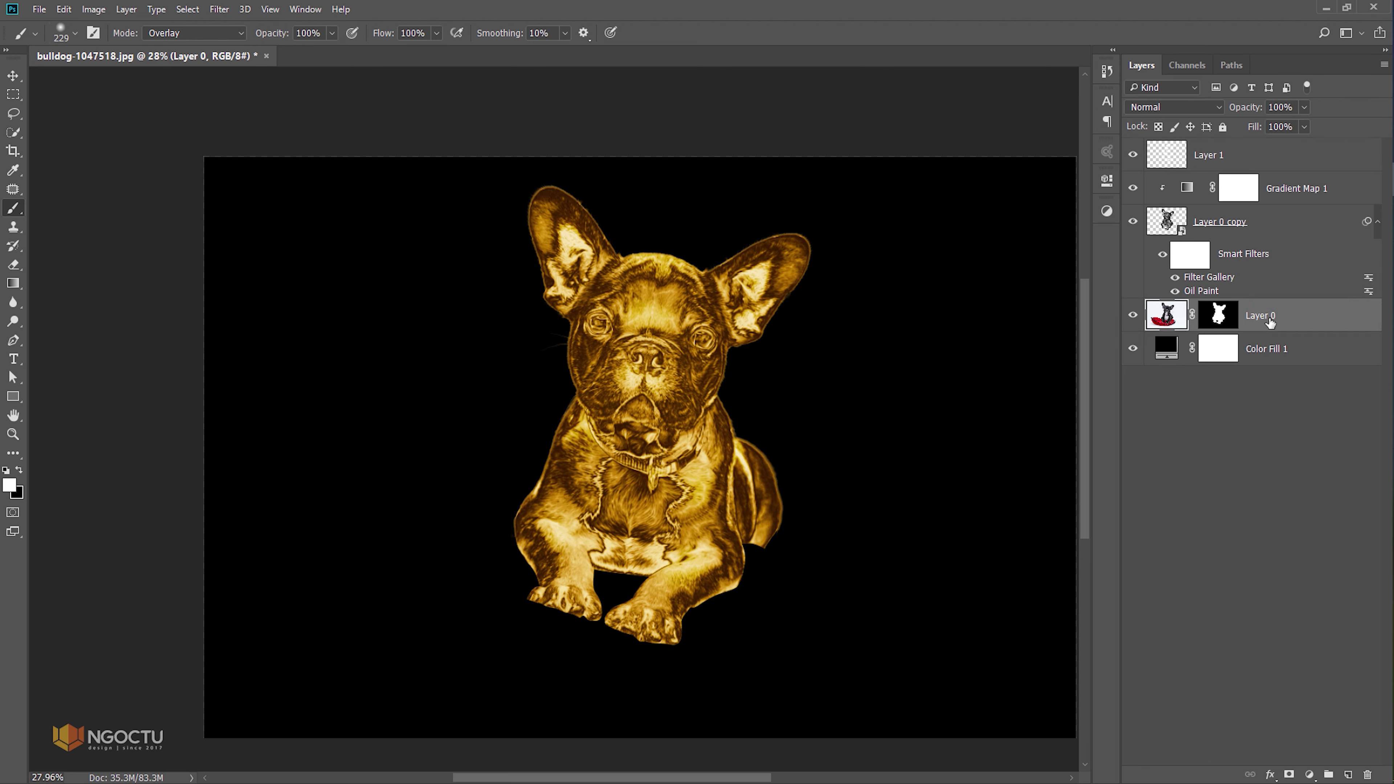
key(ctrl+j)
click(1133, 349)
key(x)
click(1219, 316)
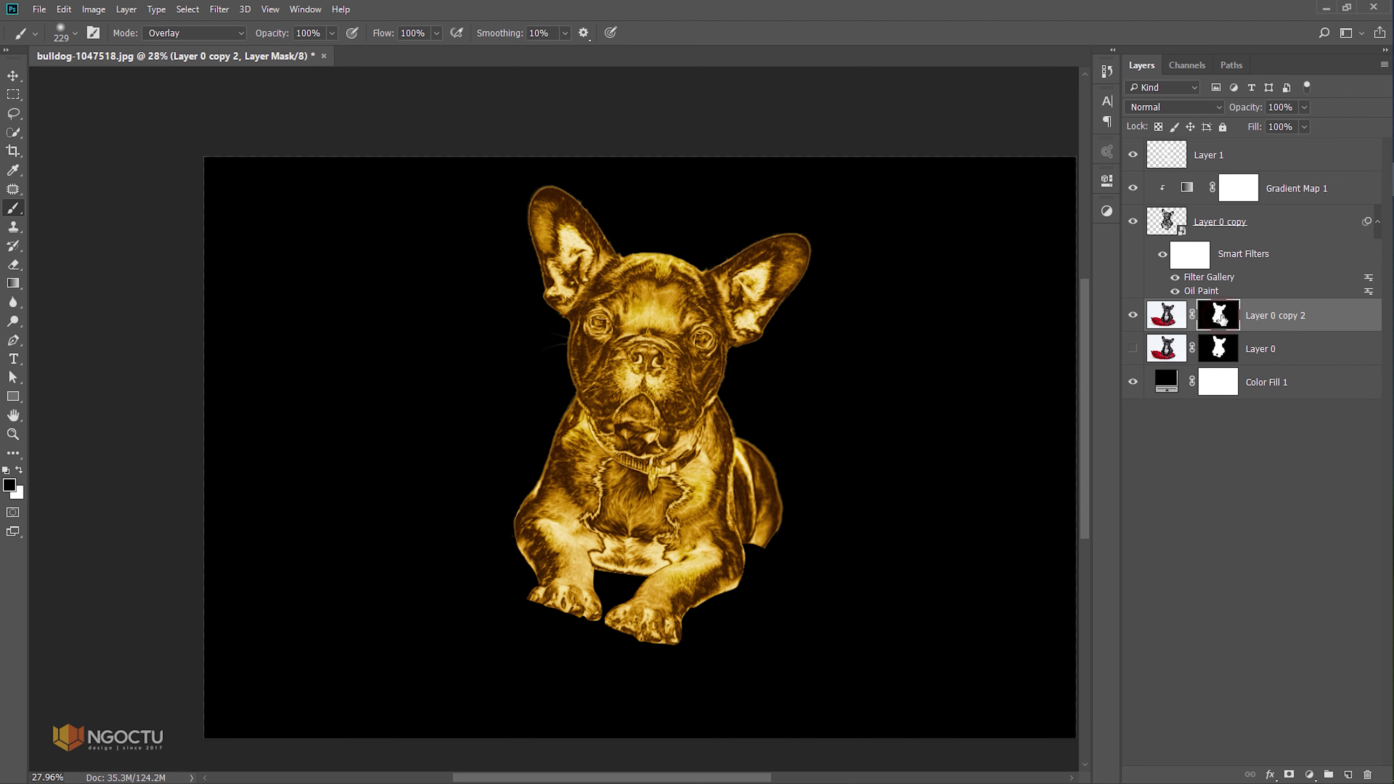
shift+click(1219, 316)
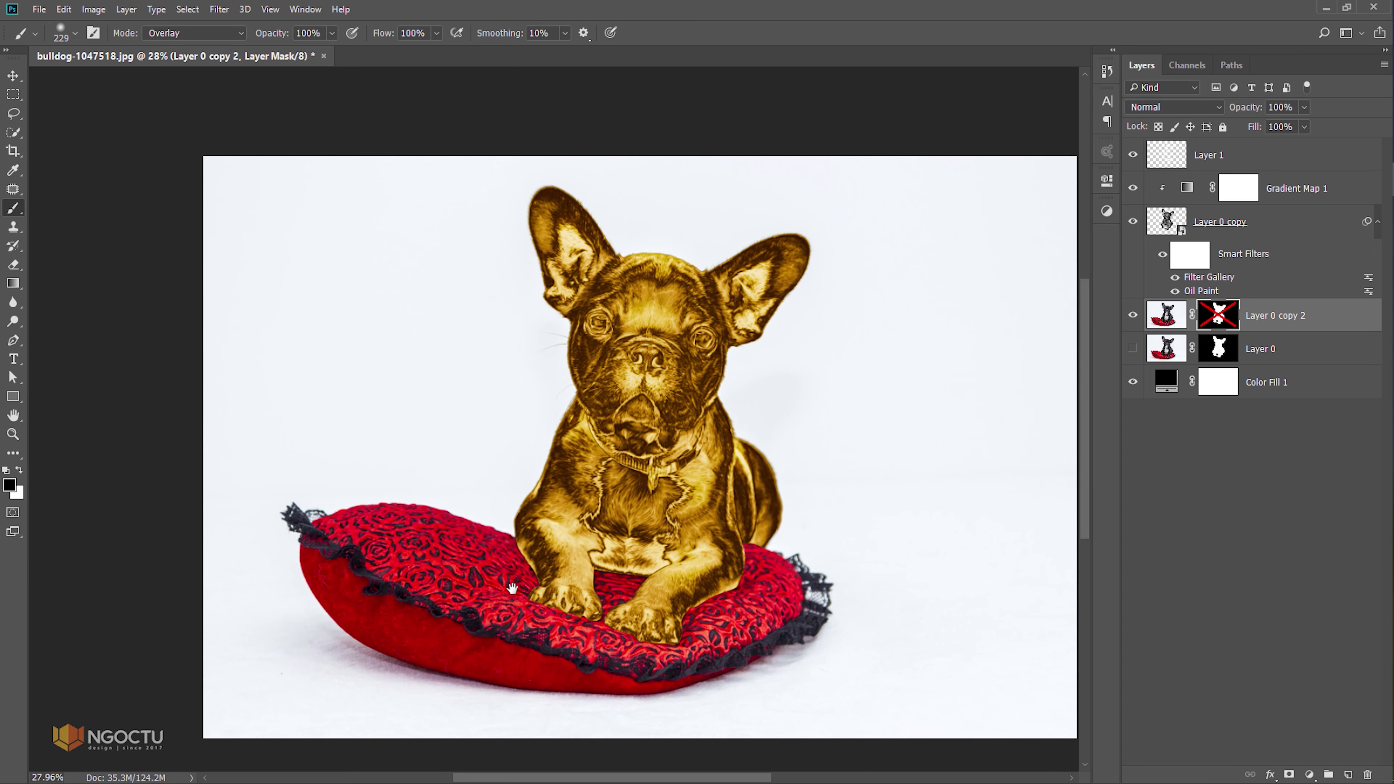
Step: Switch to the Quick Selection Tool and bring up the cushion layer's mask context menu
scroll(512, 588, up, 2)
key(p)
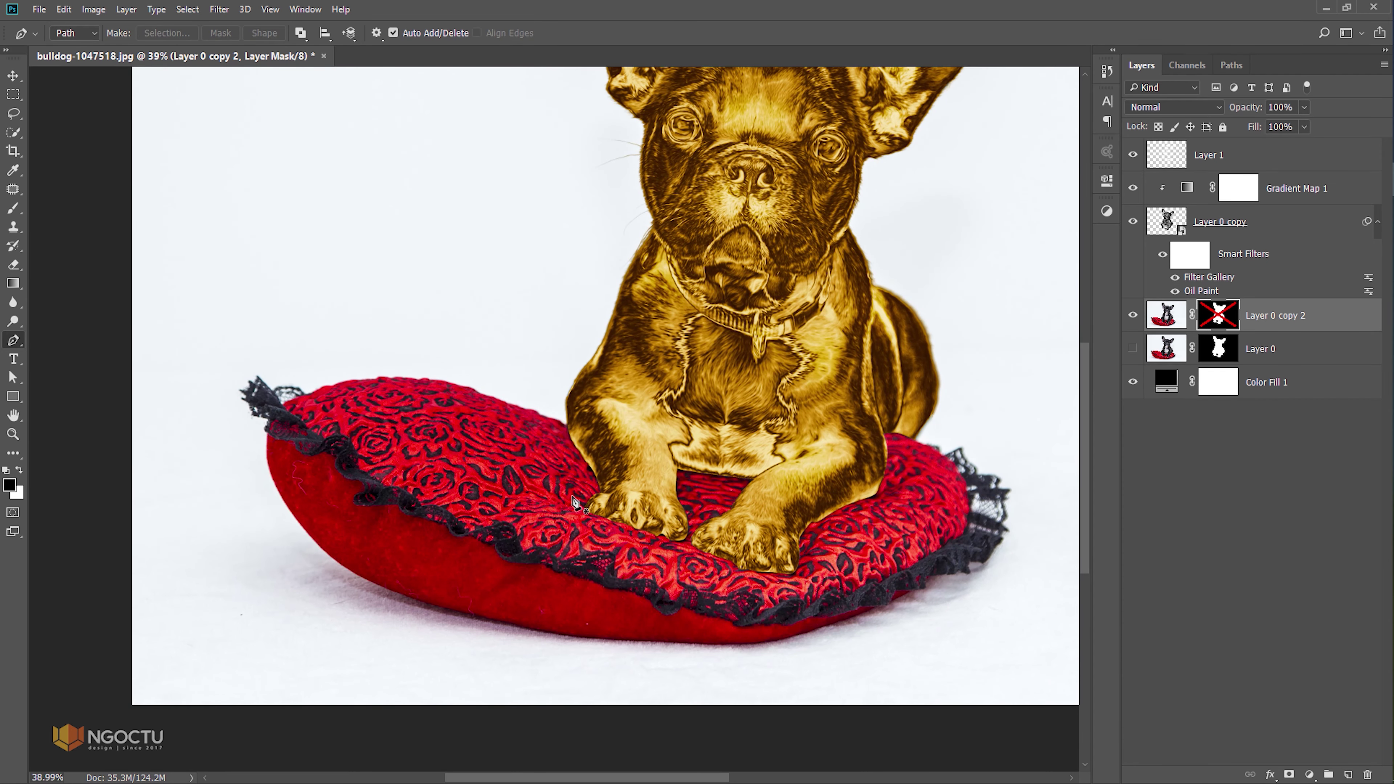
scroll(588, 461, up, 1)
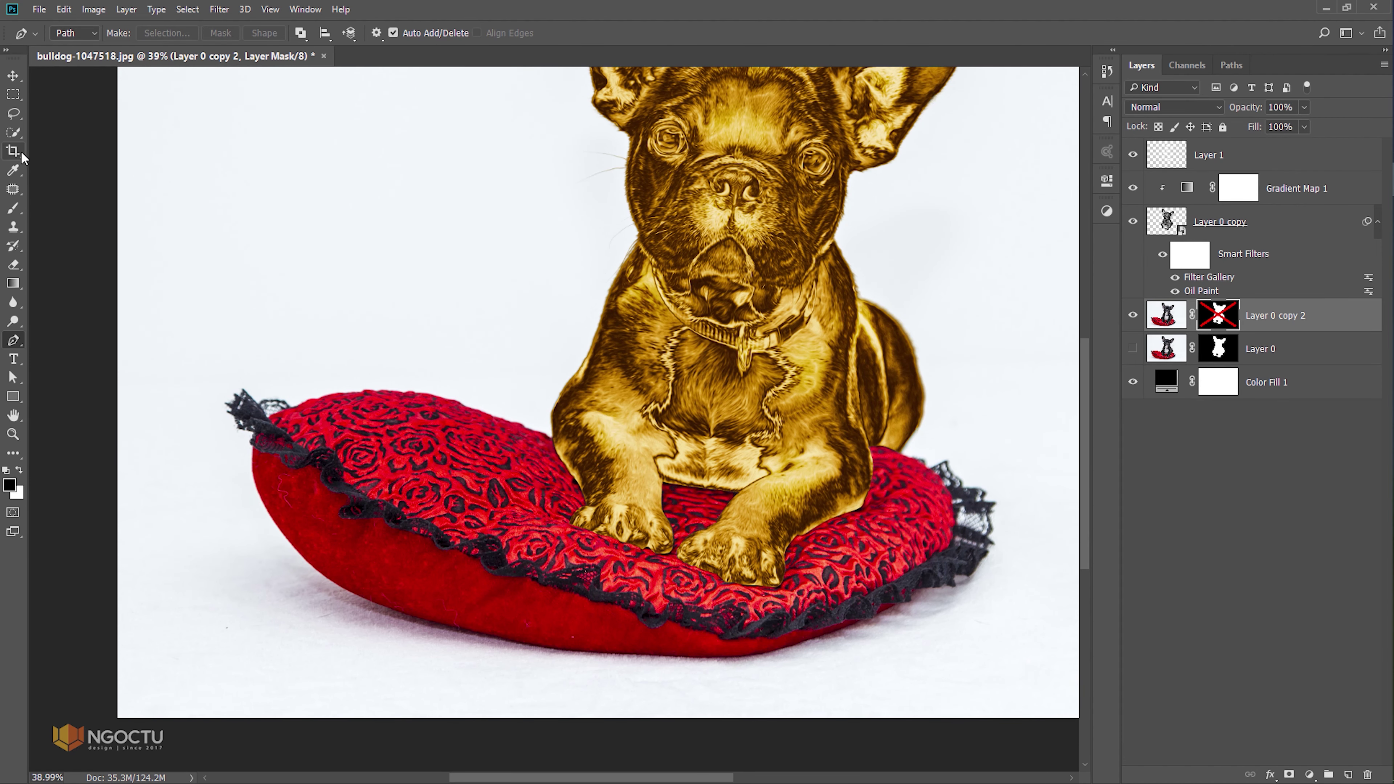
click(12, 134)
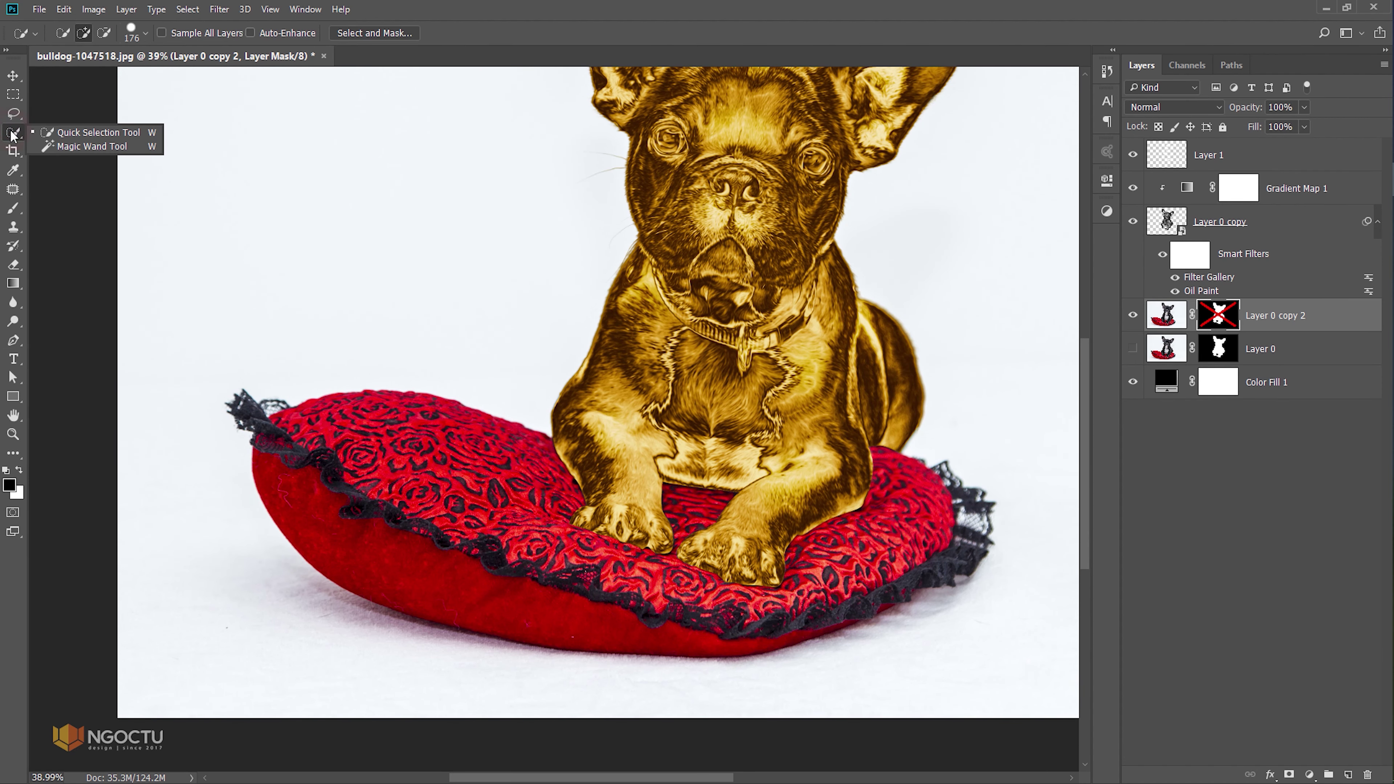
click(78, 131)
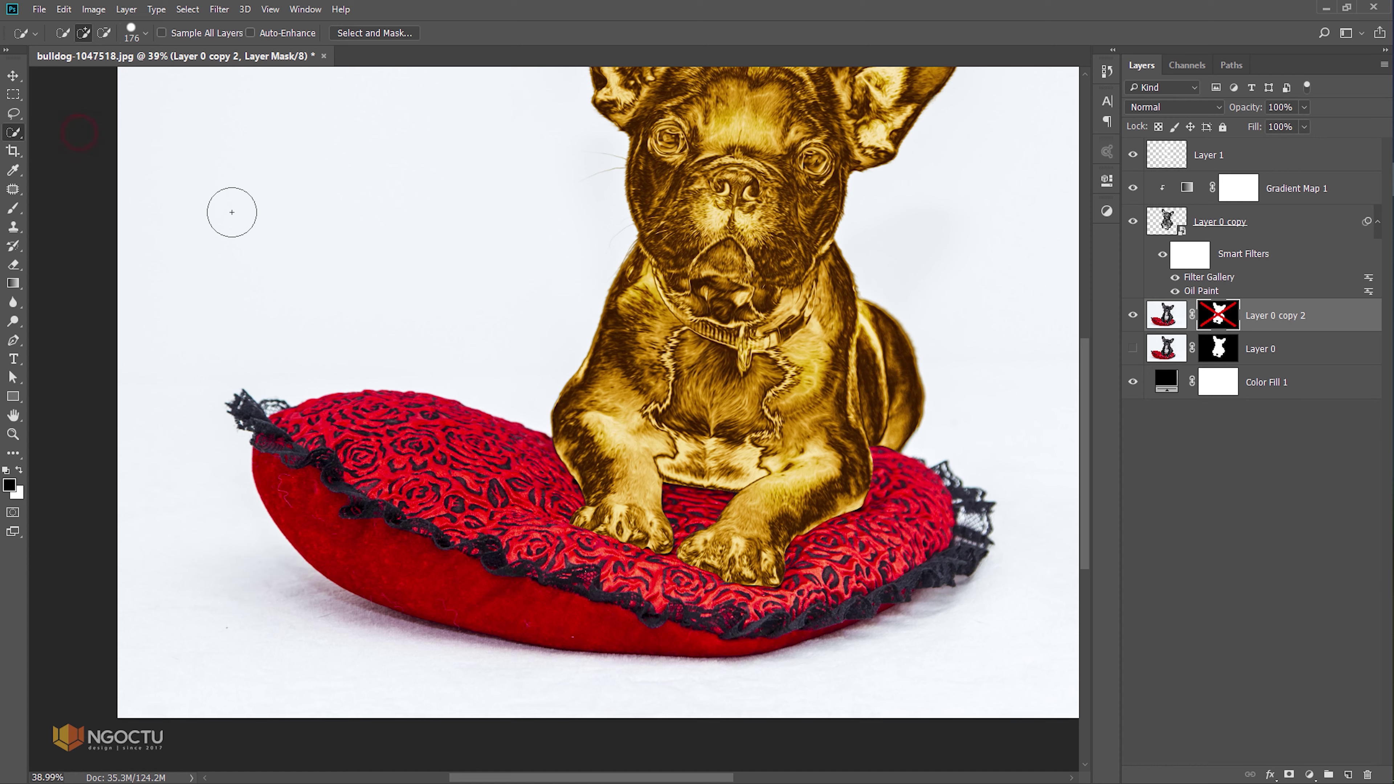
right_click(1220, 312)
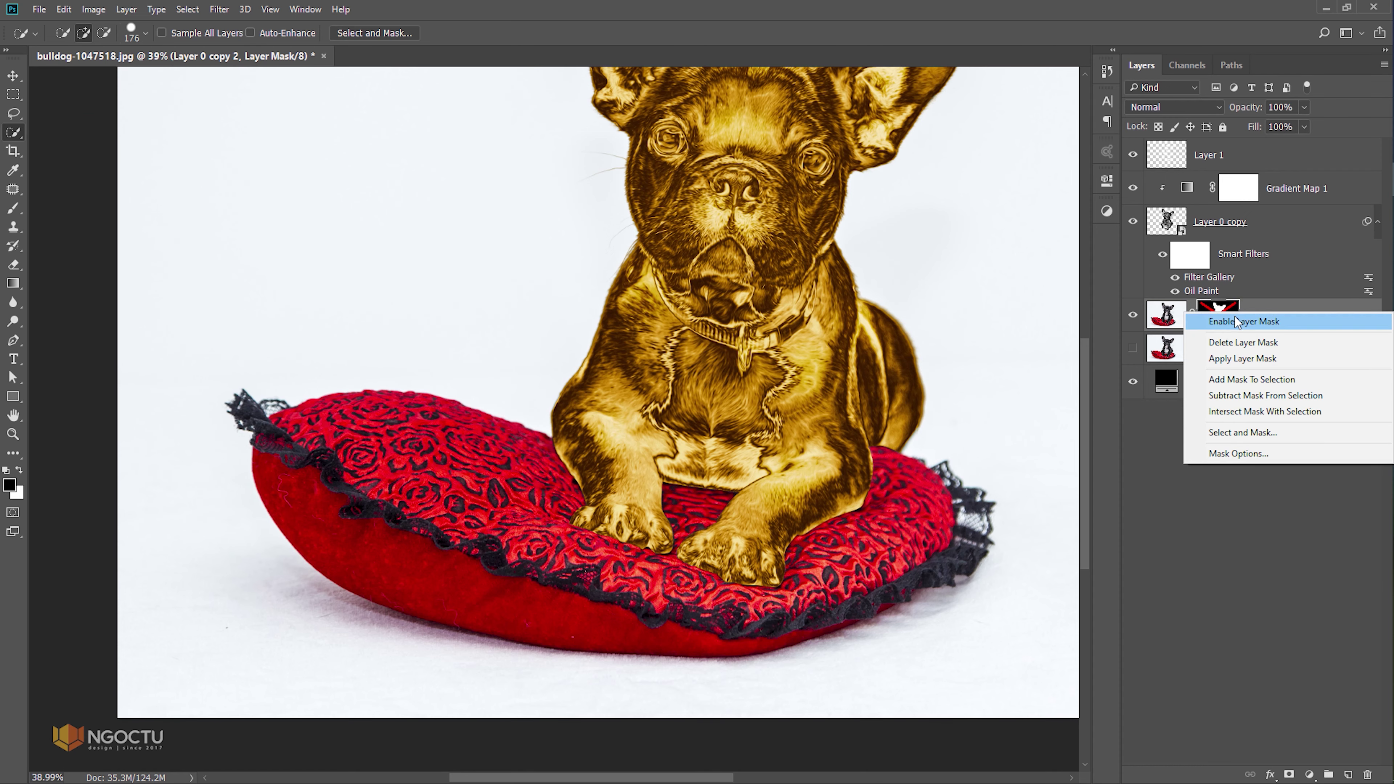
Step: Delete the cushion layer's old mask and start Quick Selecting the cushion and left lace
click(1237, 342)
mouse_move(538, 472)
mouse_down()
mouse_move(335, 437)
mouse_move(650, 587)
mouse_move(895, 537)
mouse_move(802, 549)
mouse_move(741, 525)
mouse_move(738, 502)
mouse_move(663, 493)
mouse_up()
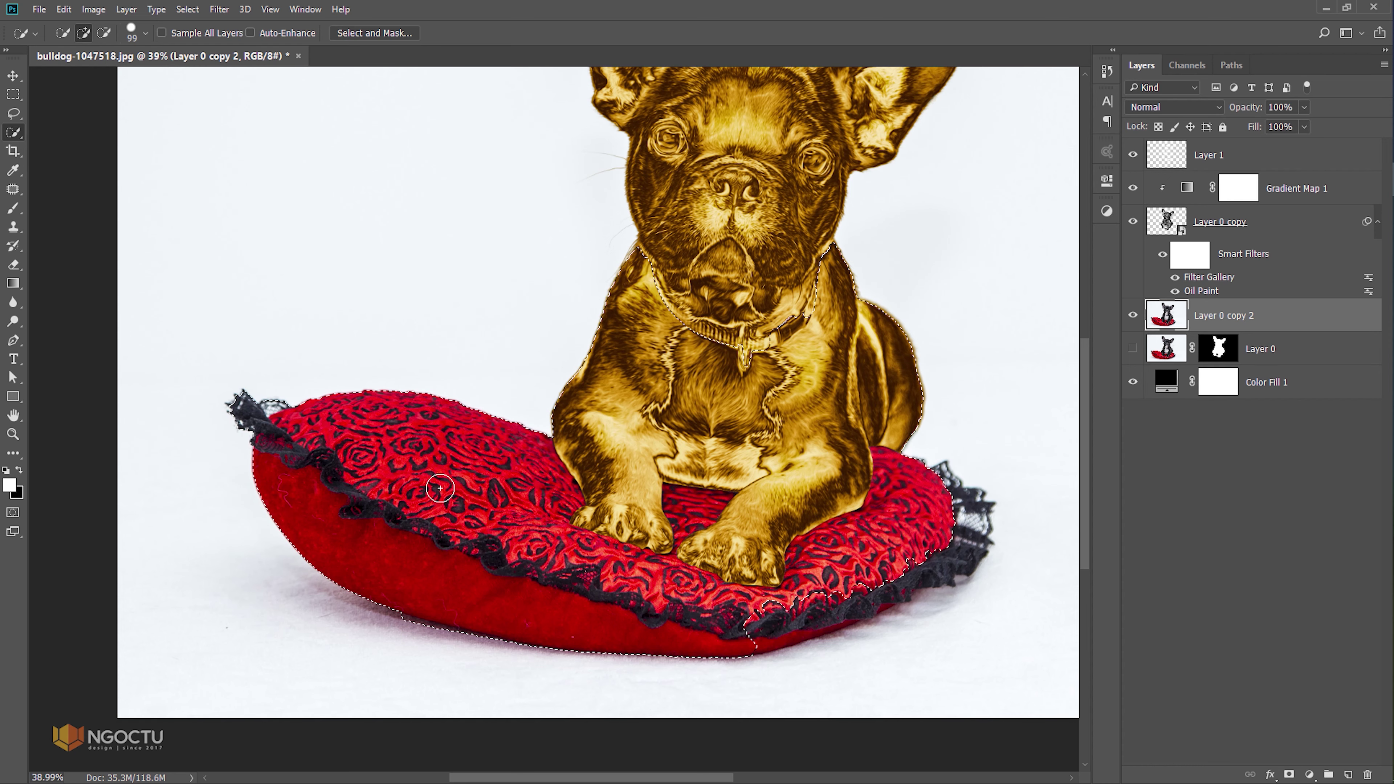
key(z)
drag(235, 411, 285, 412)
key(w)
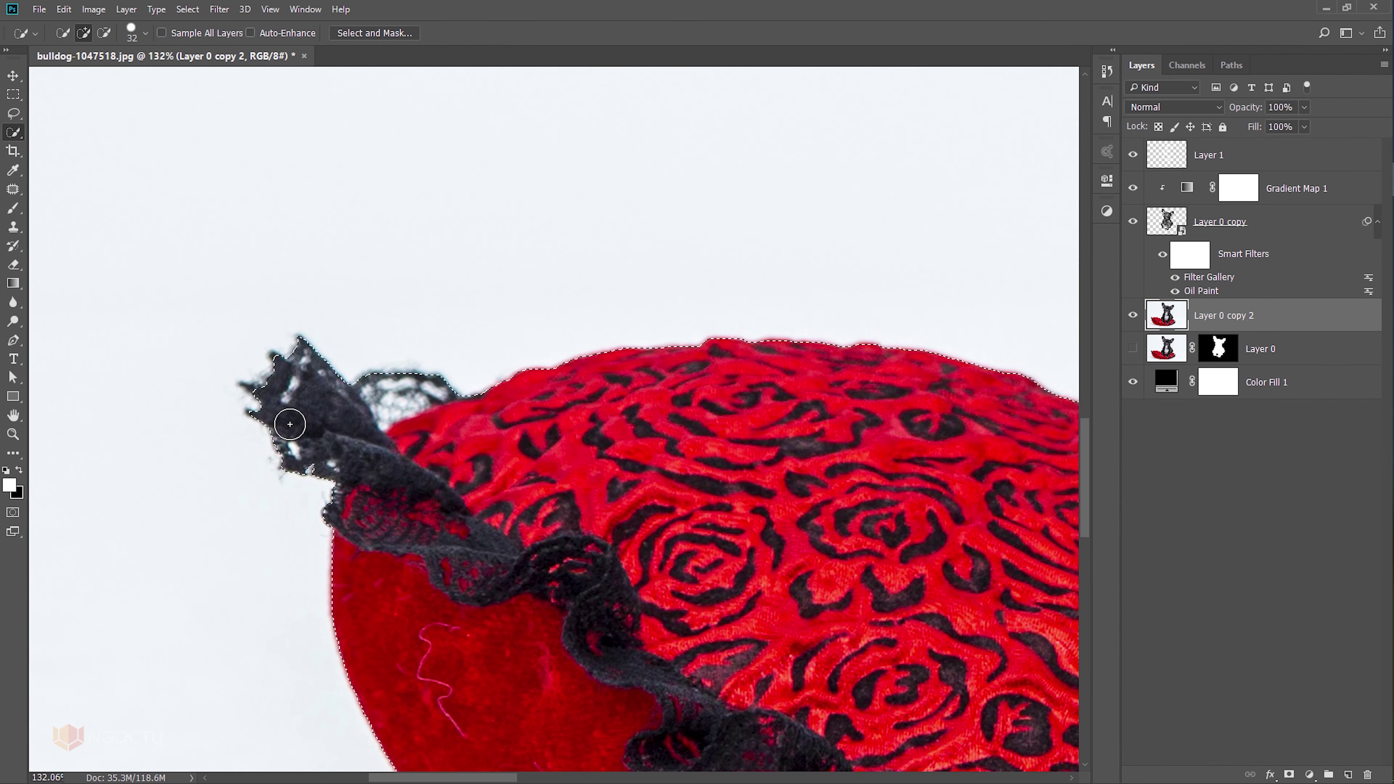
drag(312, 381, 361, 406)
key(w)
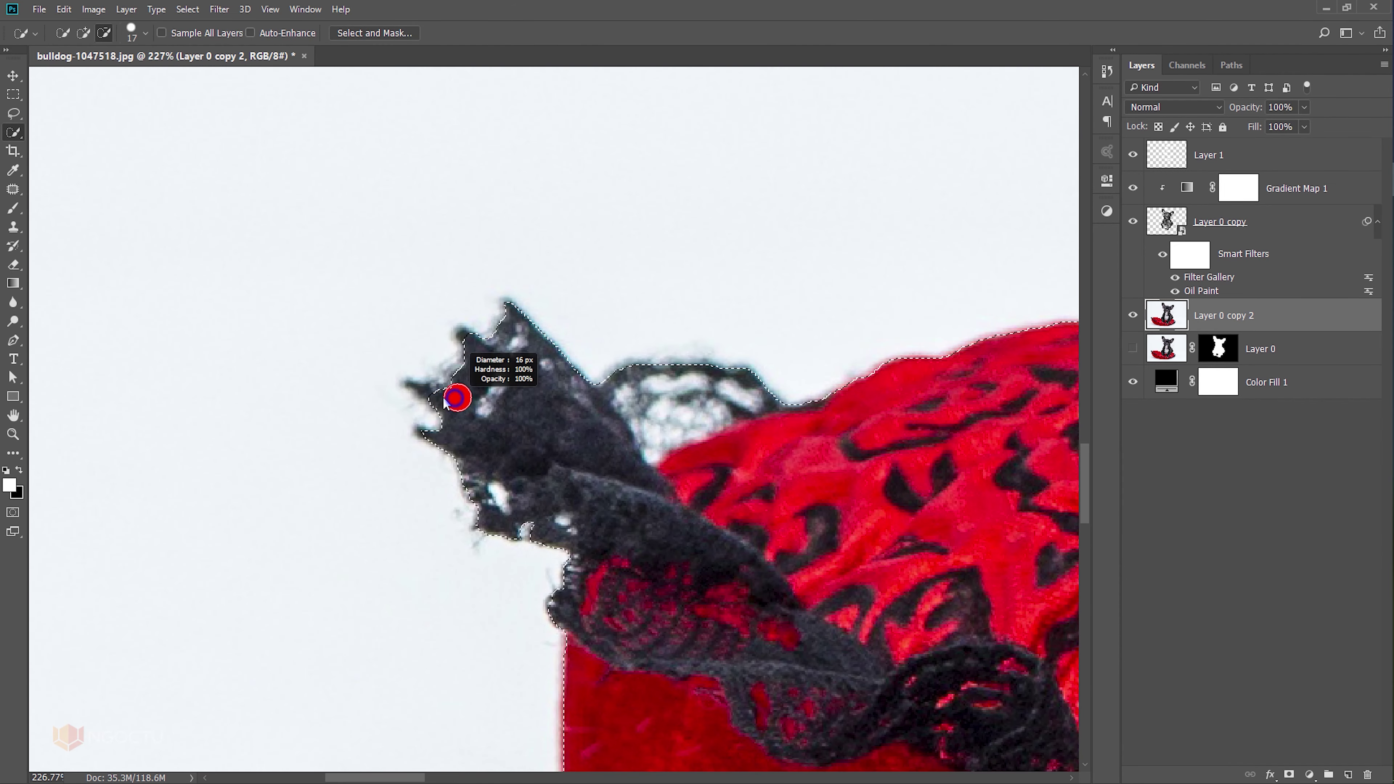
scroll(442, 402, down, 5)
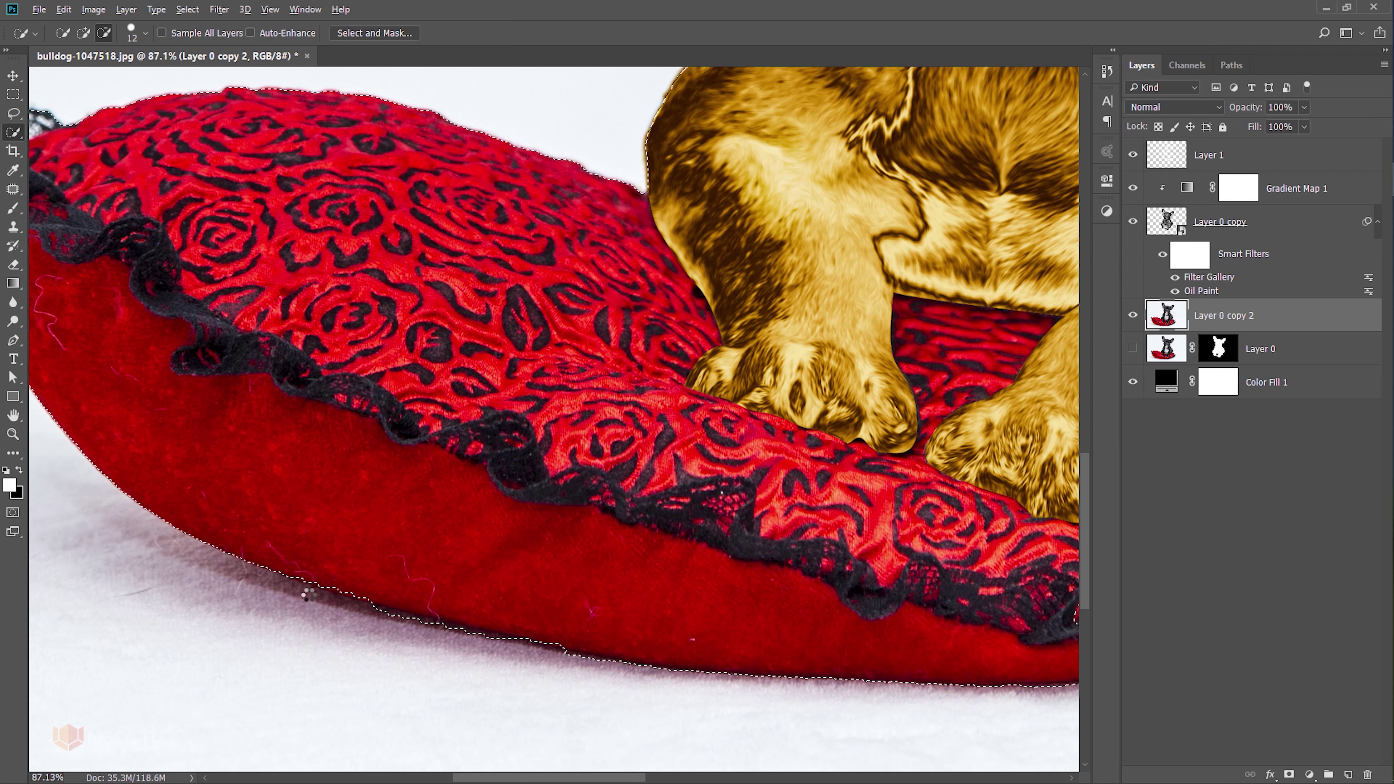
Step: Extend the selection along the bottom edge and right-side lace, then add it as a layer mask
drag(308, 596, 460, 632)
drag(722, 591, 530, 551)
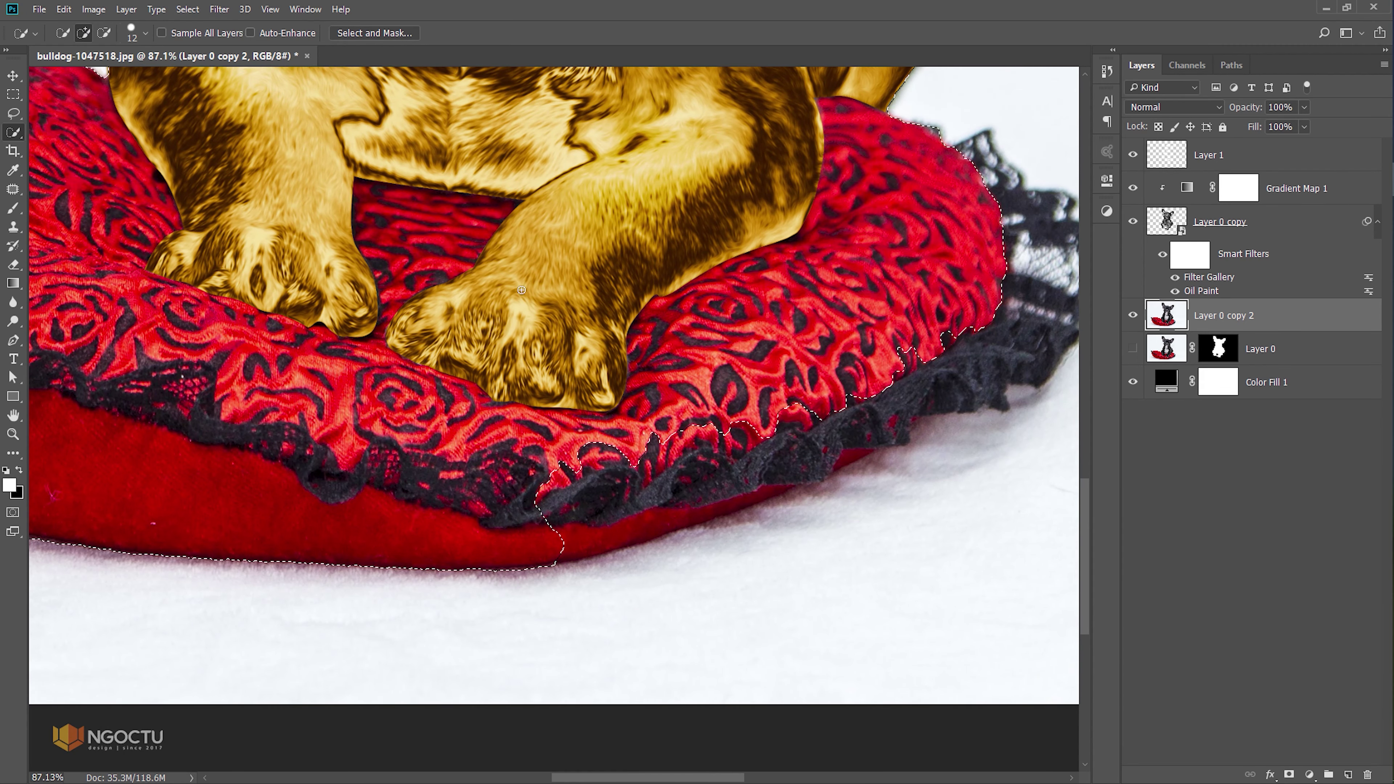
scroll(511, 321, down, 2)
drag(934, 198, 983, 341)
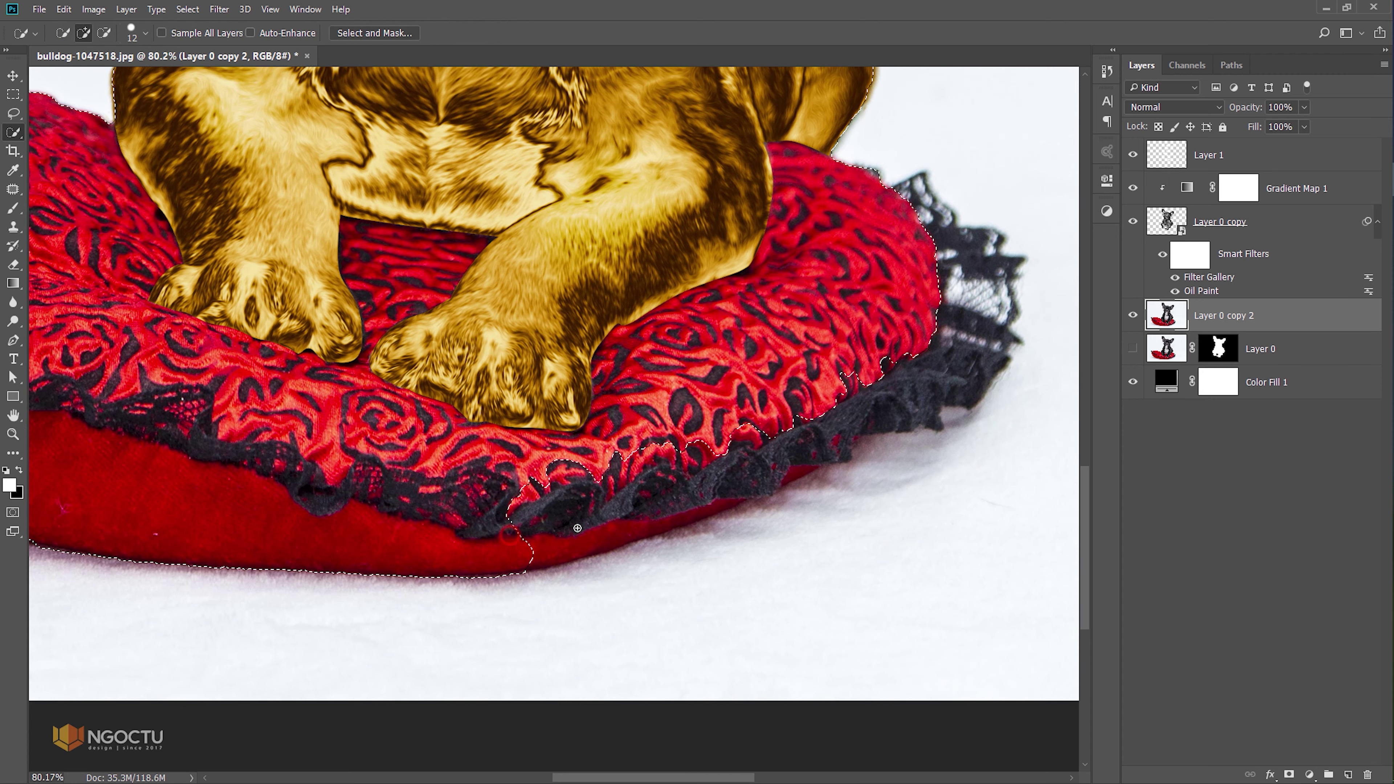
scroll(888, 298, down, 5)
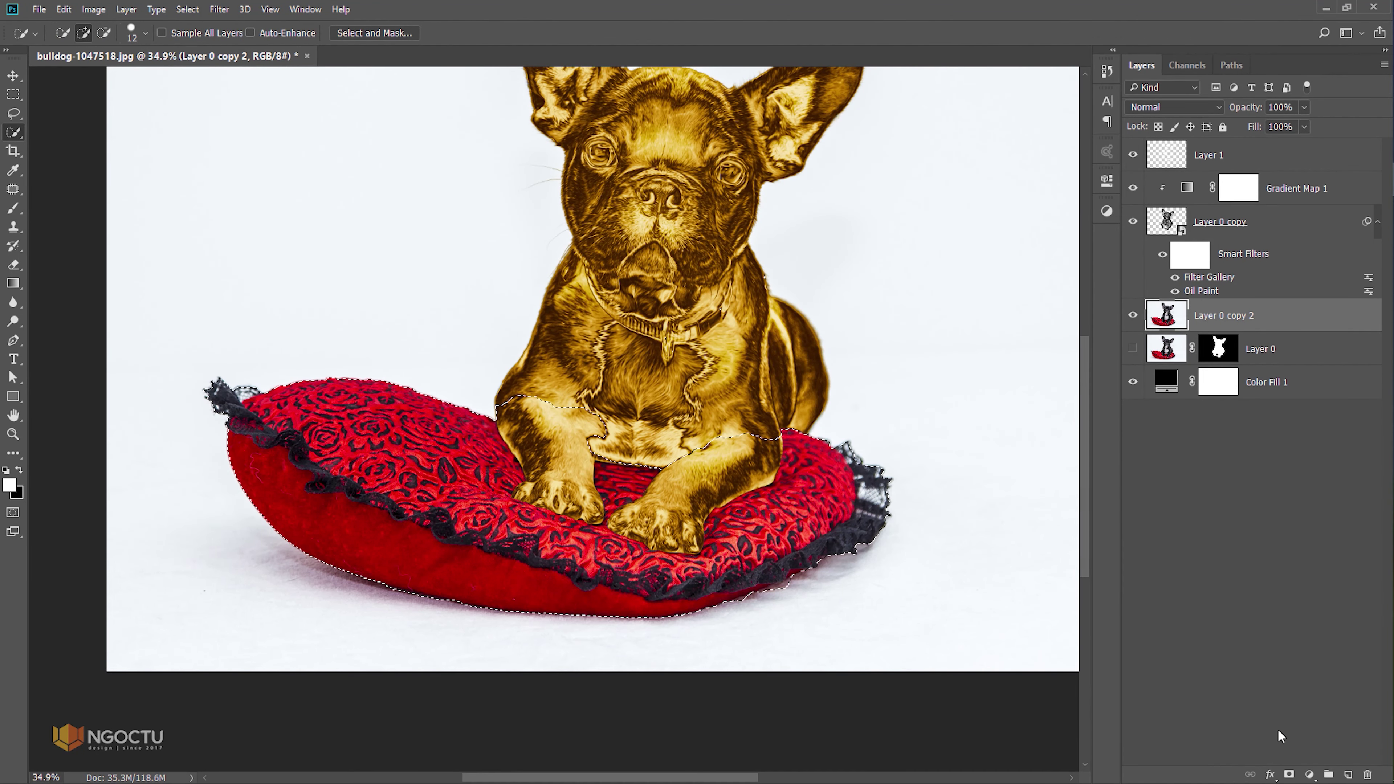
click(1289, 774)
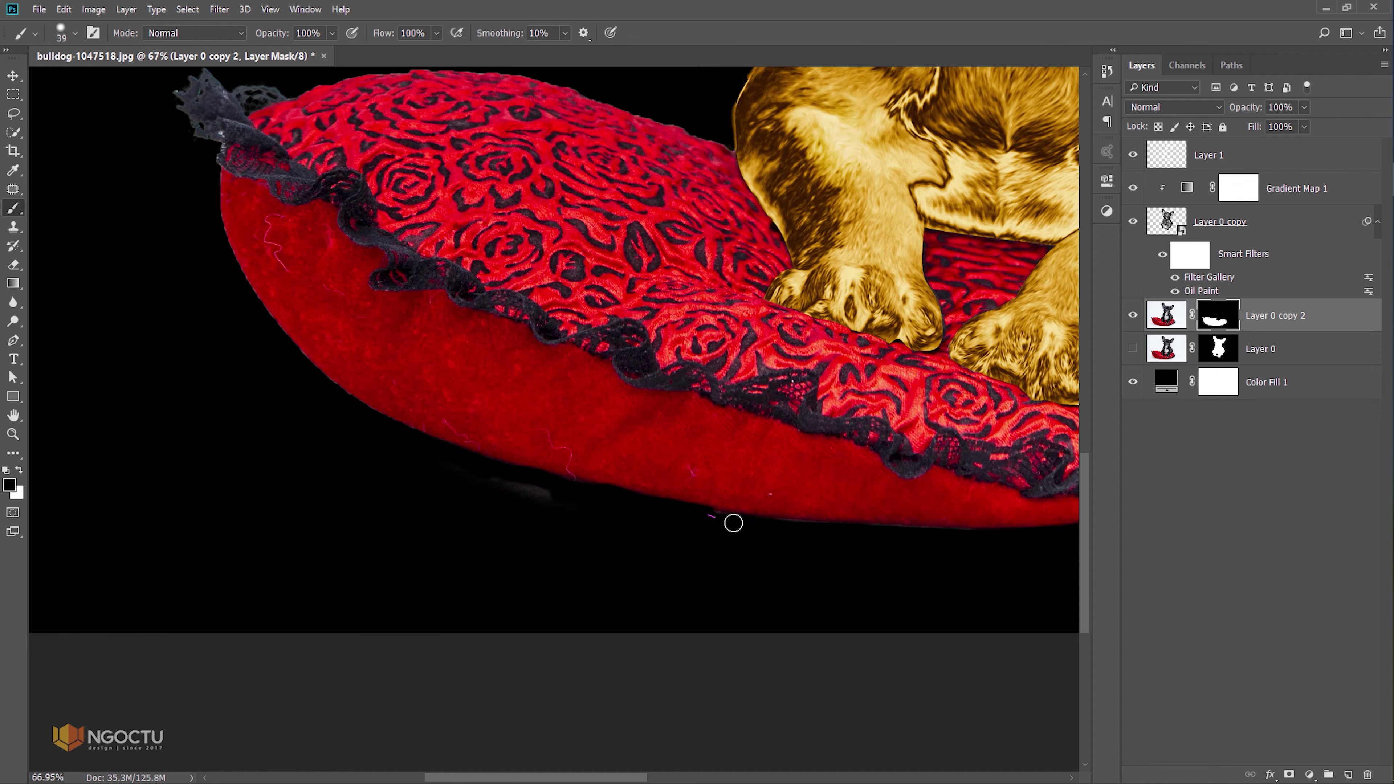
Step: Fit the whole image on screen with Ctrl+0 and return to the Move tool
key(ctrl+0)
key(v)
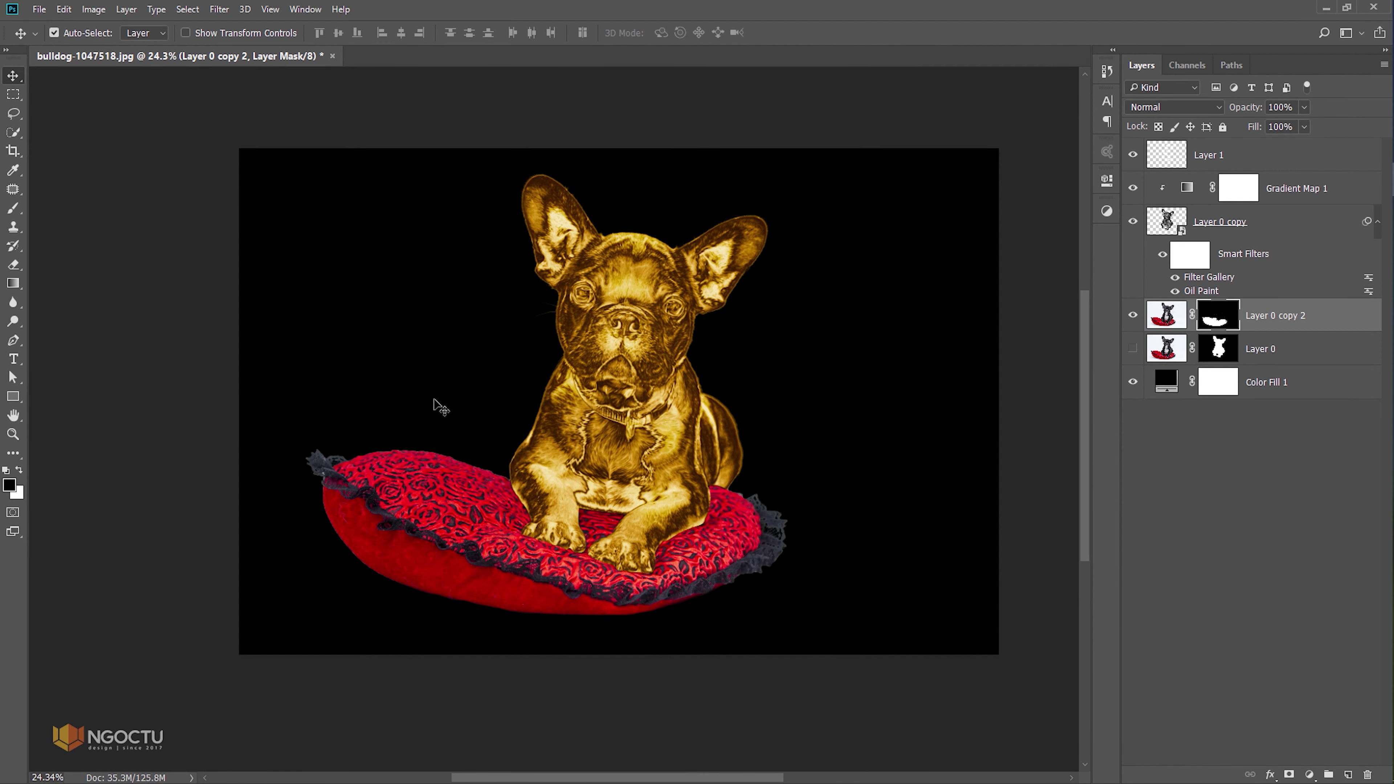
Step: Add a new layer above Color Fill 1 and set the foreground colour to golden #ffb400
click(1297, 384)
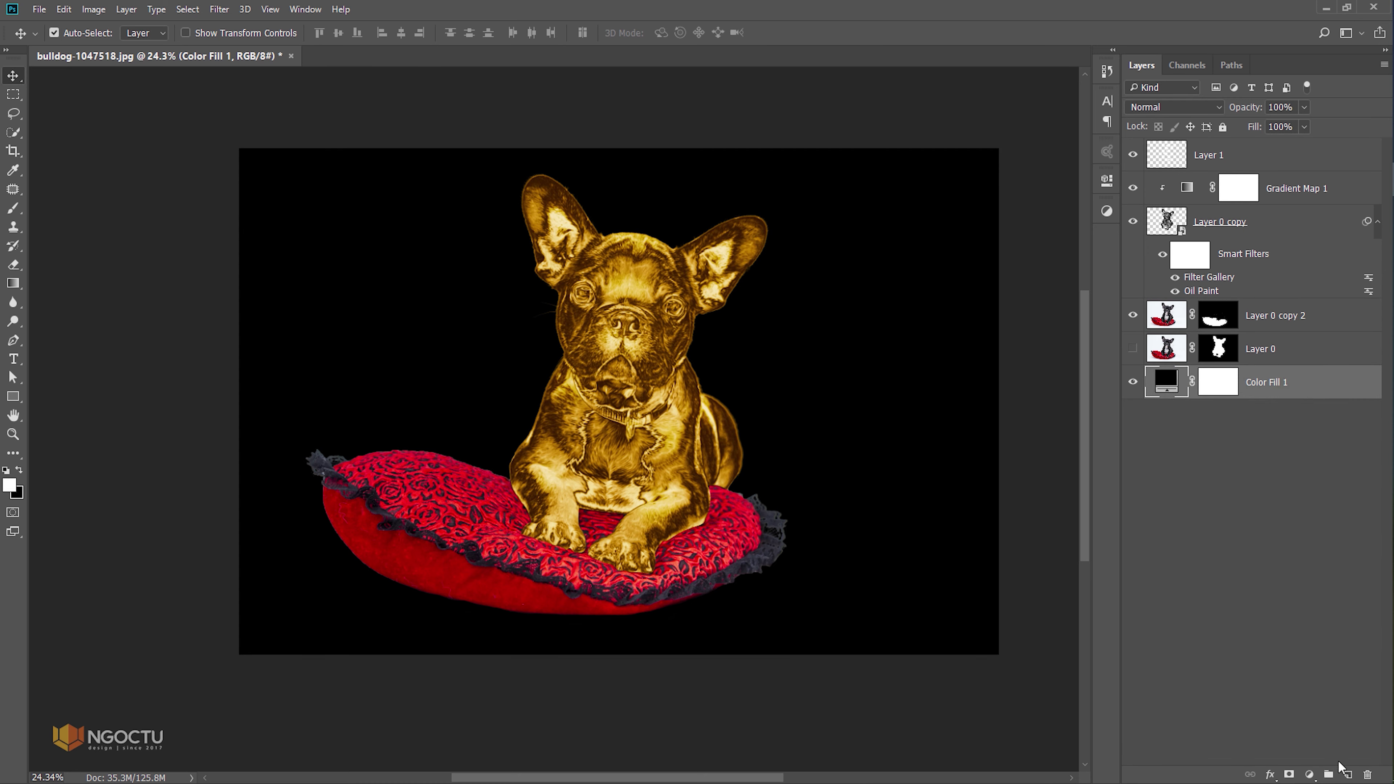
click(1348, 775)
key(b)
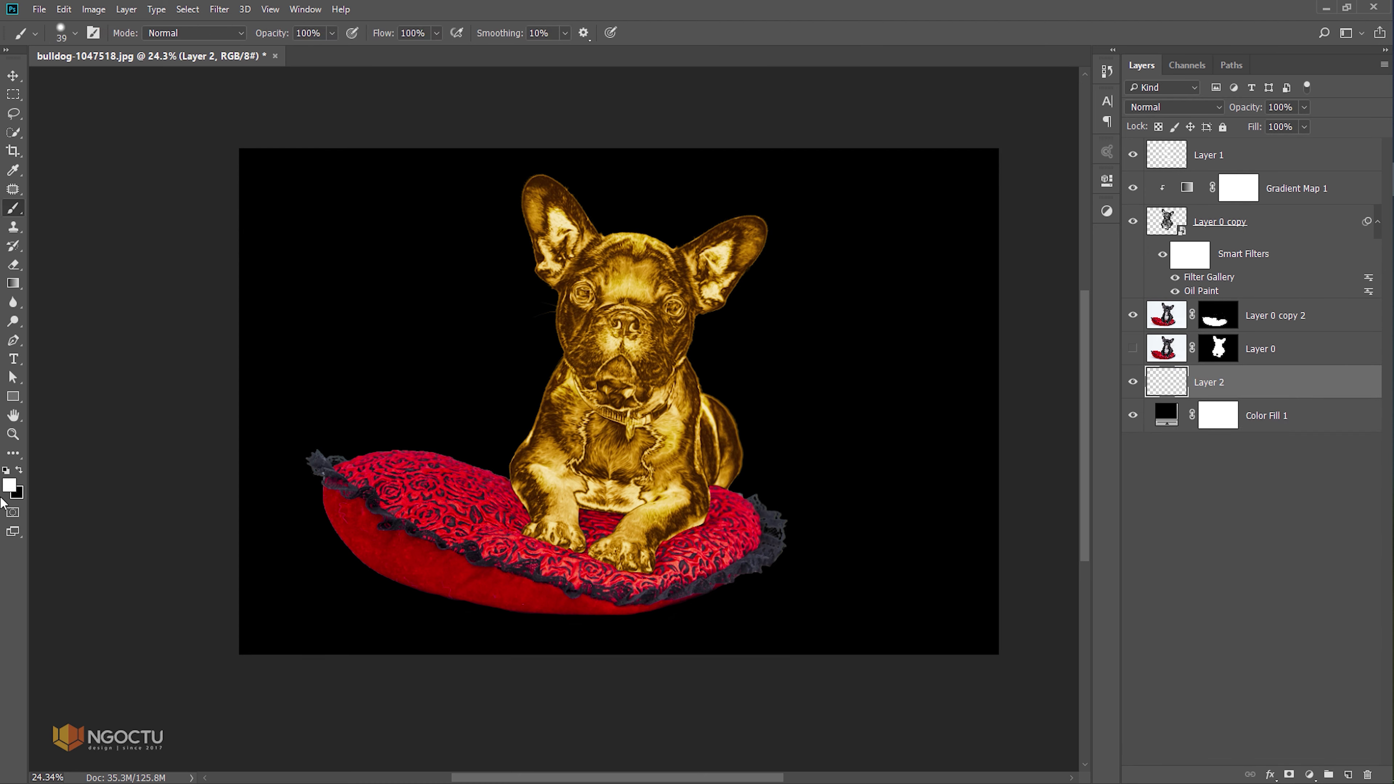
click(9, 485)
drag(870, 314, 863, 297)
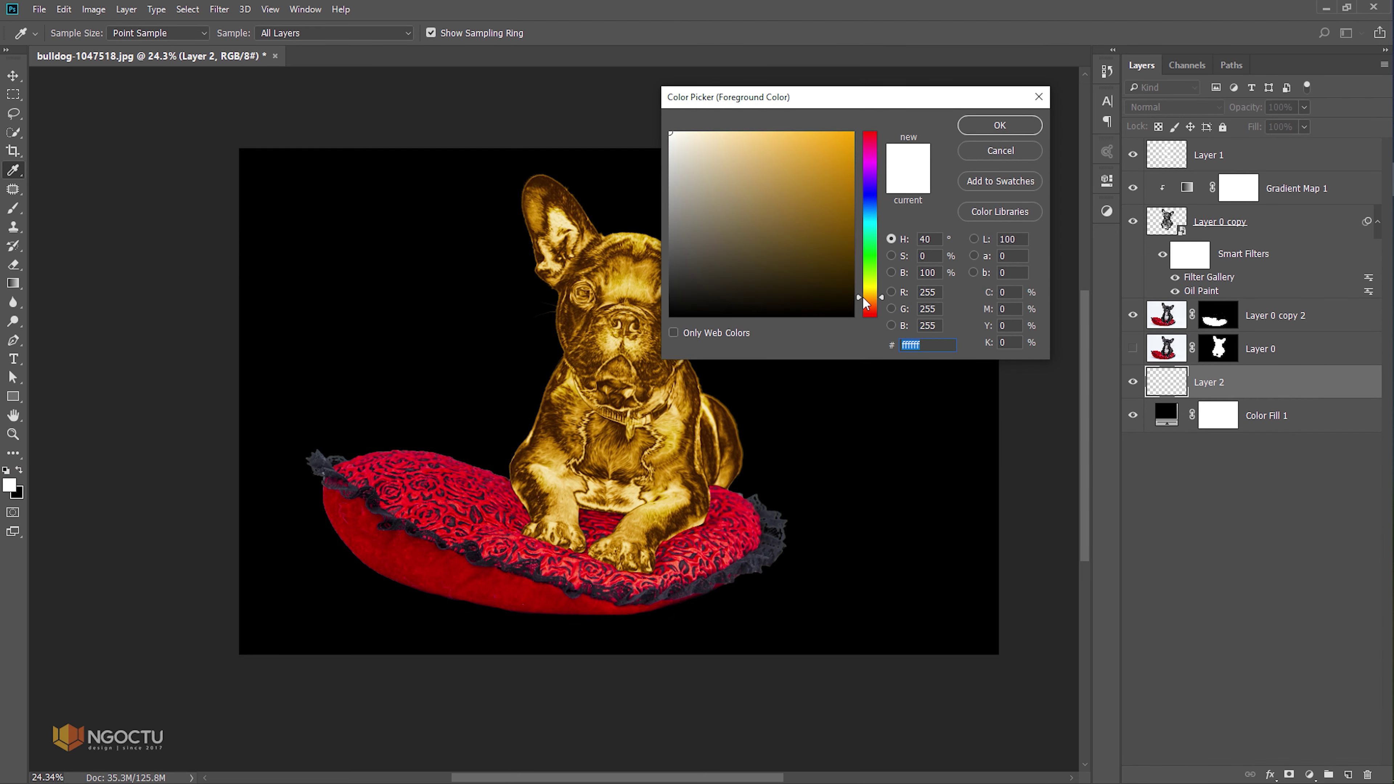
drag(804, 182, 853, 133)
click(870, 295)
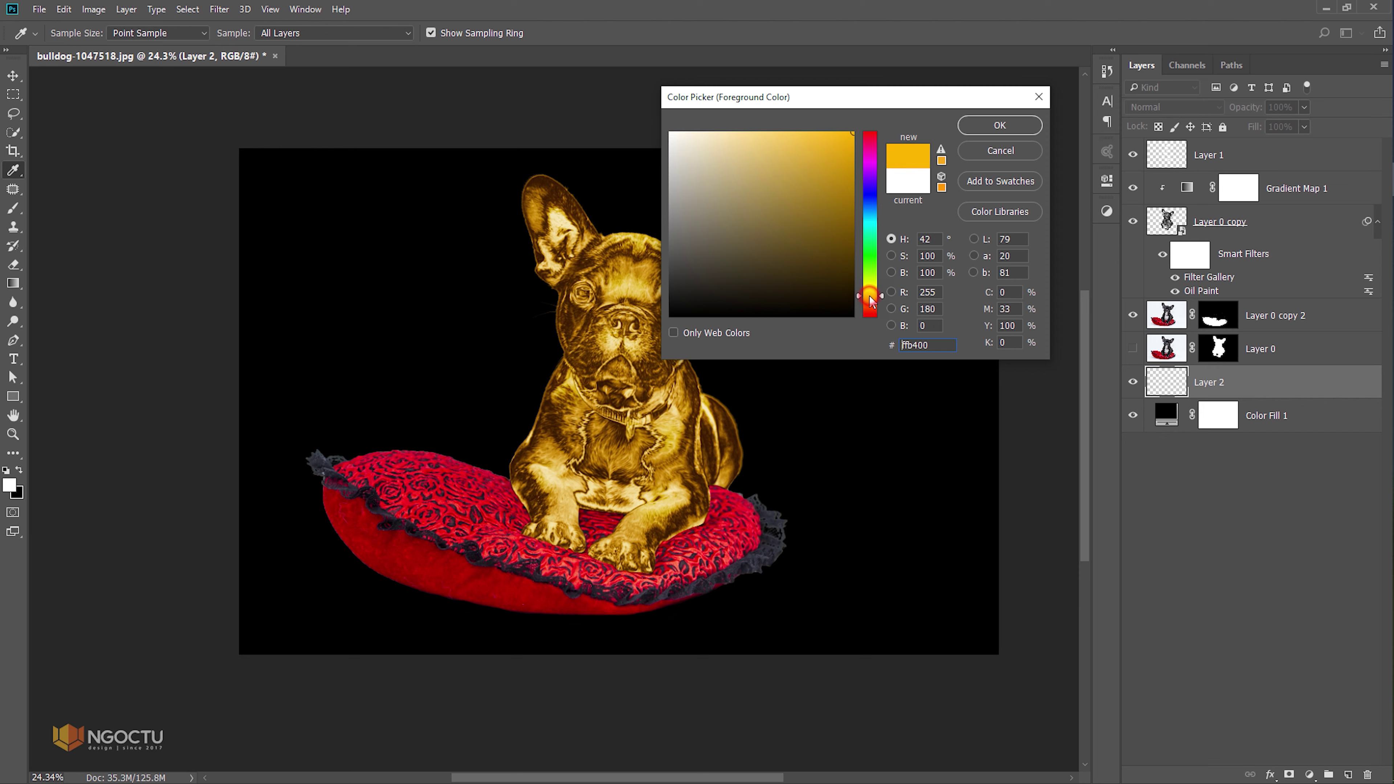
click(999, 125)
Step: Paint a soft golden glow beside the dog with a huge 0% hardness brush
key(b)
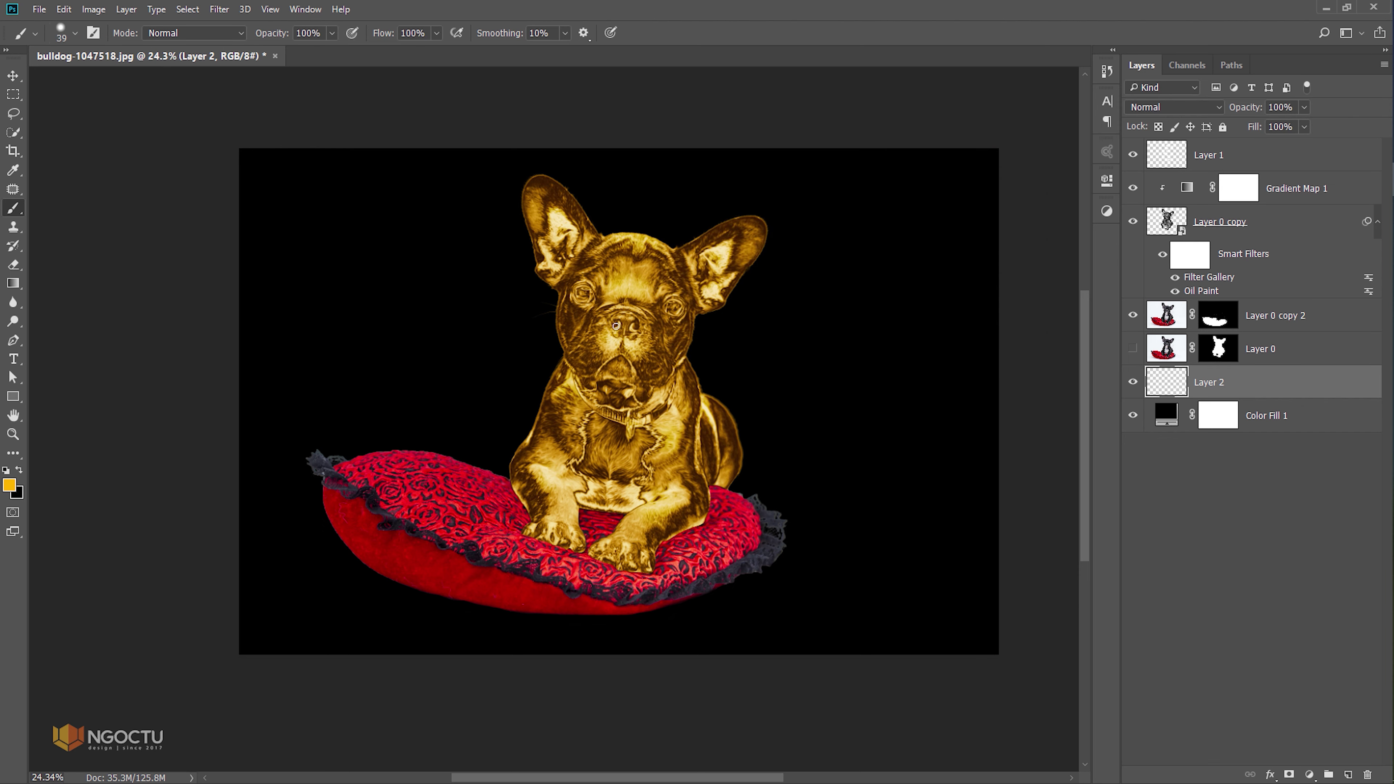
right_click(461, 289)
drag(555, 357, 538, 358)
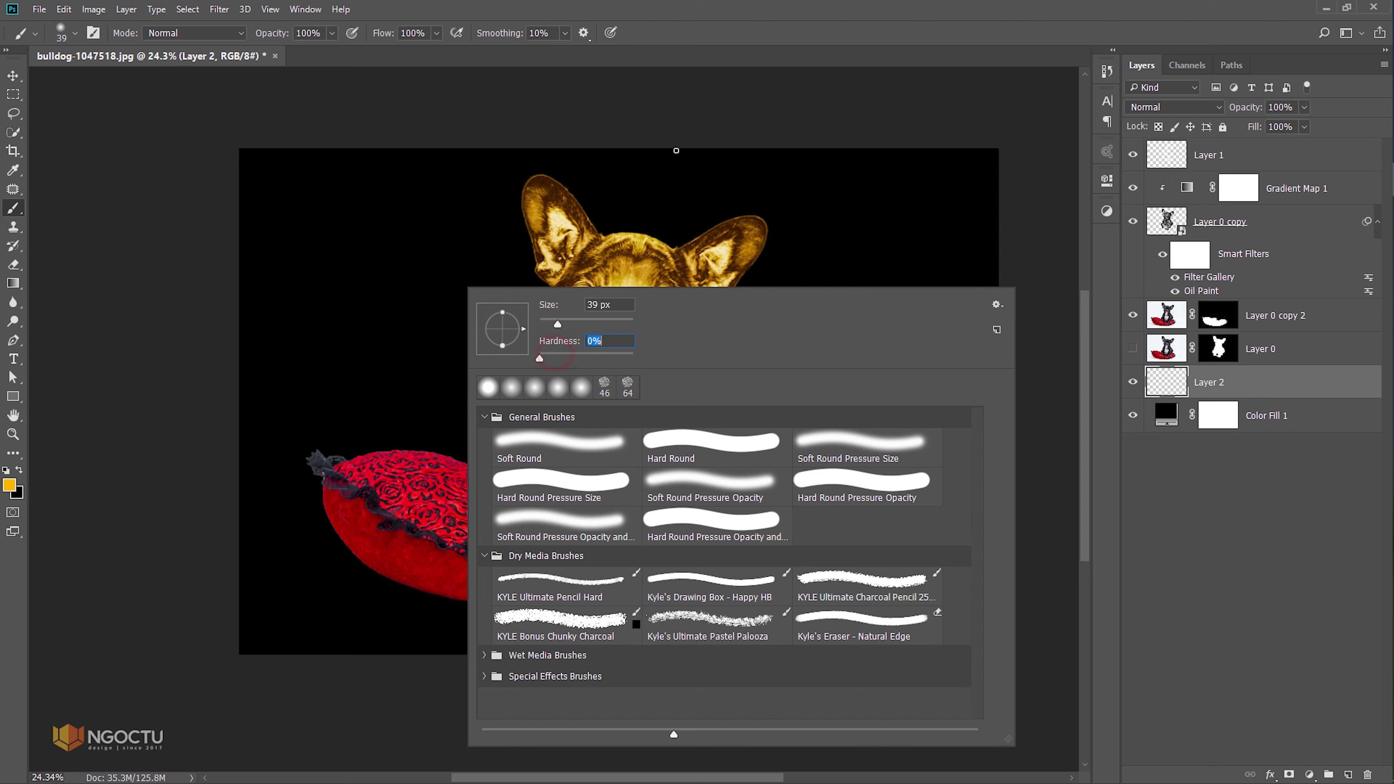
key(Return)
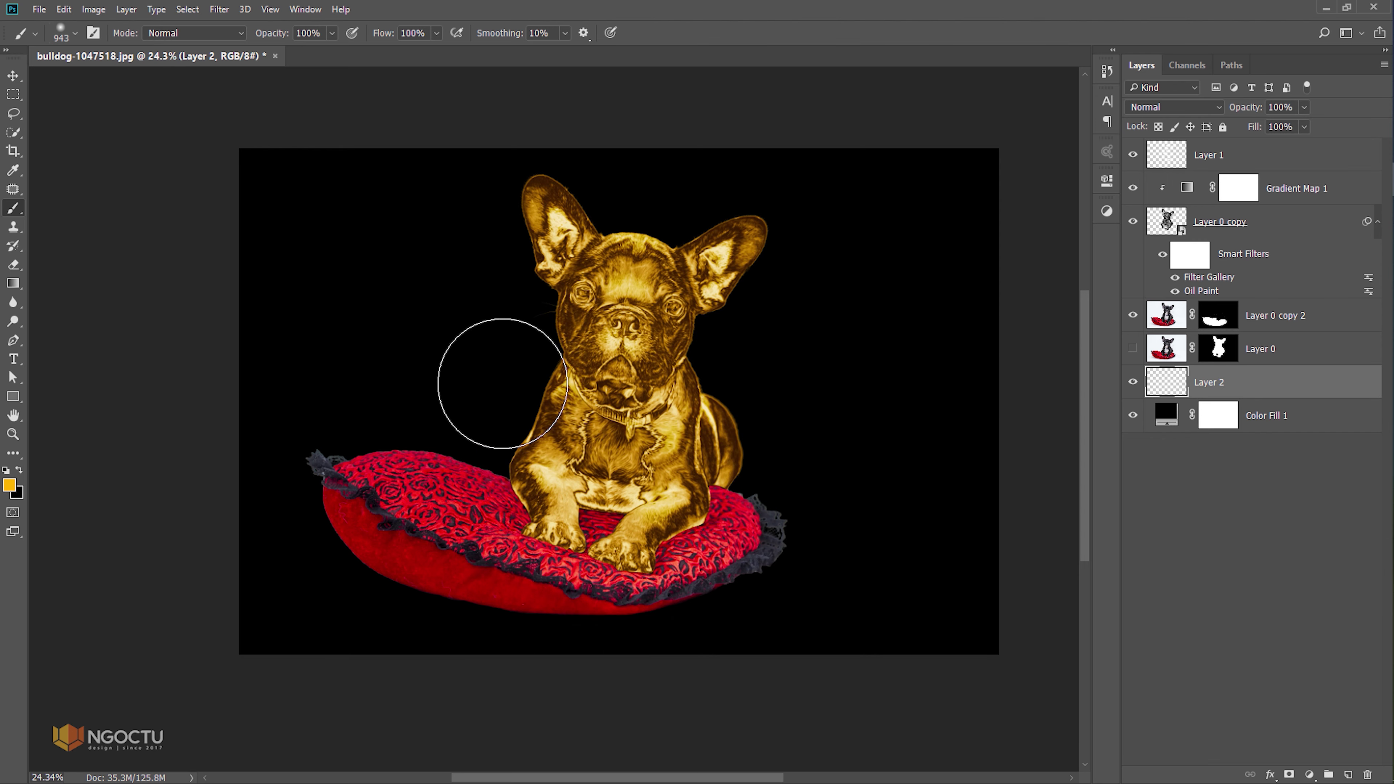
click(503, 383)
Step: Enlarge and centre the glow behind the dog, then lower Layer 2 opacity to 21%
key(ctrl+t)
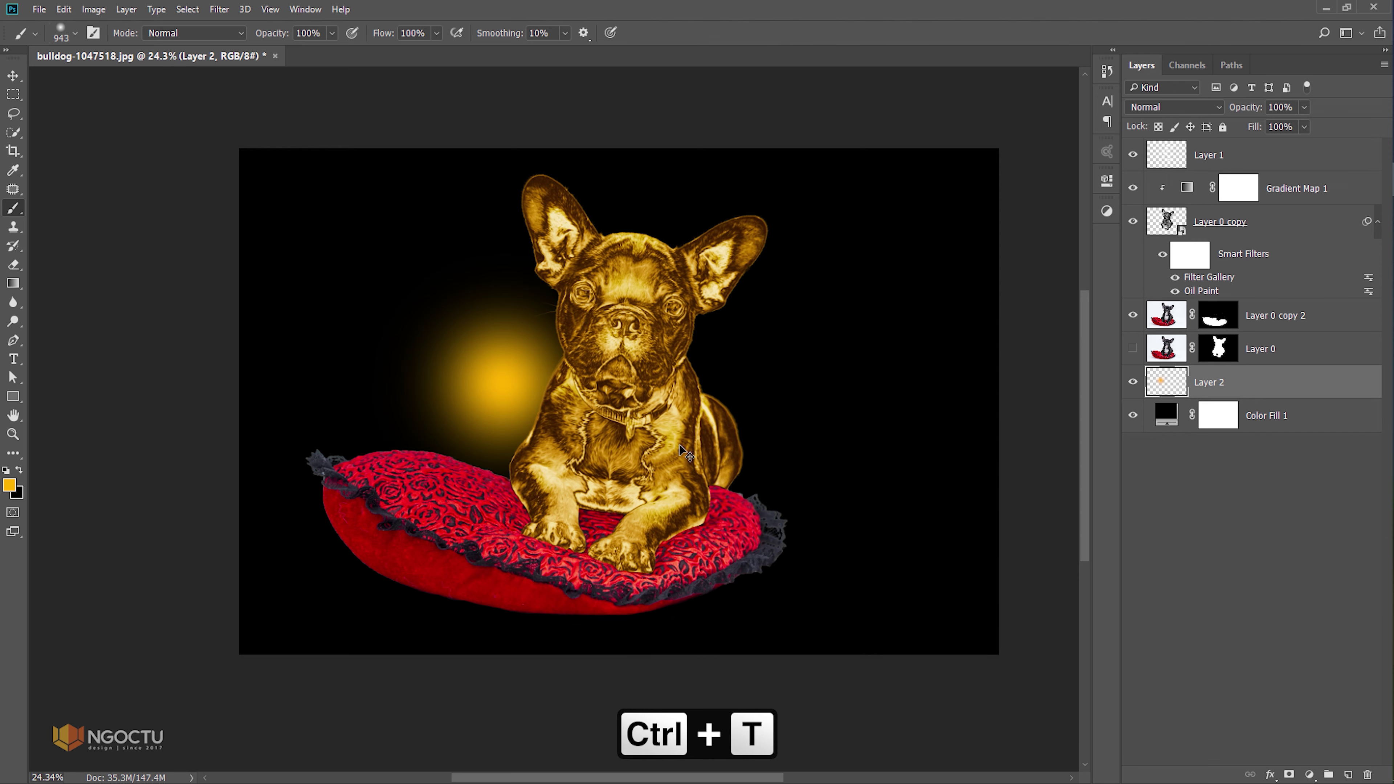
drag(639, 252, 735, 147)
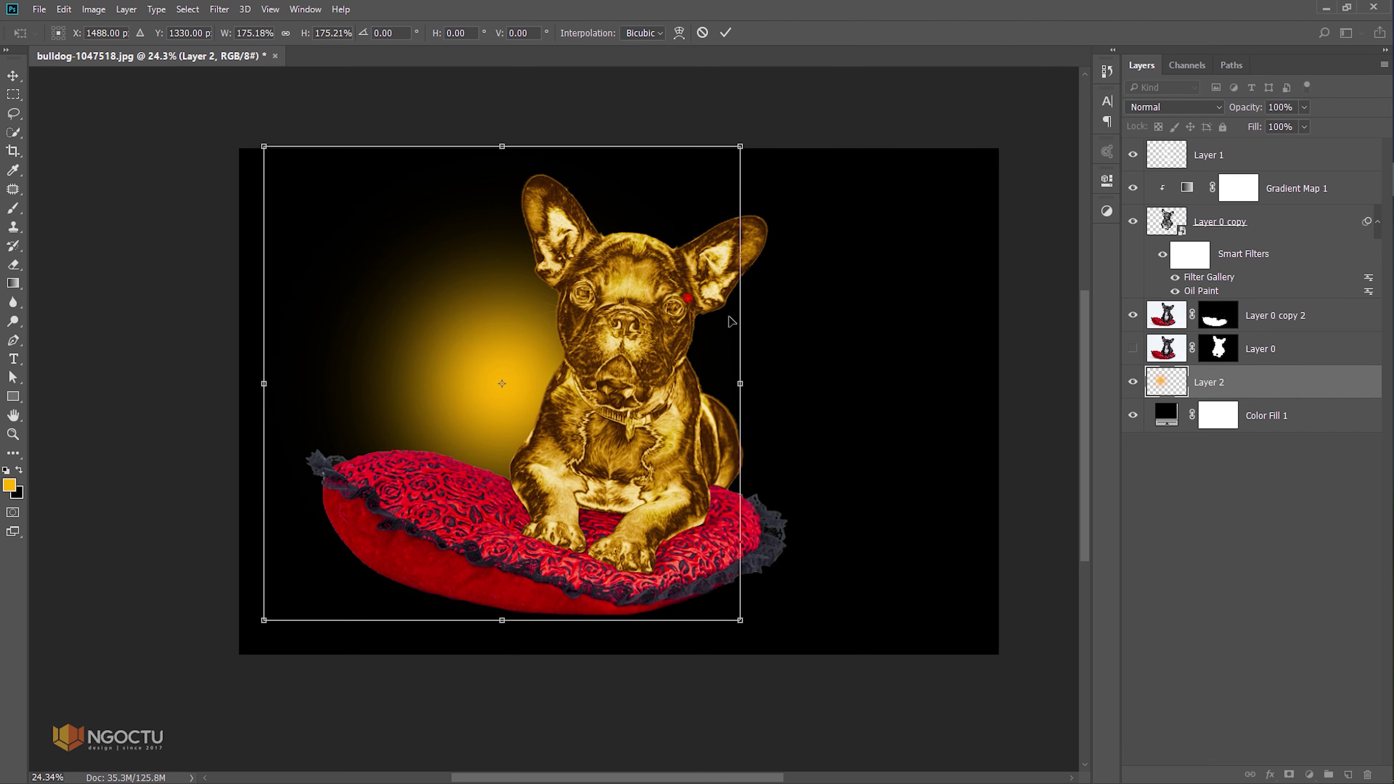
drag(690, 298, 791, 364)
drag(832, 443, 838, 447)
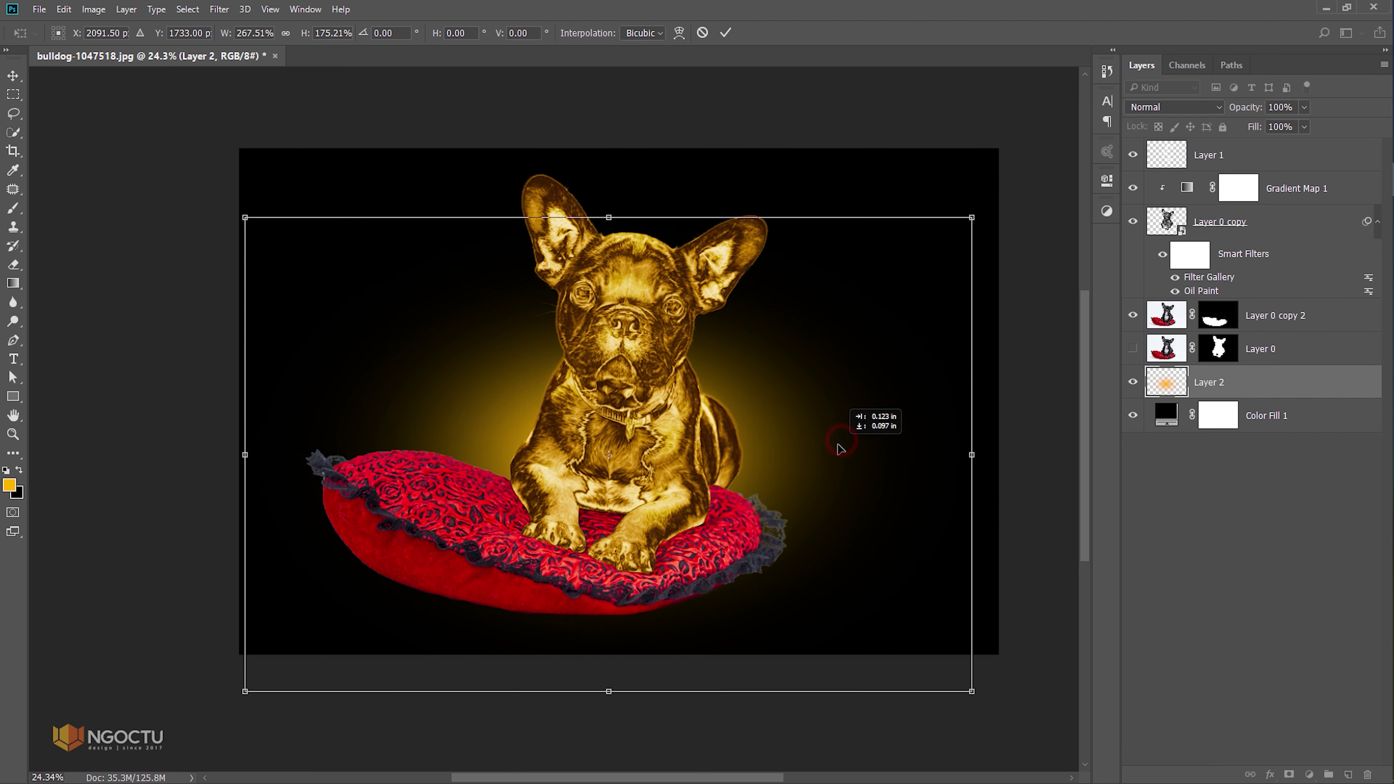
drag(609, 218, 609, 205)
drag(708, 305, 717, 313)
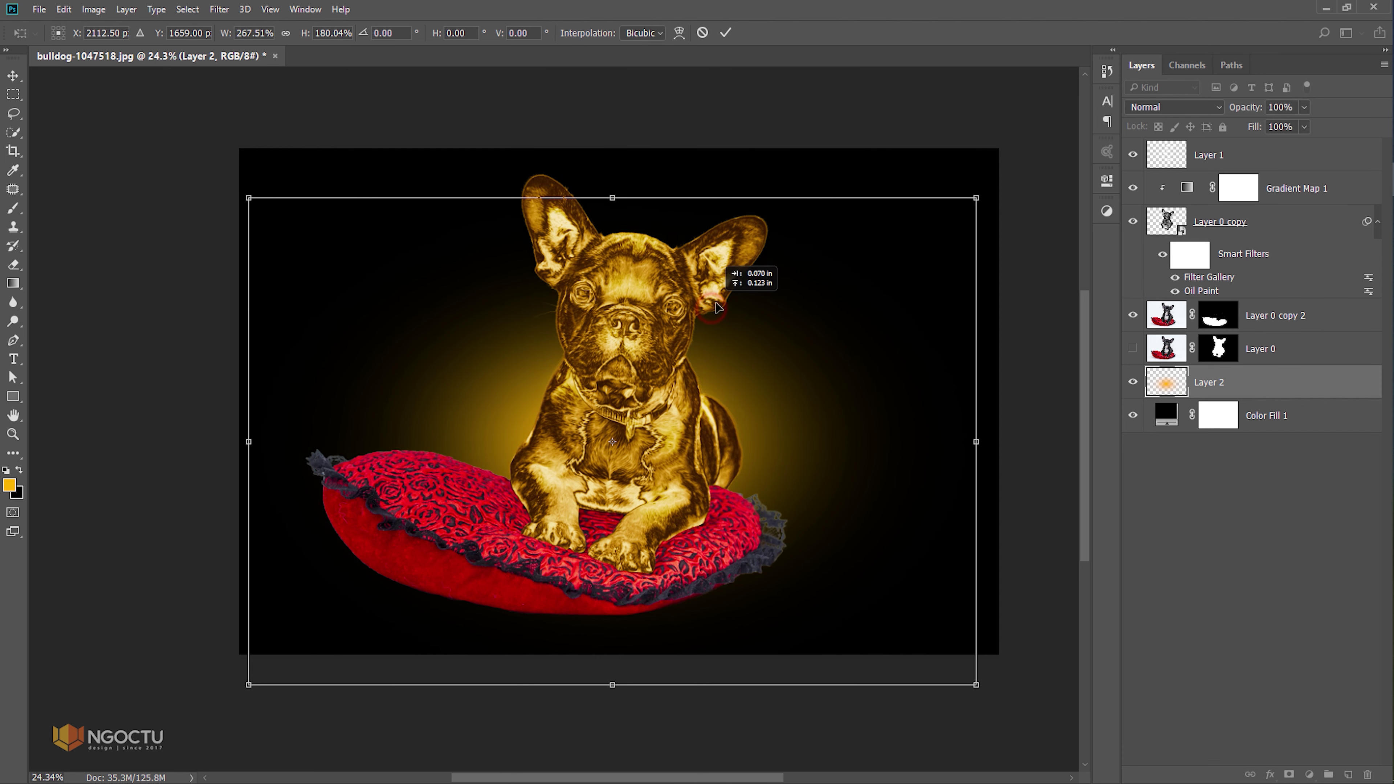
key(Return)
drag(1246, 107, 1190, 122)
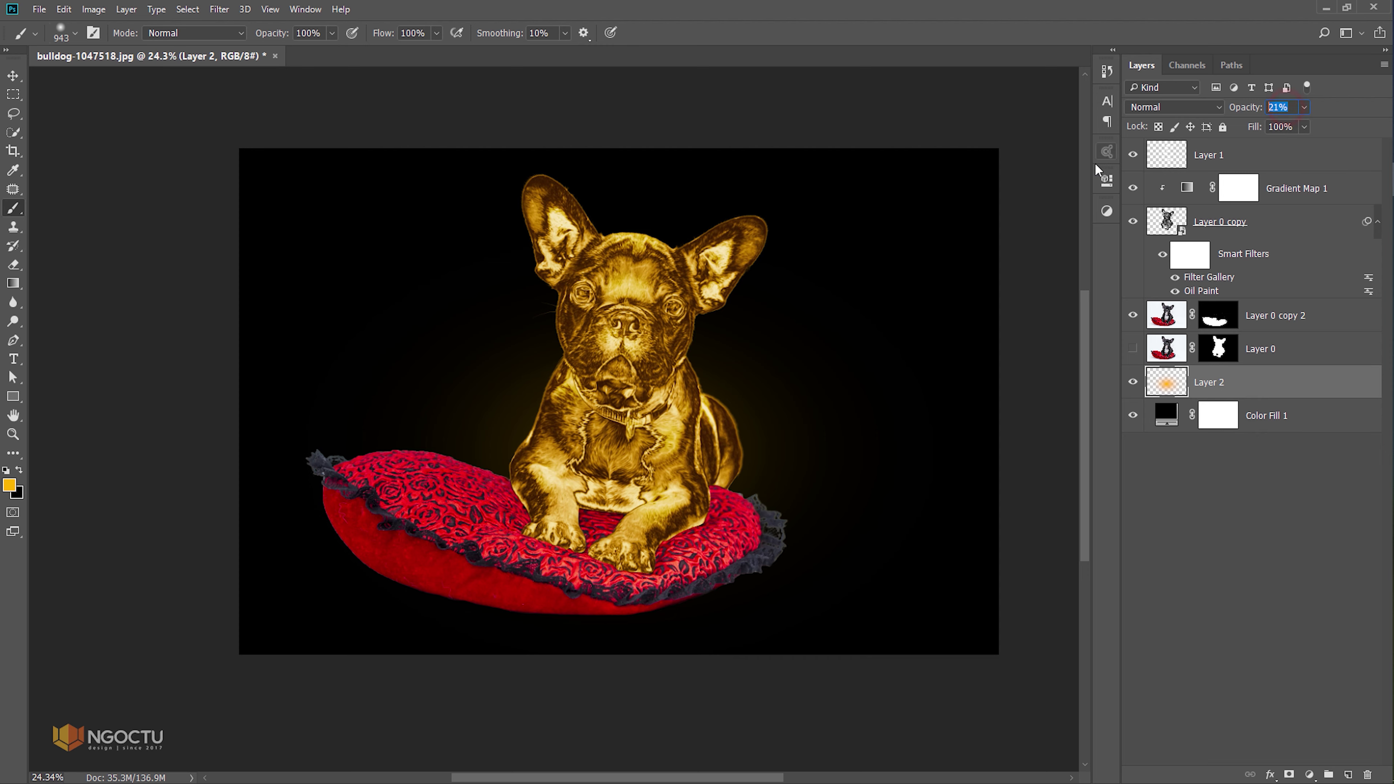
click(1184, 442)
scroll(749, 404, up, 2)
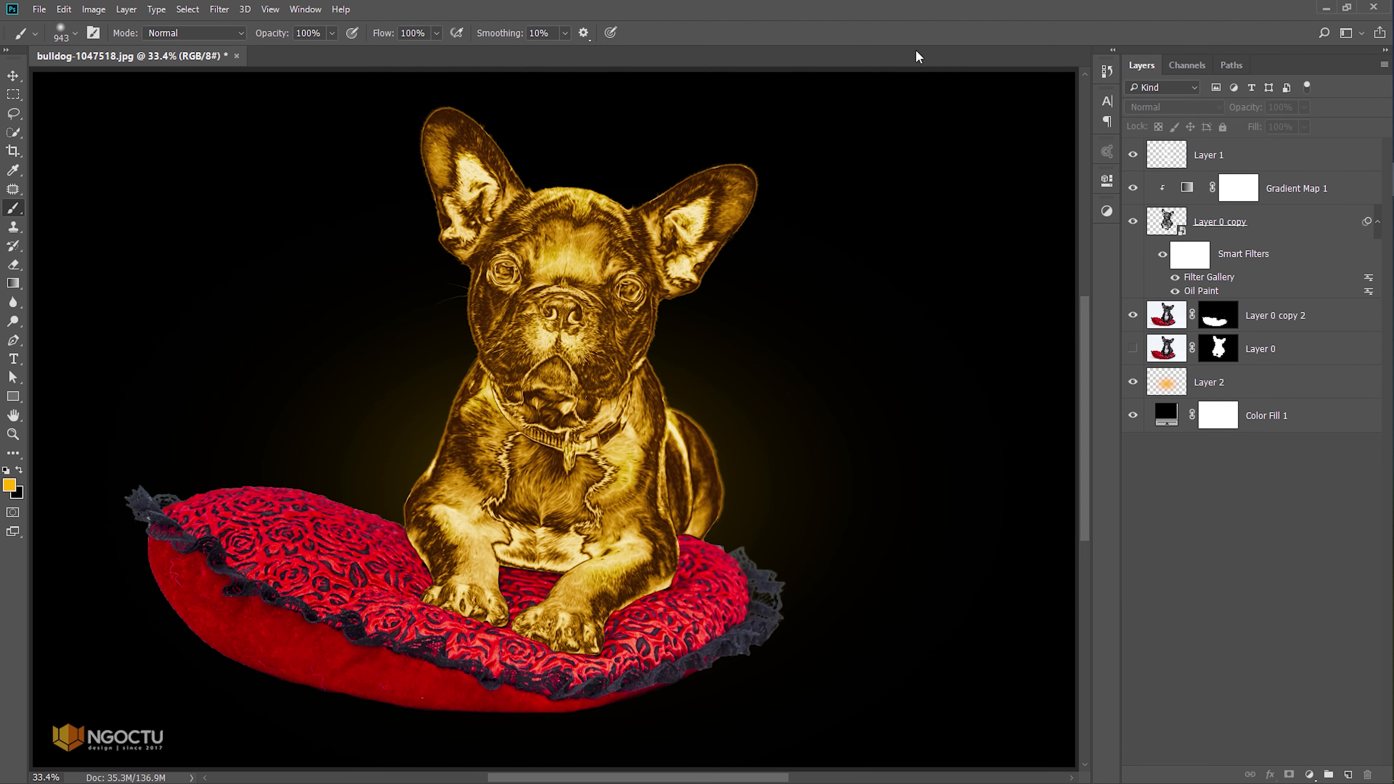